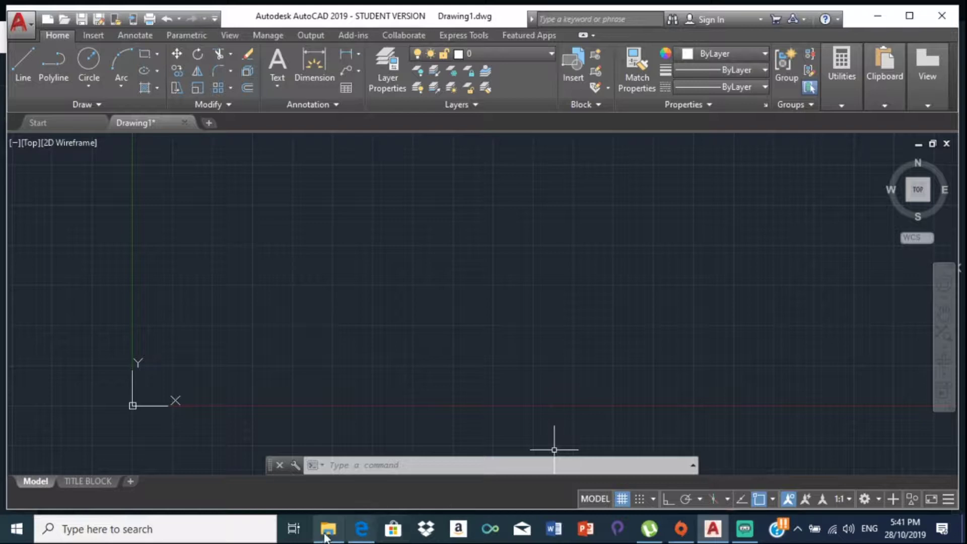
- Switch to the scanned PDF in Edge, examine the typical "T" stiffener detail's dimensions and notes, and return to the AutoCAD drawing
click(360, 540)
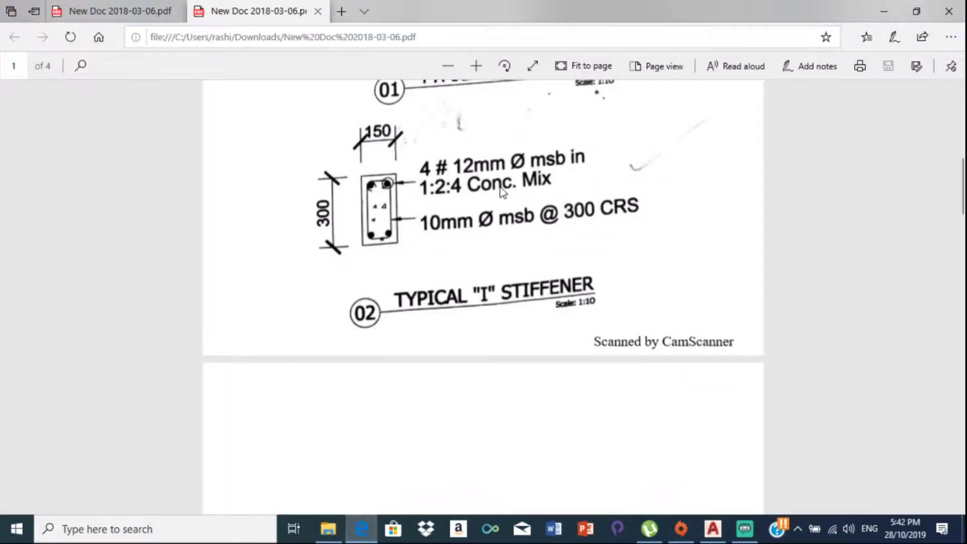
scroll(501, 222, up, 10)
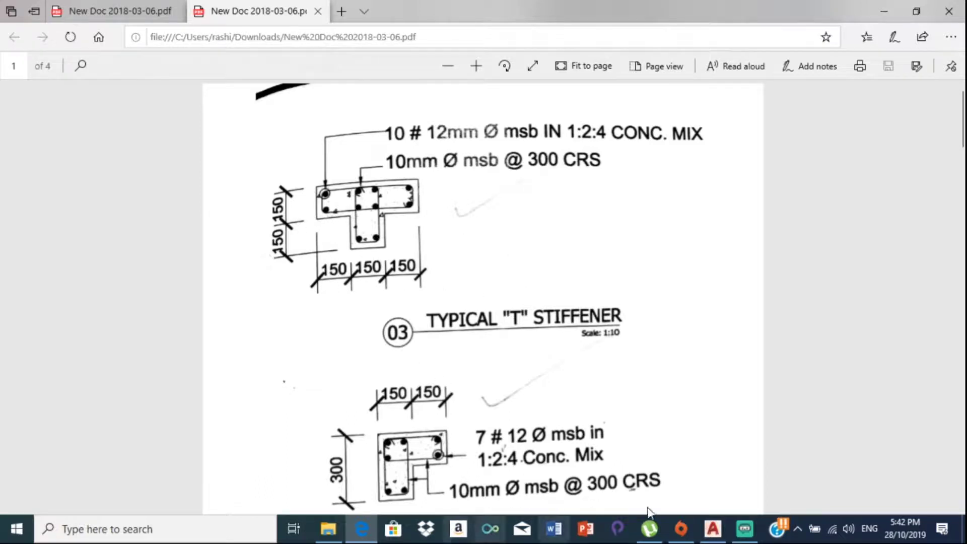
click(713, 531)
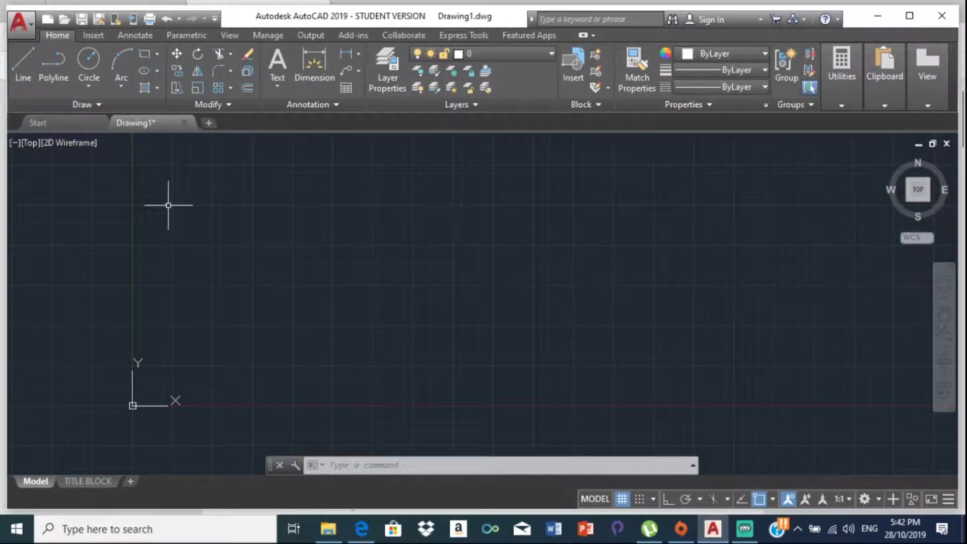
- Accept drawing units of decimal length and decimal degrees, both with precision 0, and an insertion scale in millimetres
text(UNI)
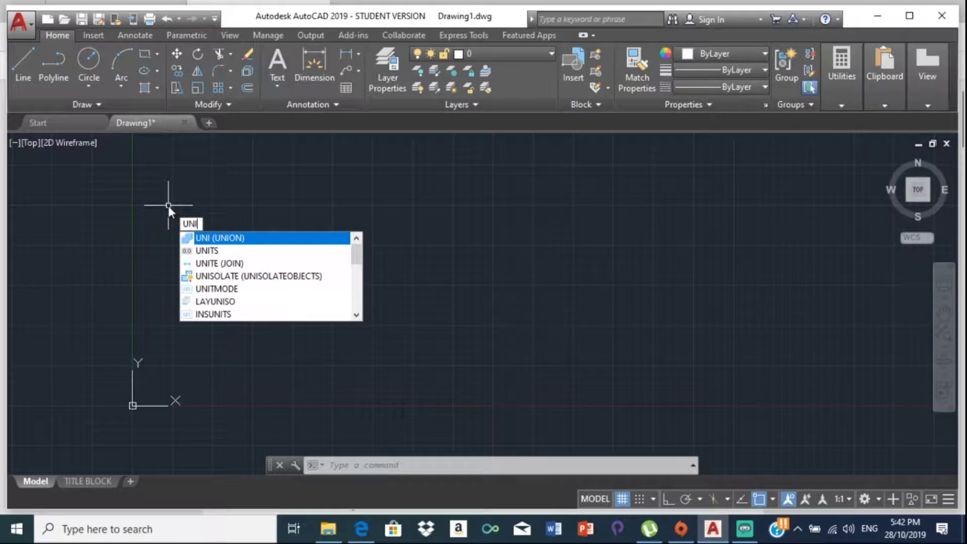
click(316, 249)
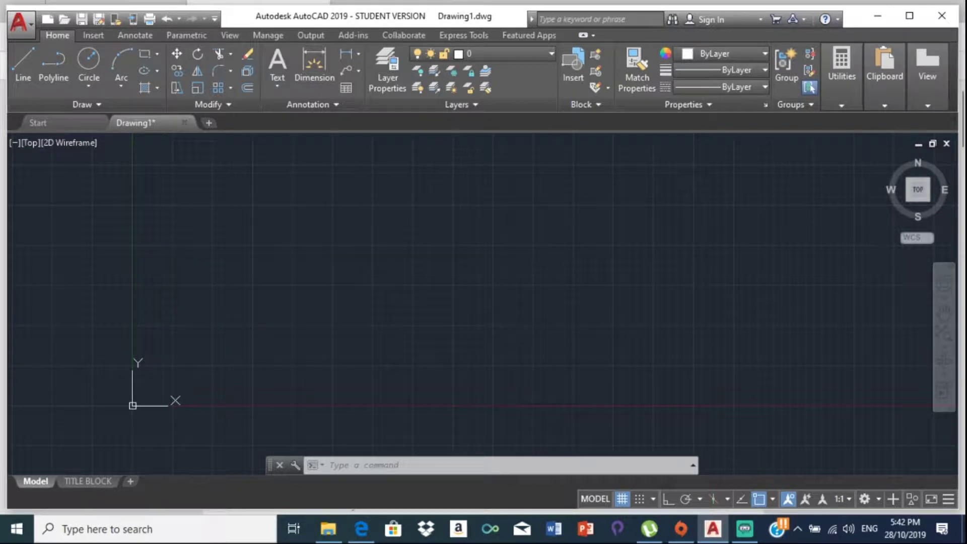
click(546, 194)
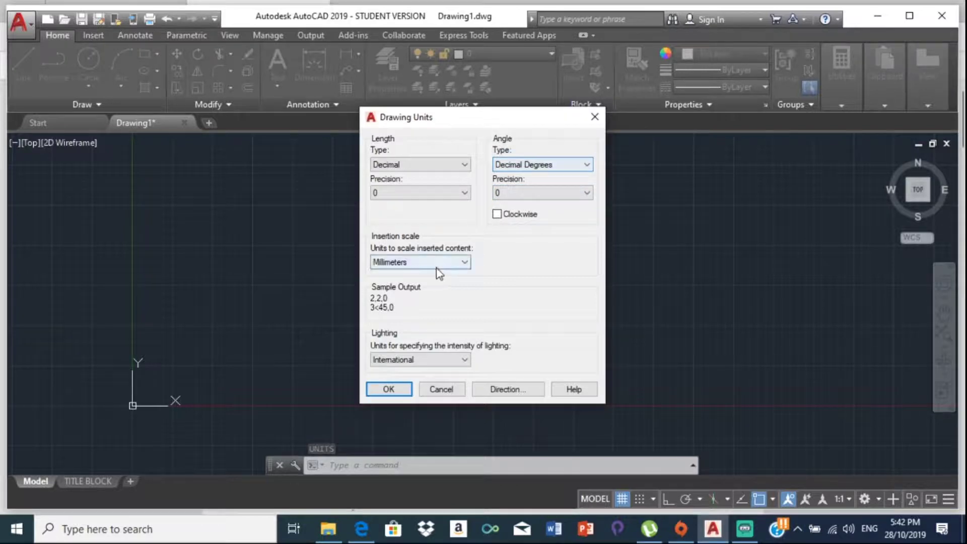
click(407, 389)
- Reset the model space limits with the lower left corner at 0,0 and the upper right corner at 3000,3000
text(LI)
key(Down)
key(Down)
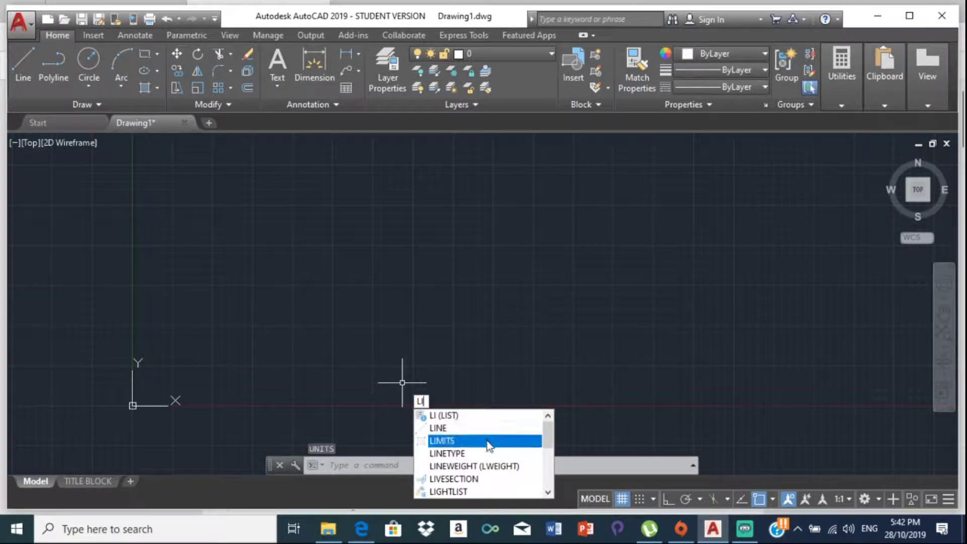
key(Return)
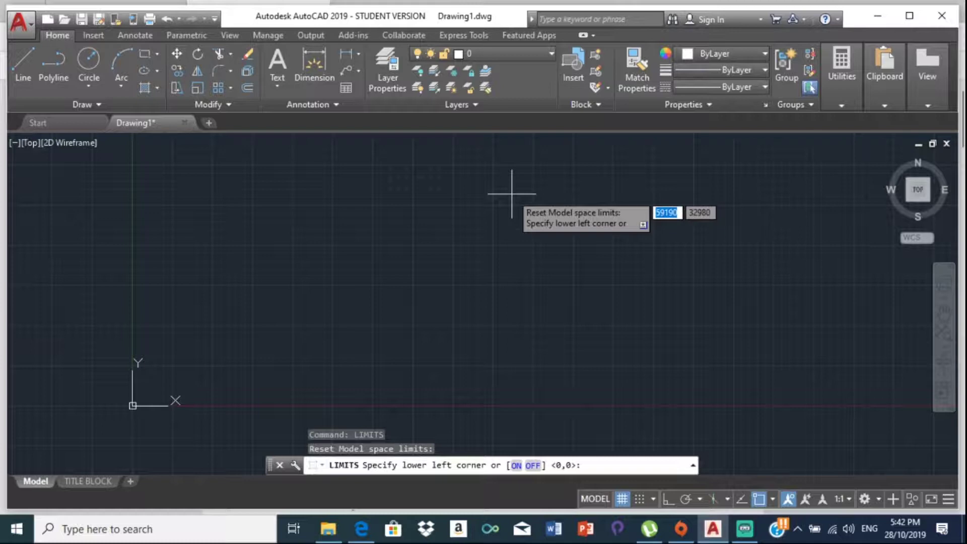
key(Return)
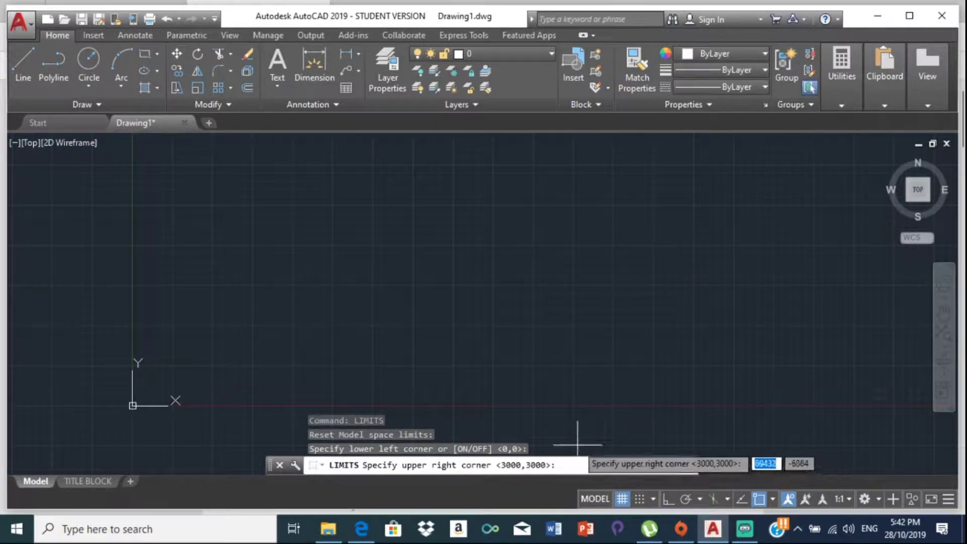
key(Return)
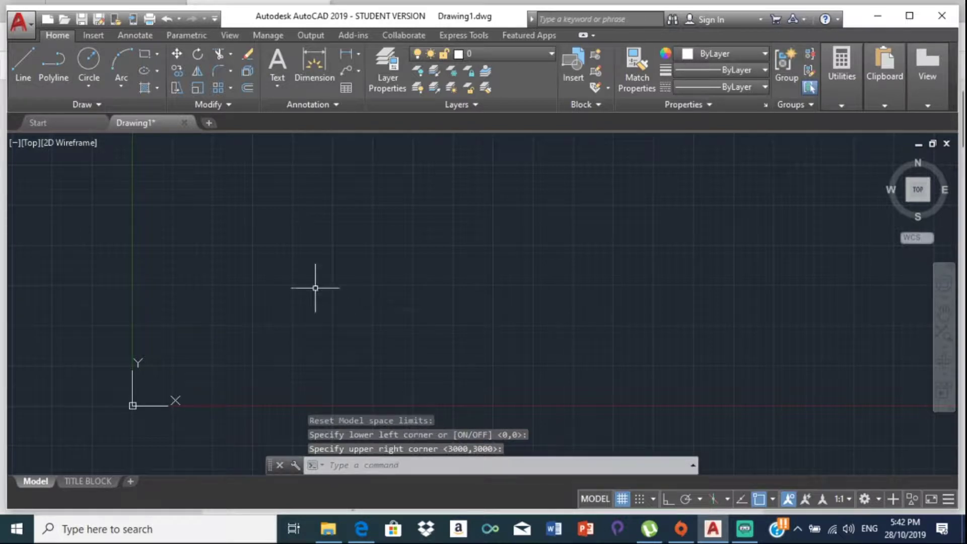
- Start the T-section outline with Ortho on, drawing a 450 mm top edge to the right and a 150 mm edge straight down
click(25, 56)
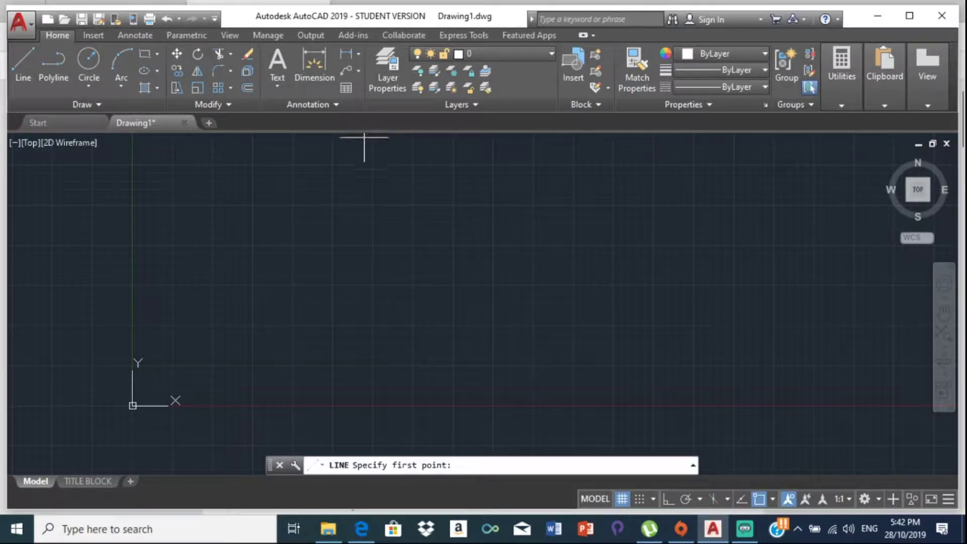
click(343, 226)
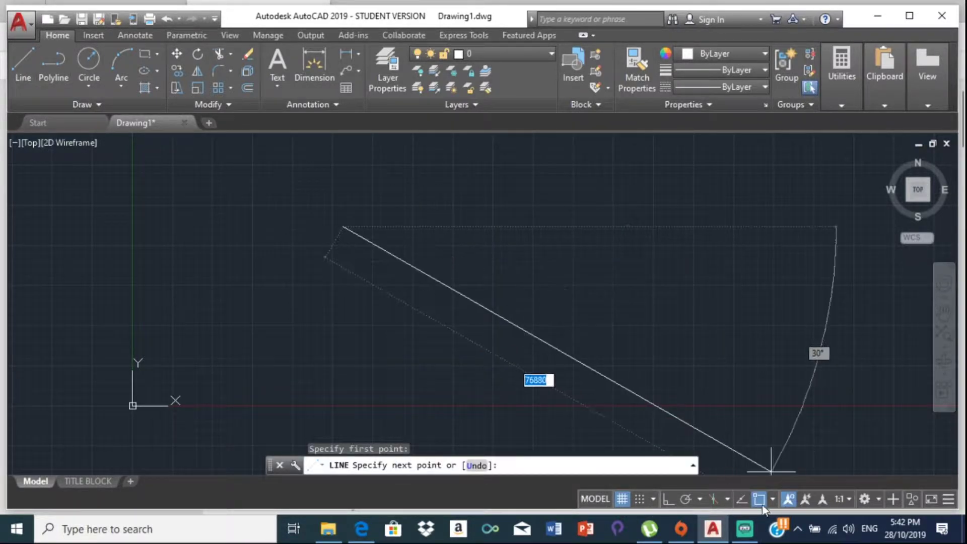
click(668, 499)
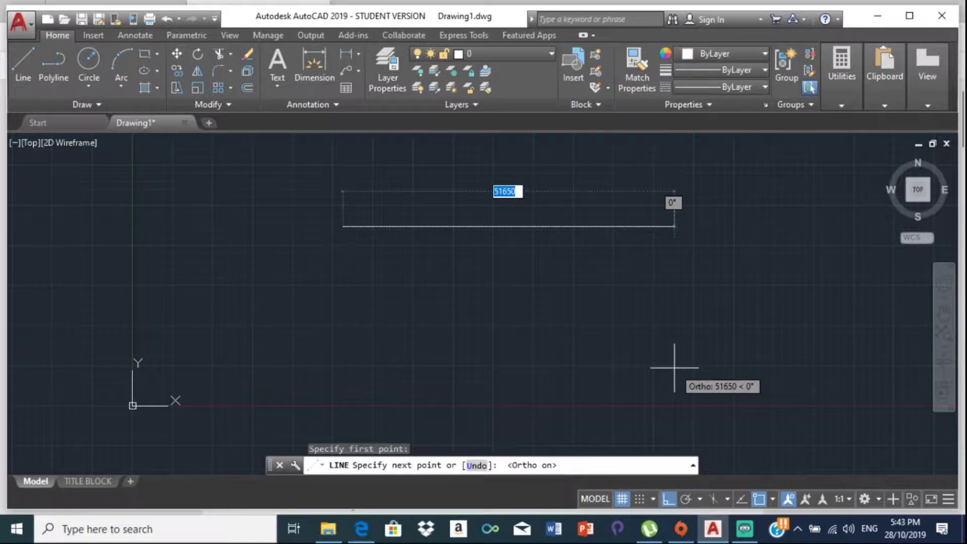
key(BackSpace)
key(Return)
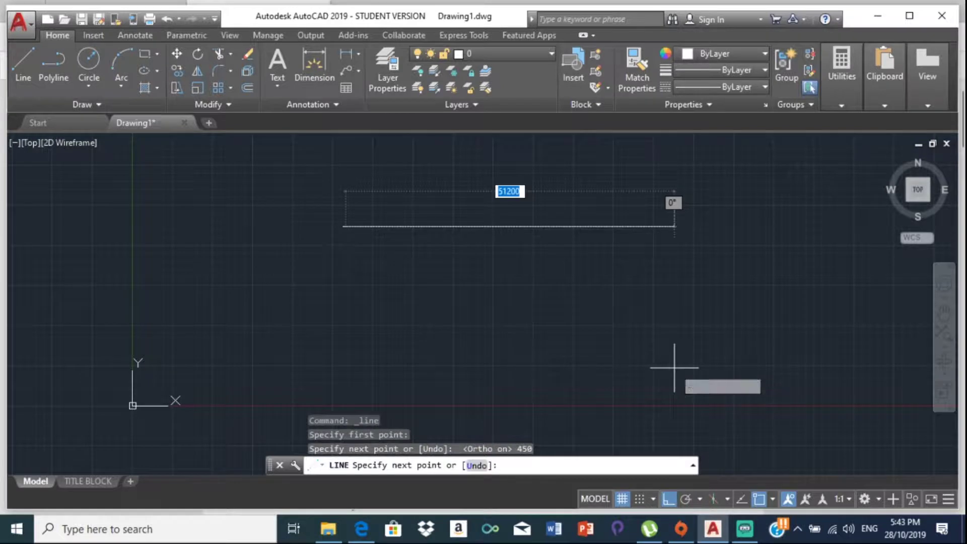
scroll(383, 247, up, 5)
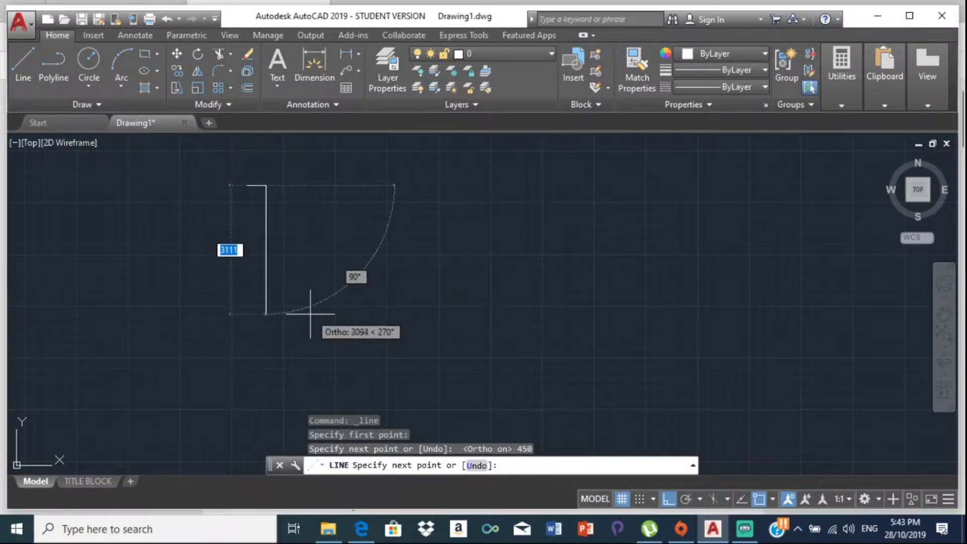
text(150)
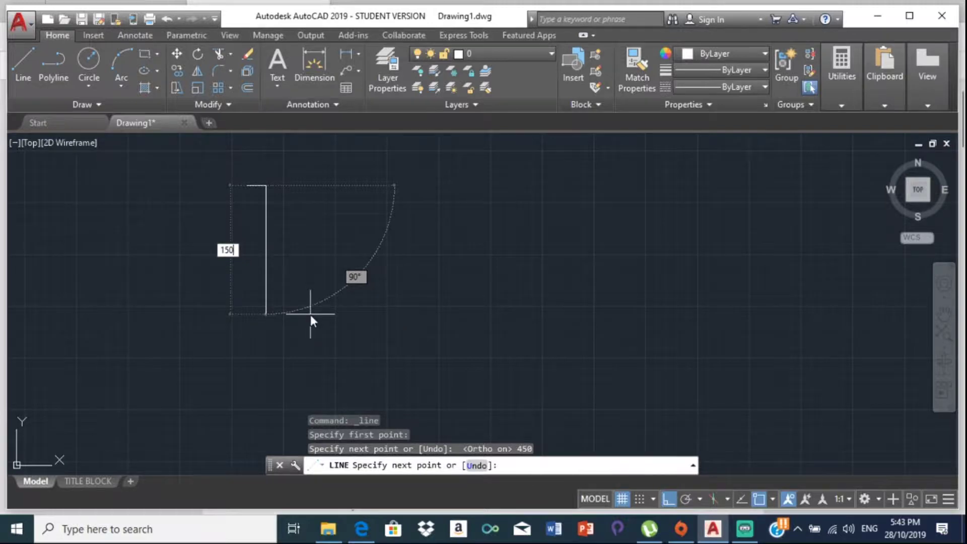
key(Return)
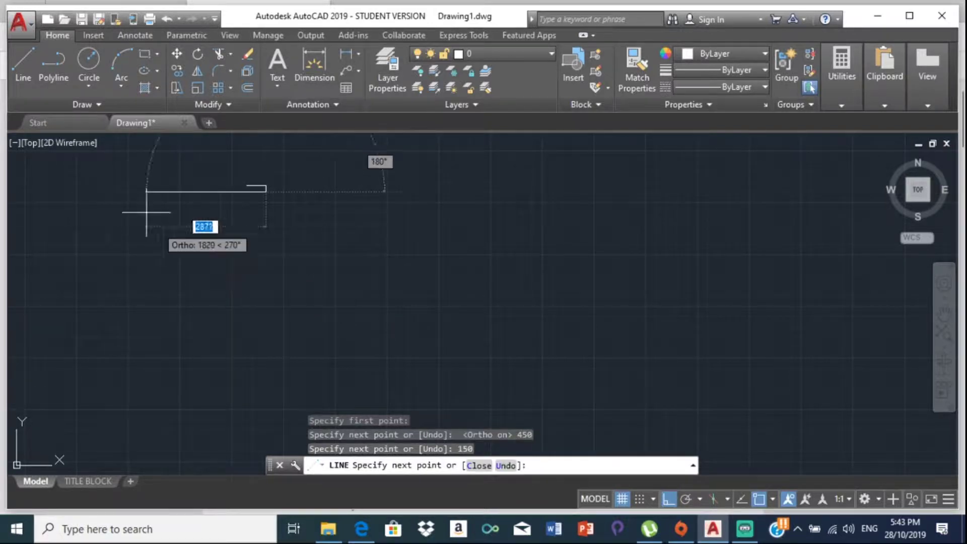
- Continue the outline with 150 mm lines left under the flange, down the stem's right side, and left along the stem's bottom
text(150)
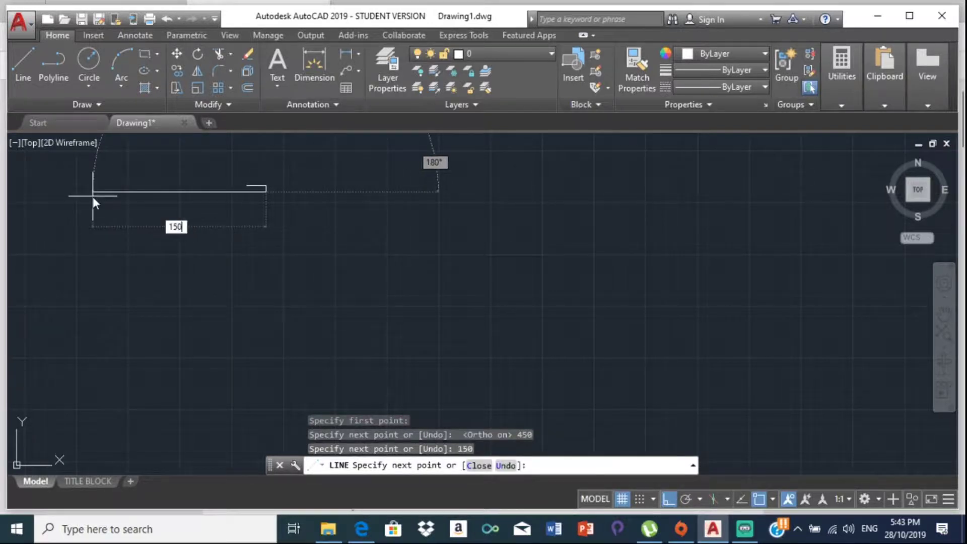
key(Return)
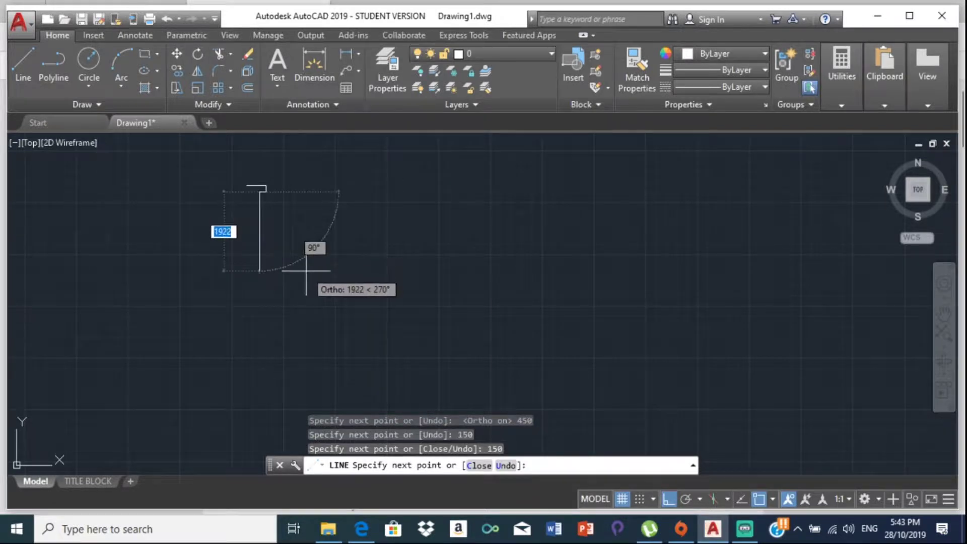
text(150)
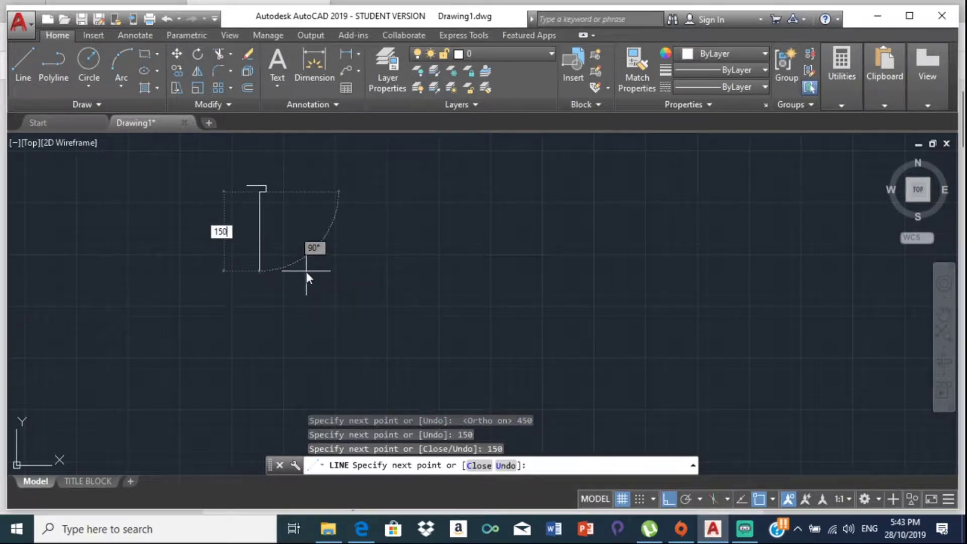
key(Return)
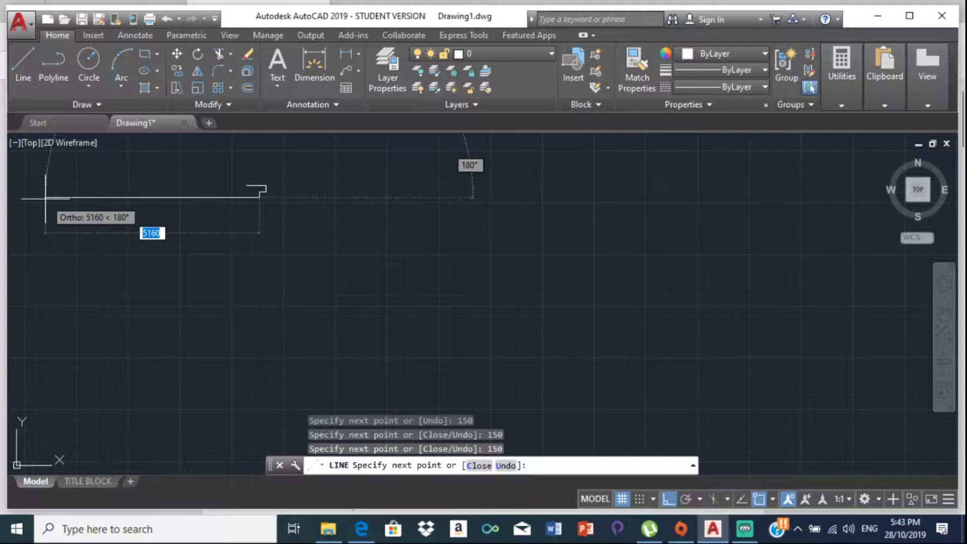
text(150)
key(Return)
- Complete the T outline with 150 mm lines up the stem and left under the flange, closing it at the starting corner
scroll(260, 196, down, 4)
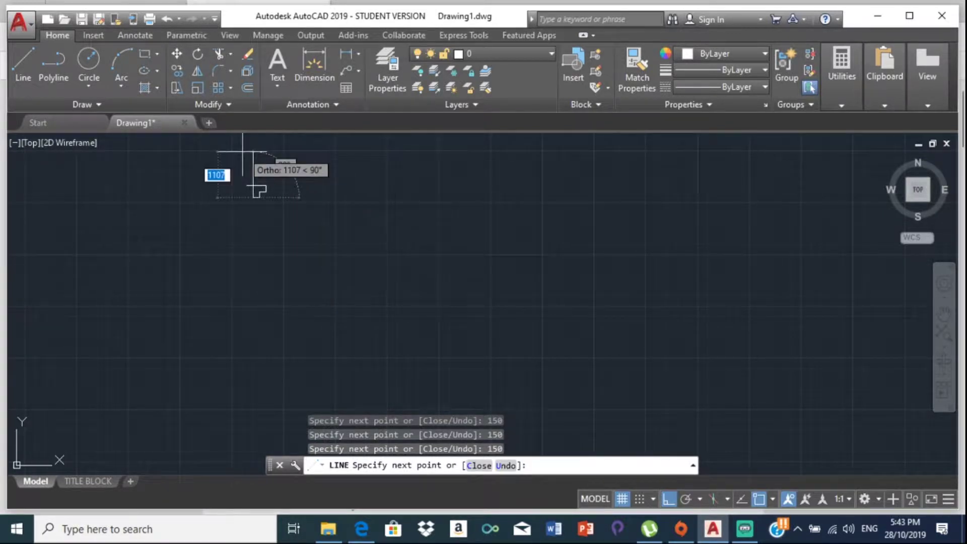
text(150)
key(Return)
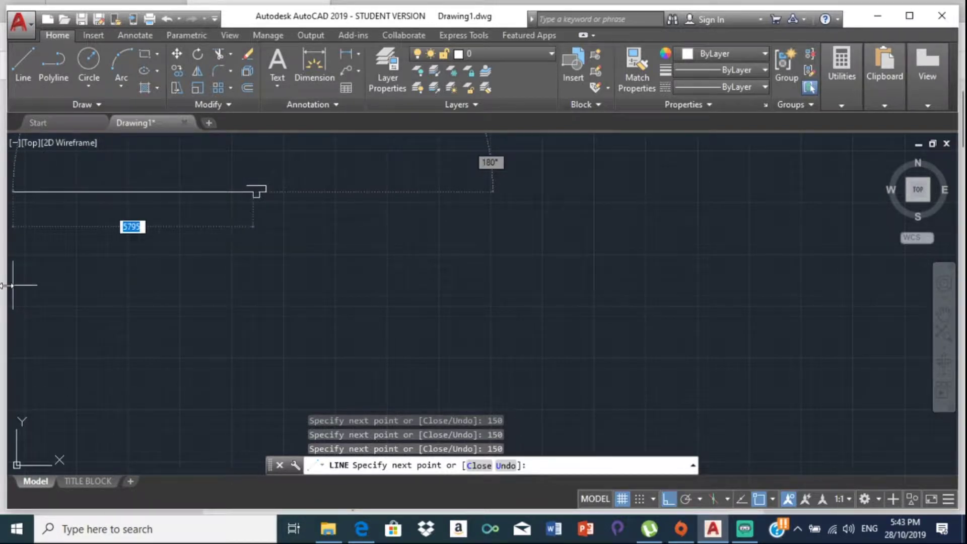
text(150)
key(Return)
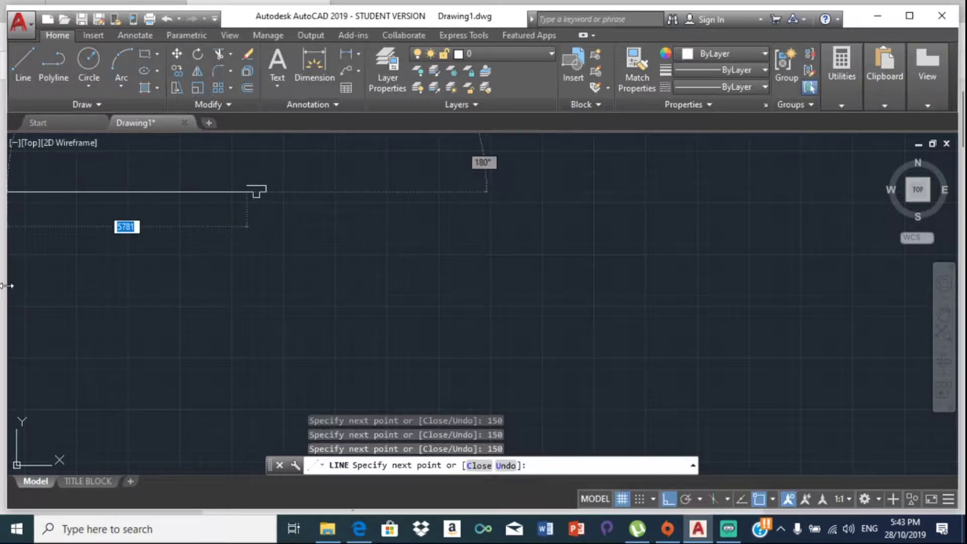
scroll(259, 179, up, 4)
scroll(230, 171, up, 2)
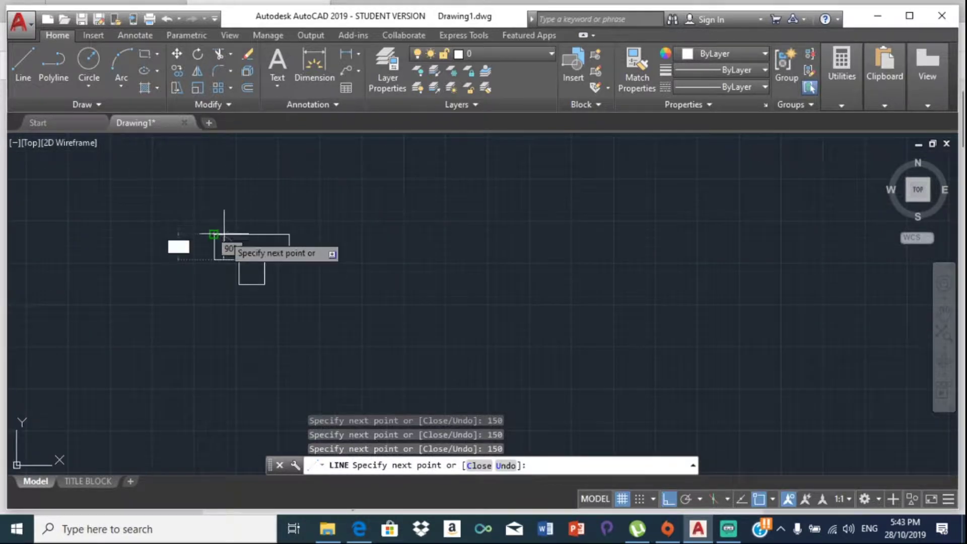
click(215, 199)
key(Escape)
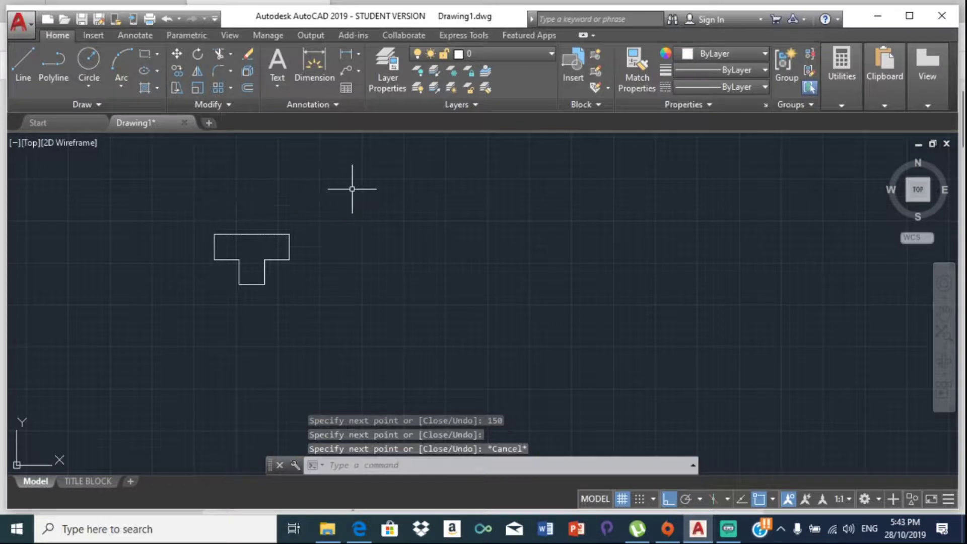
- Check the "T" stiffener's reinforcement layout in the PDF in Edge and return to the AutoCAD drawing
scroll(268, 271, up, 4)
scroll(313, 278, down, 2)
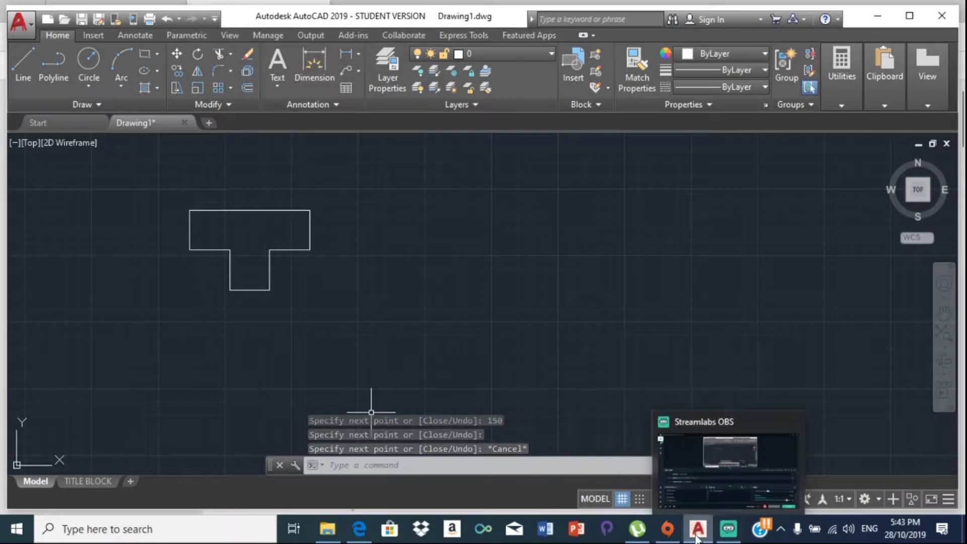
click(359, 529)
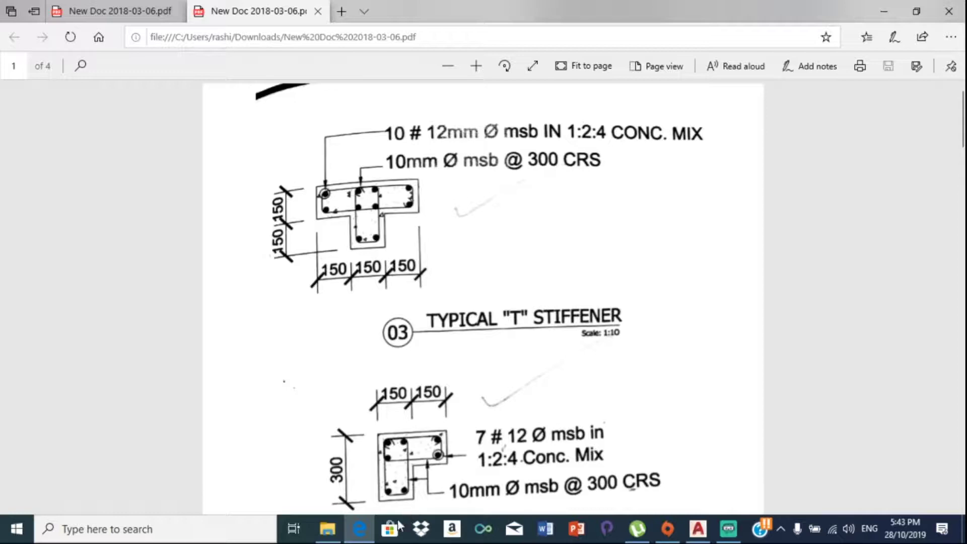
click(695, 536)
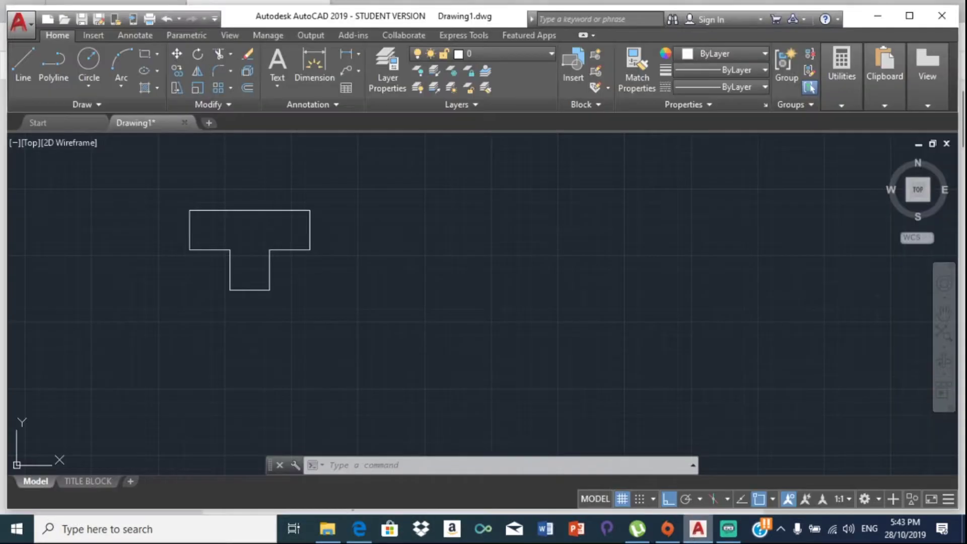
- Offset the T outline's top edge, the flange's right end and its right underside edge 25 mm inward
text(OF)
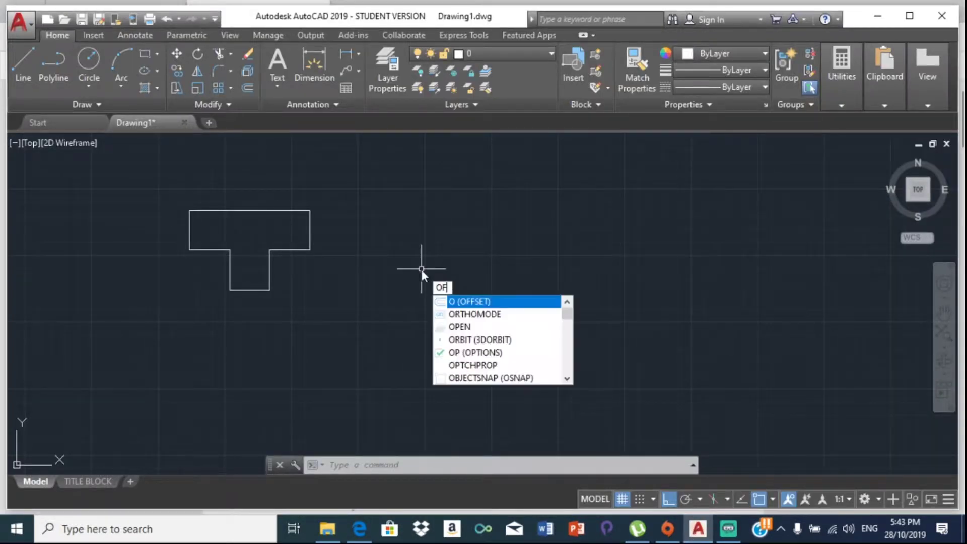
text(F)
click(544, 300)
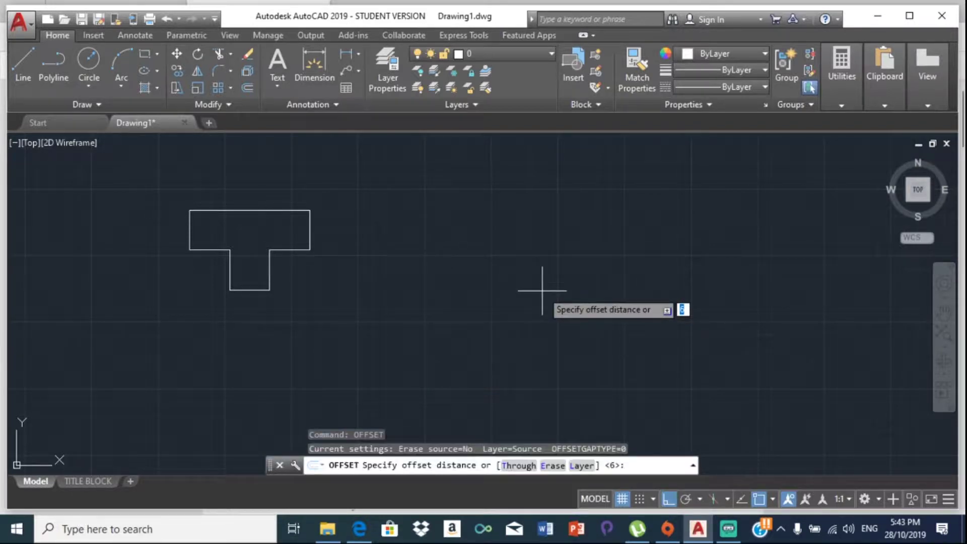
key(Return)
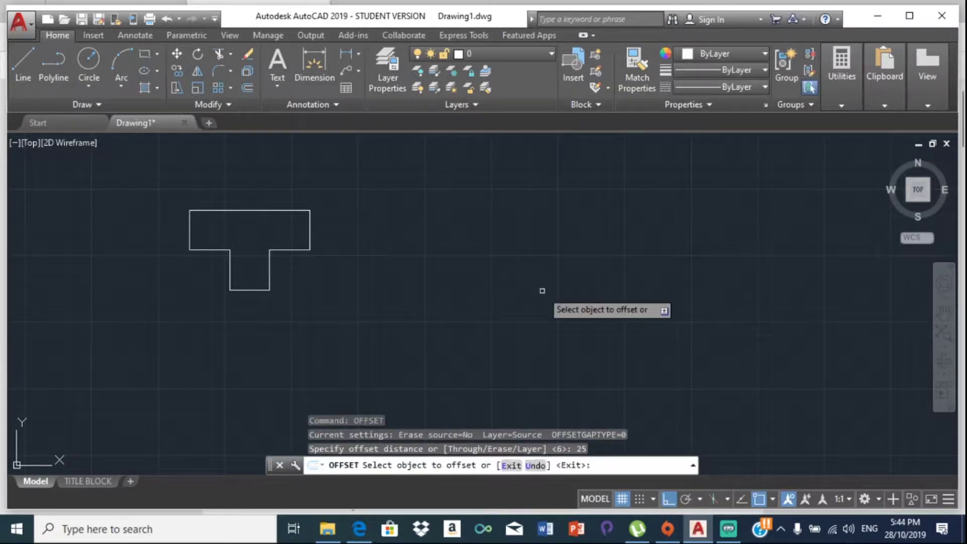
click(262, 210)
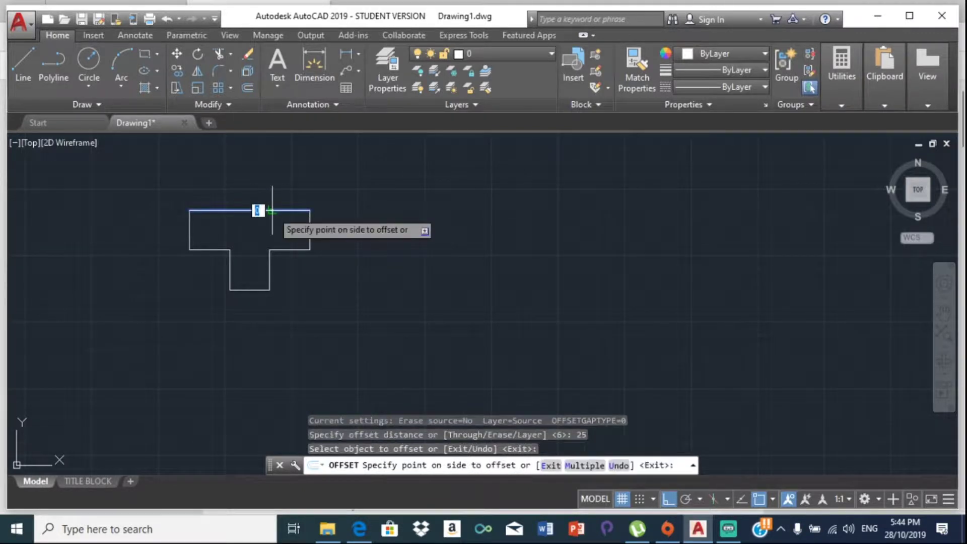
click(272, 225)
click(310, 230)
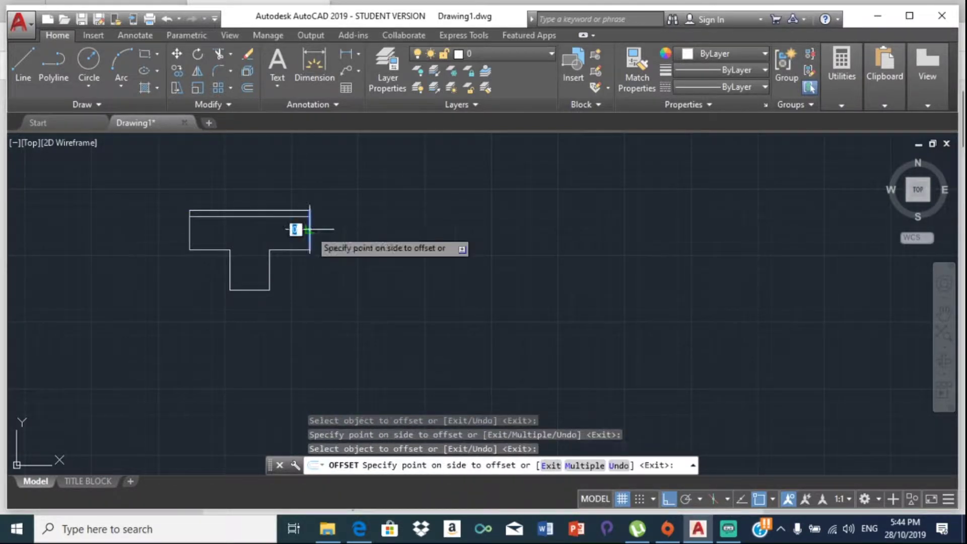
click(294, 225)
click(285, 250)
click(279, 241)
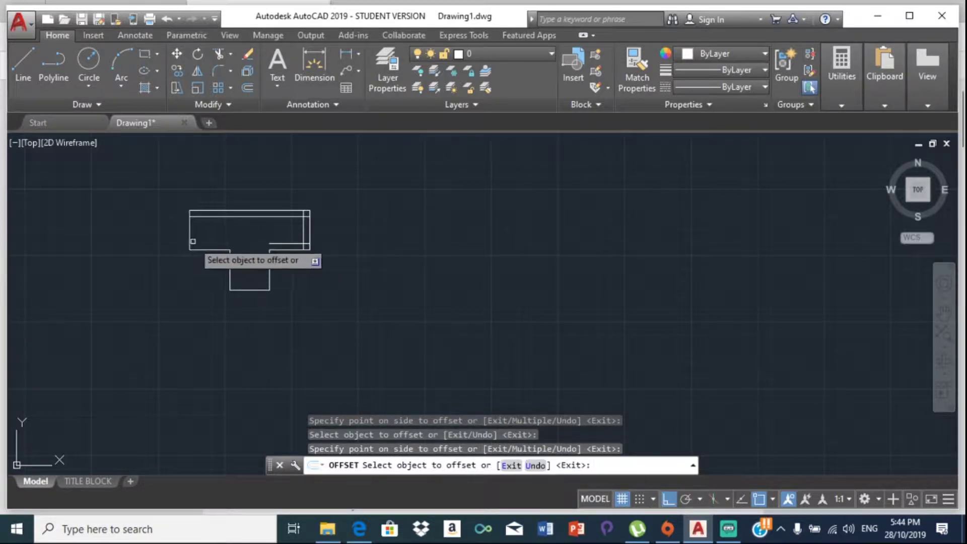
- Offset the flange's left end and left underside and the stem's left, bottom and right edges 25 mm inward
click(189, 238)
click(215, 246)
click(229, 268)
click(247, 264)
click(254, 290)
click(256, 266)
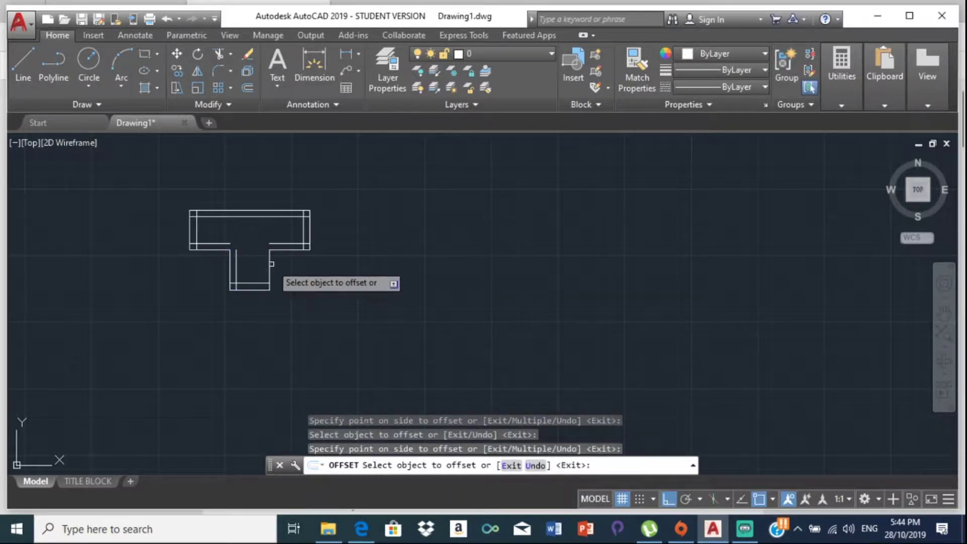
click(271, 268)
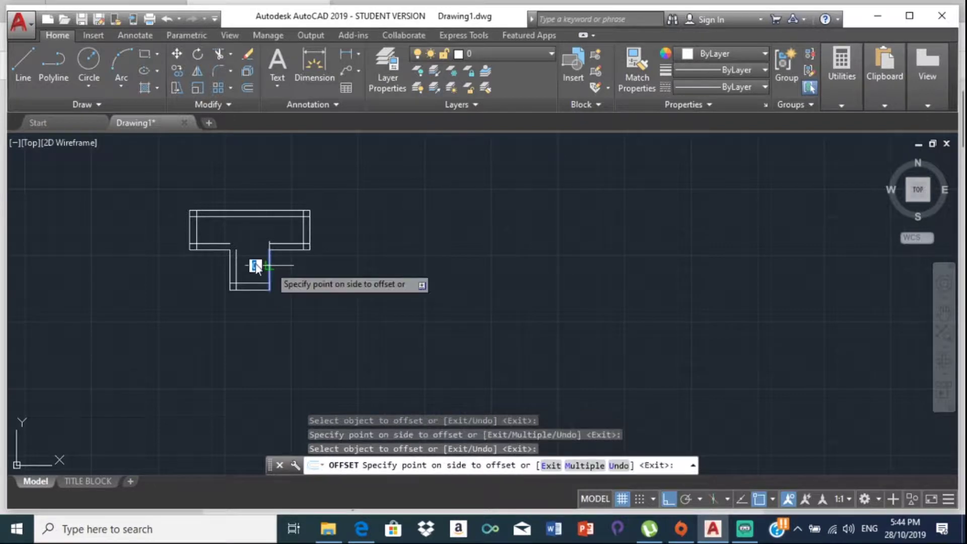
click(257, 259)
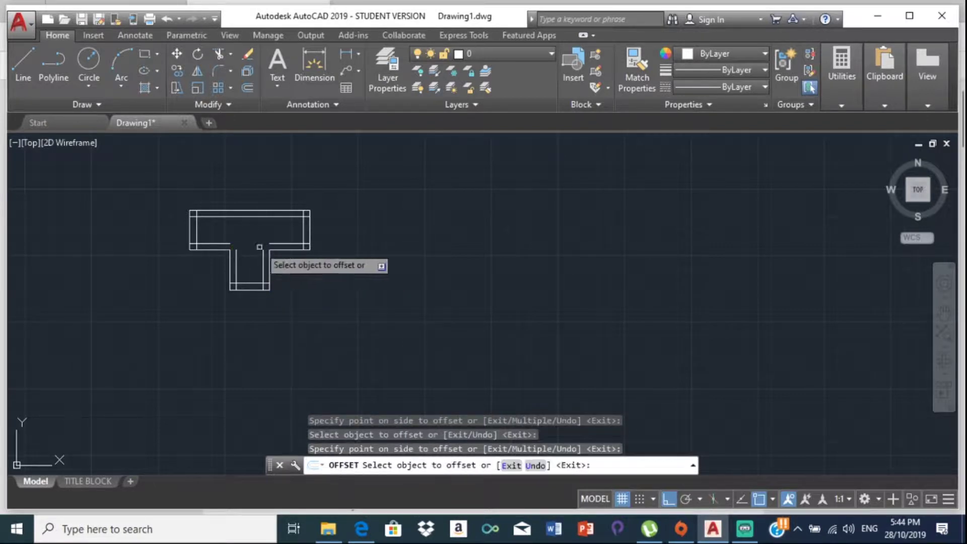
key(Escape)
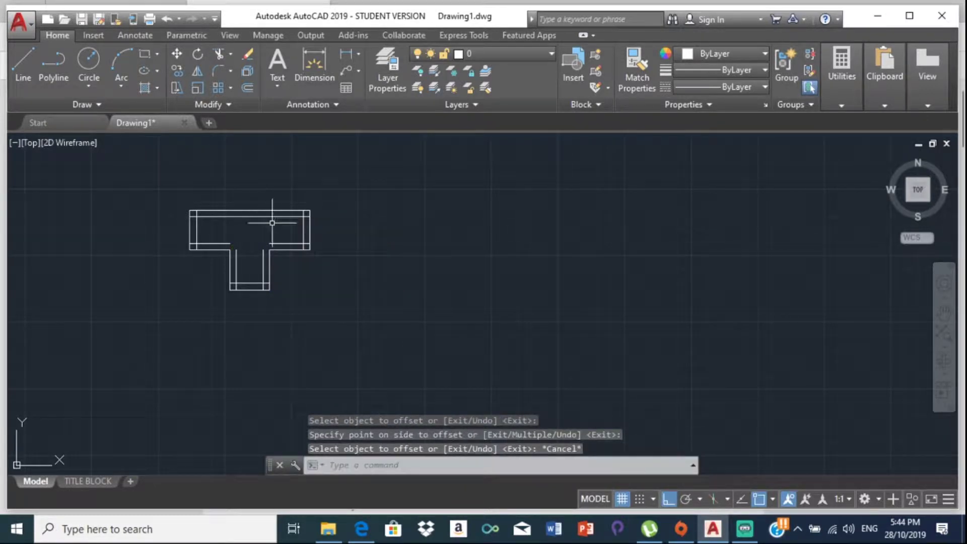
- Stretch the right flange underside's offset line inward over the stem and the stem's right offset line up into the flange
click(298, 242)
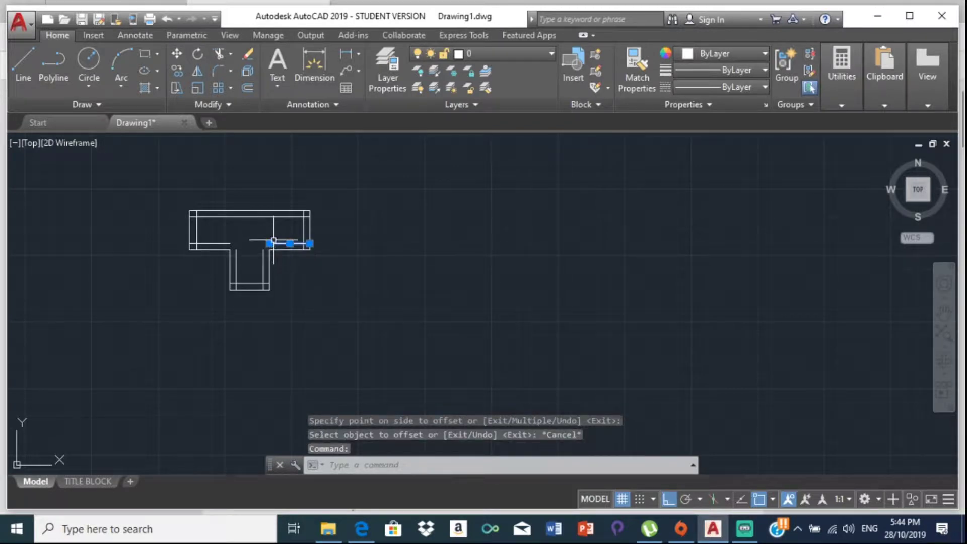
click(270, 244)
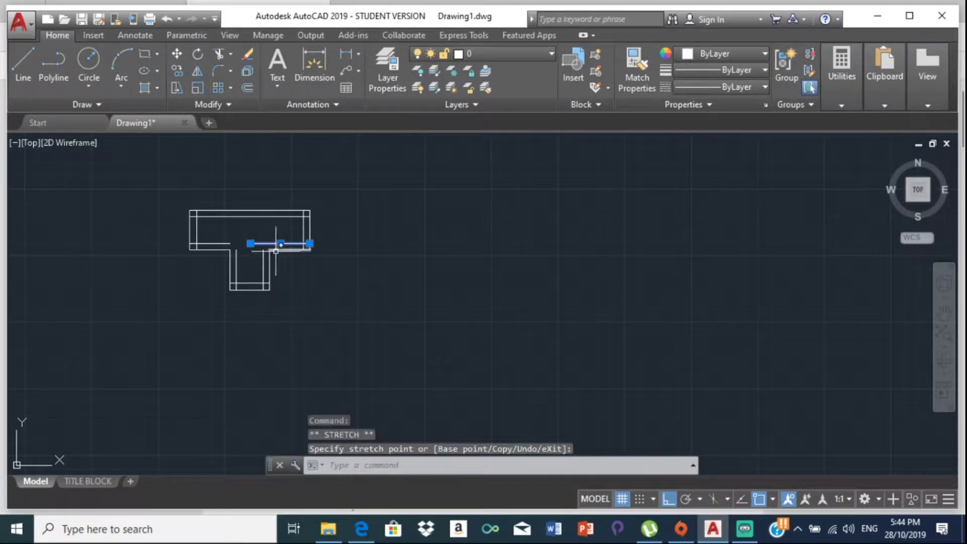
click(263, 243)
click(263, 272)
click(263, 259)
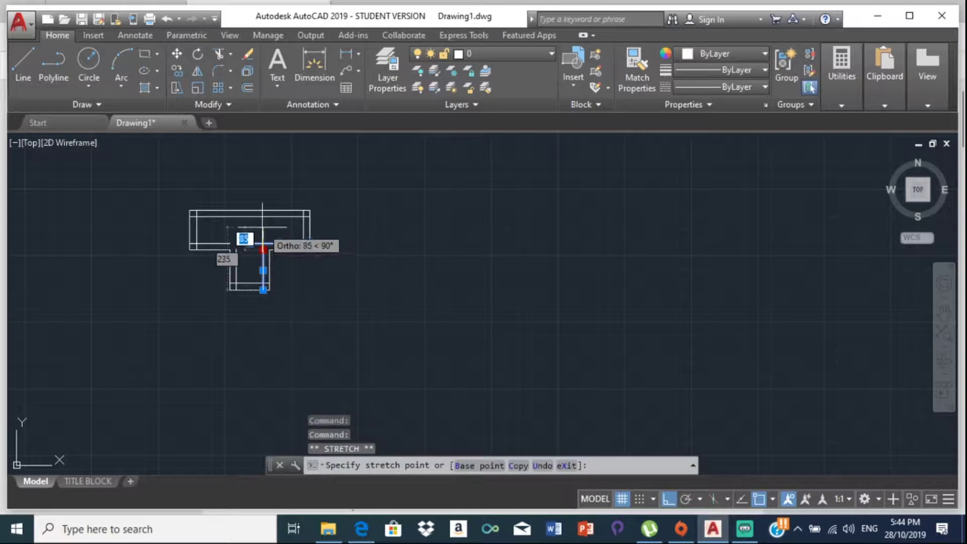
- Stretch the left flange underside's offset line to meet the right one and the stem's left offset line up into the flange
click(220, 242)
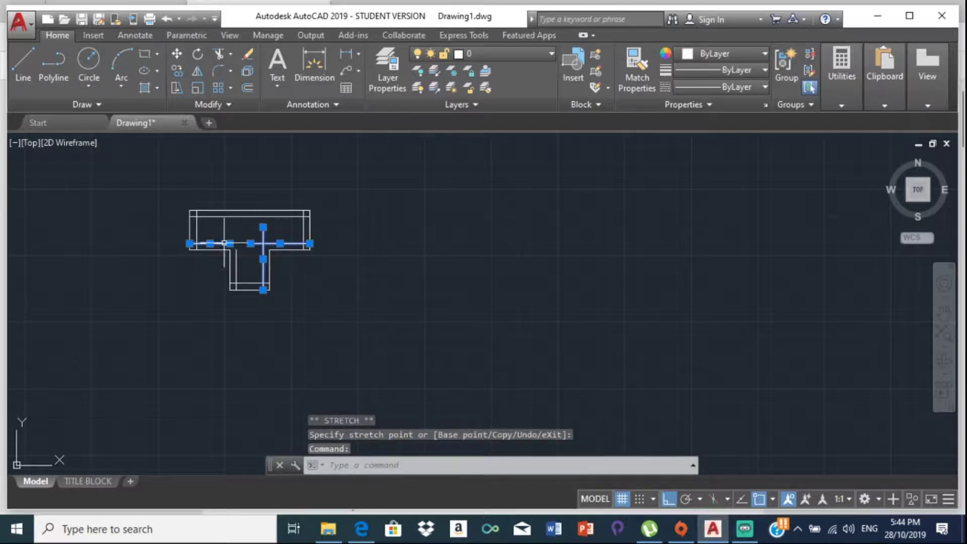
click(230, 243)
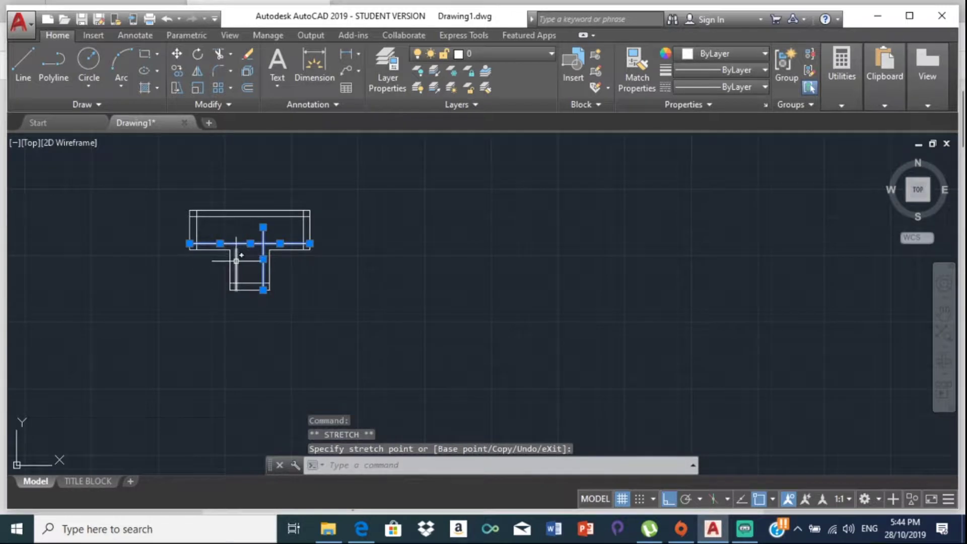
click(237, 261)
click(220, 244)
click(237, 234)
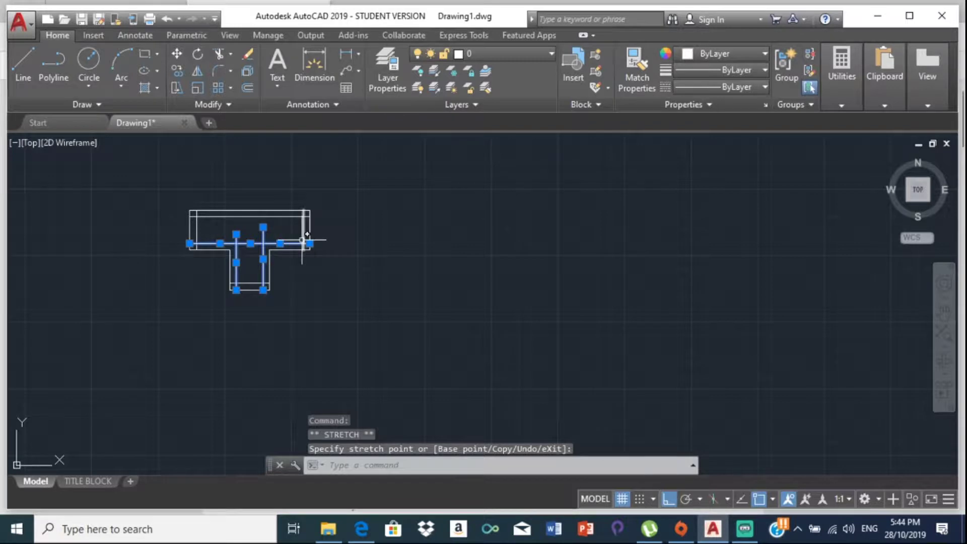
key(Escape)
- Trim the overshooting ends of the stem's inner vertical lines above the flange's lower inner line
text(TR)
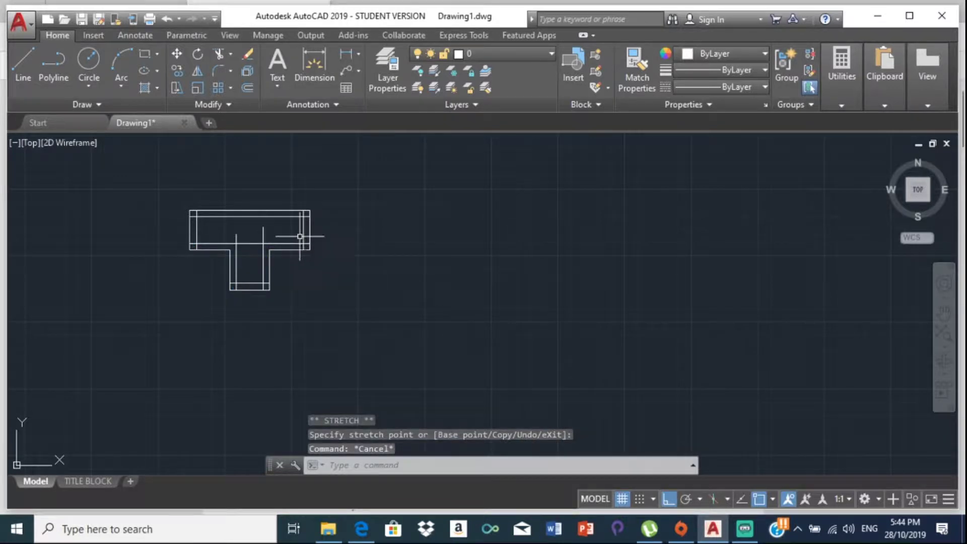
key(Return)
key(Return)
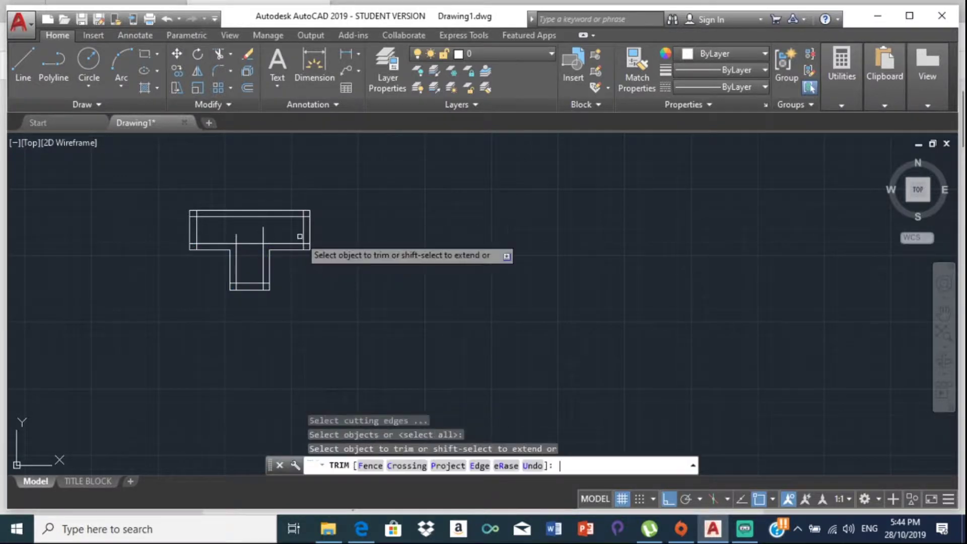
click(261, 236)
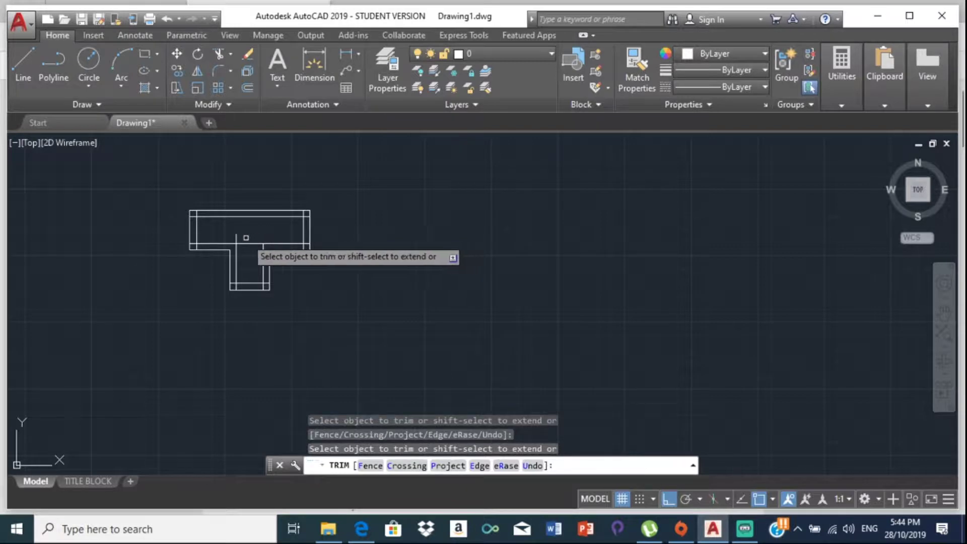
- Trim the overlapping inner line ends at the flange's upper and lower right corners
scroll(305, 222, up, 2)
scroll(312, 210, up, 2)
click(311, 206)
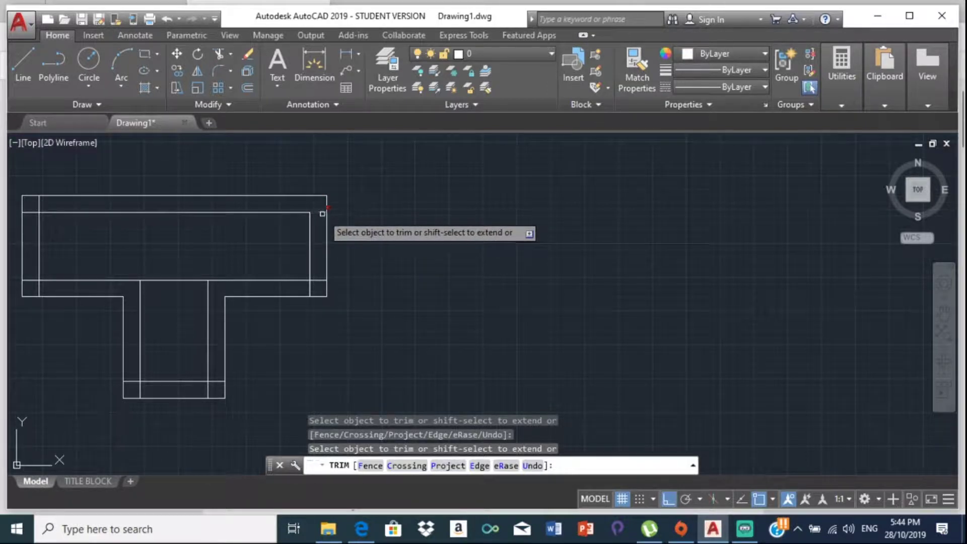
click(321, 280)
click(310, 288)
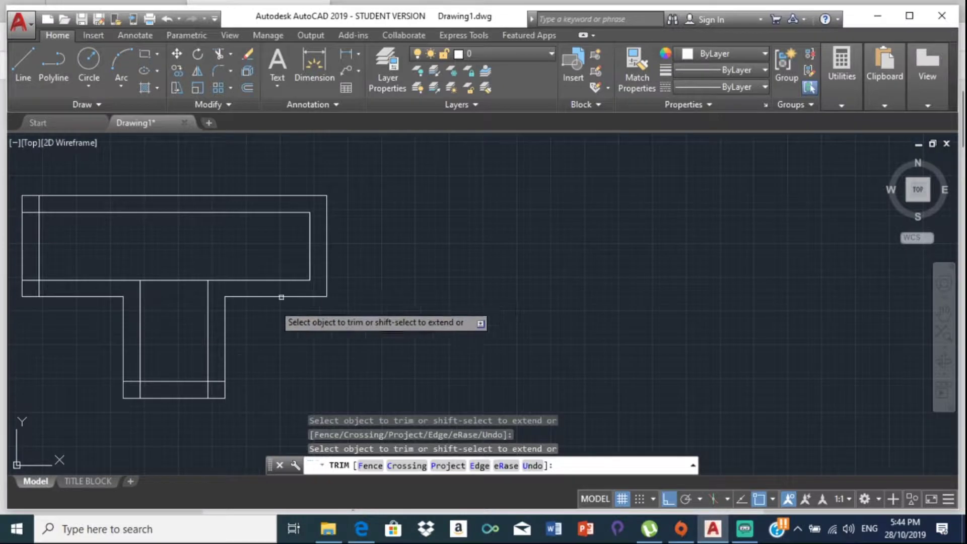
- Trim the overlapping inner line ends at both bottom corners of the stem
double_click(217, 380)
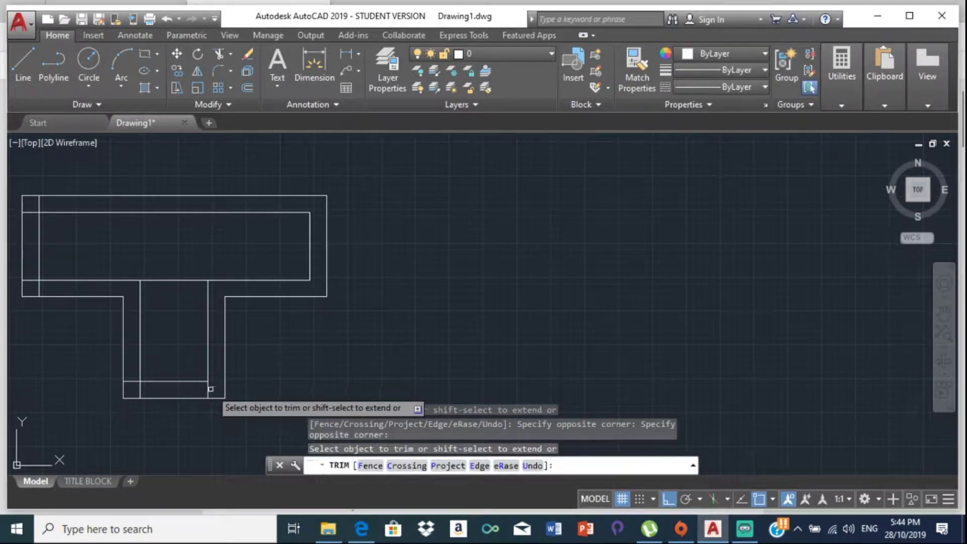
click(208, 390)
click(132, 381)
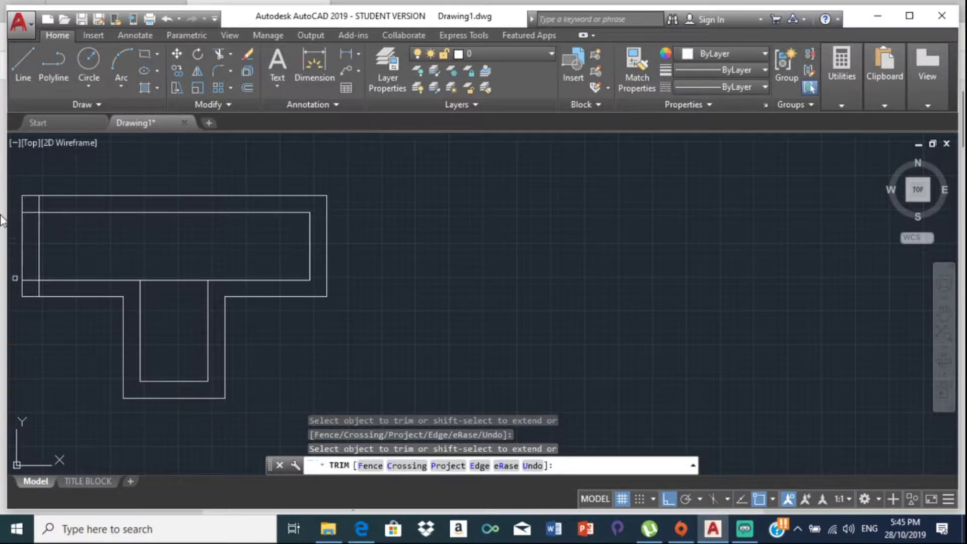
- Trim the overlapping inner line ends at the flange's upper and lower left corners and finish trimming
scroll(38, 211, up, 2)
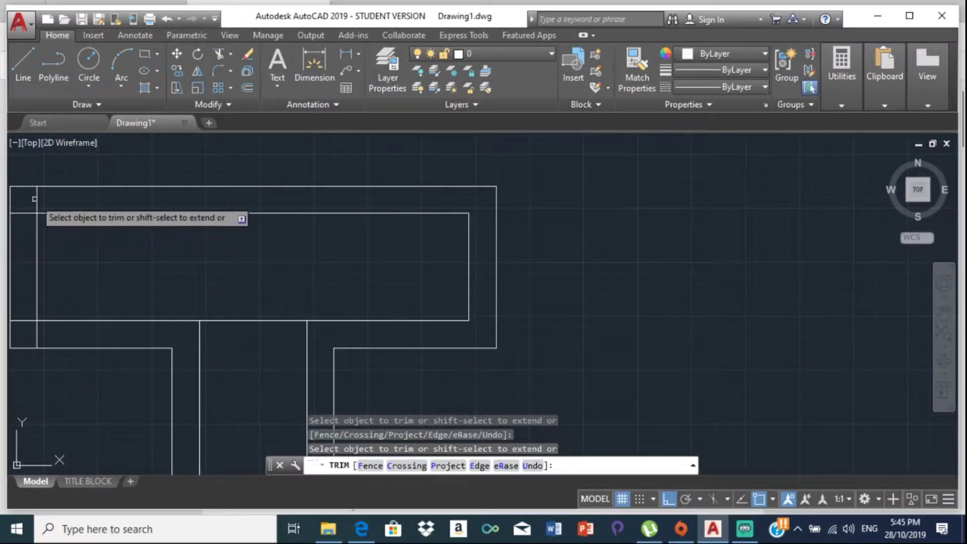
click(33, 201)
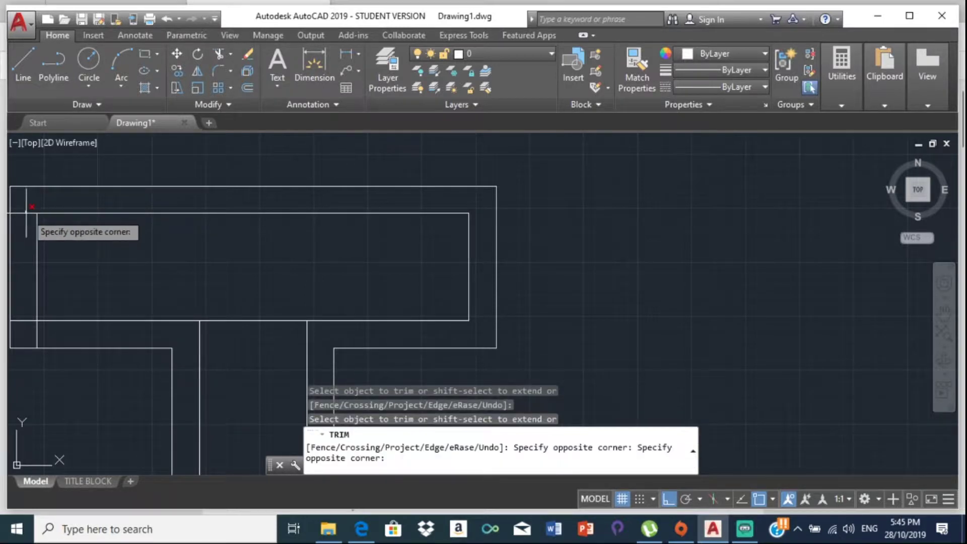
click(26, 225)
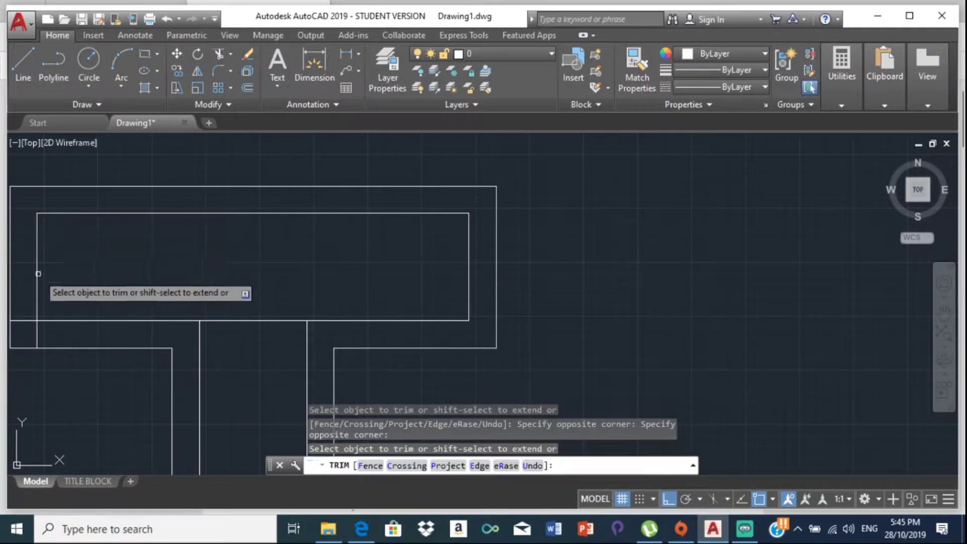
click(20, 321)
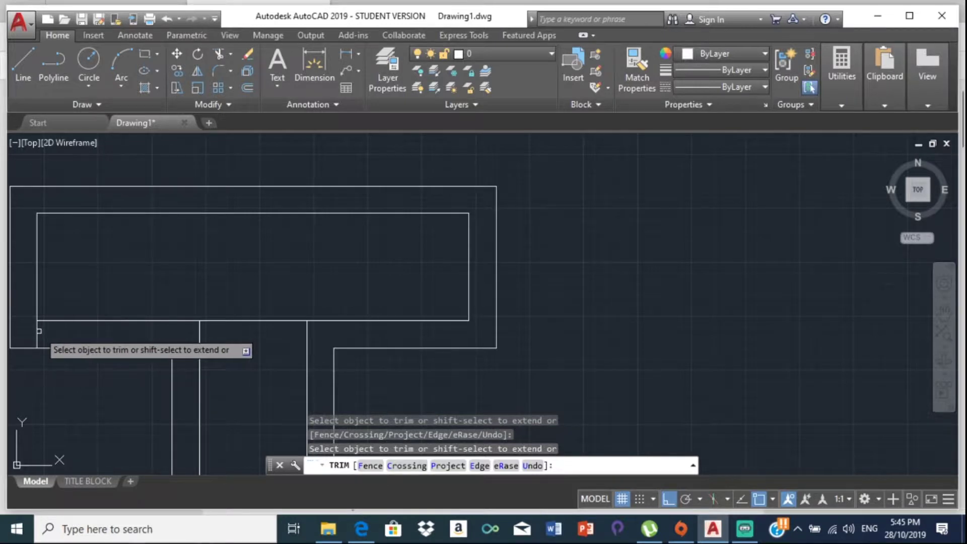
scroll(196, 250, down, 2)
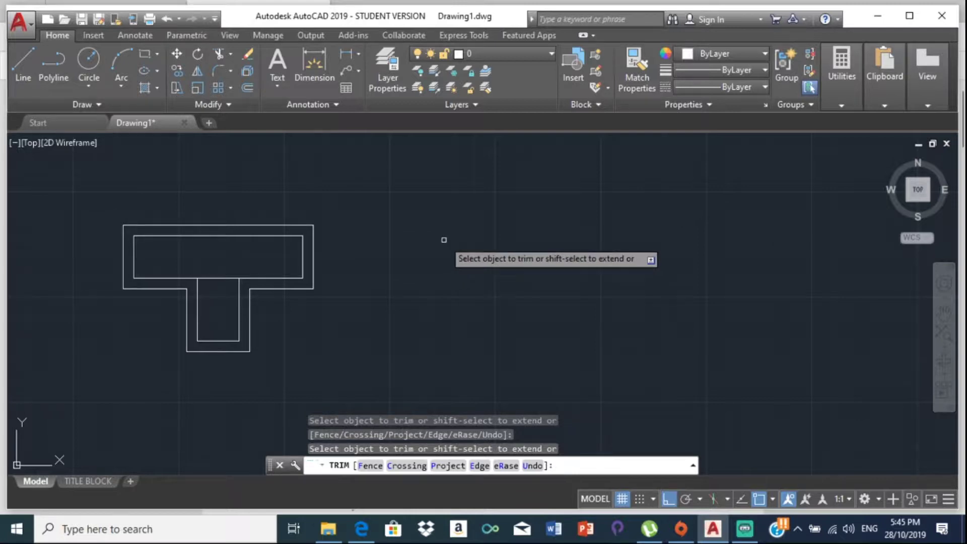
key(Escape)
key(Escape)
key(Escape)
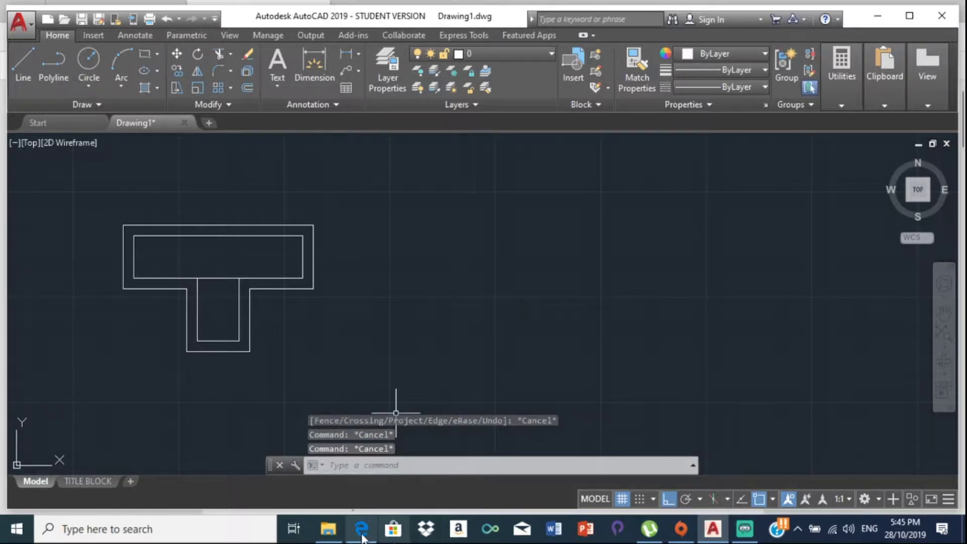
- Check the "T" stiffener detail in the PDF and, back in AutoCAD, offset the flange's upper and lower-right inner lines 6 mm inward
click(358, 530)
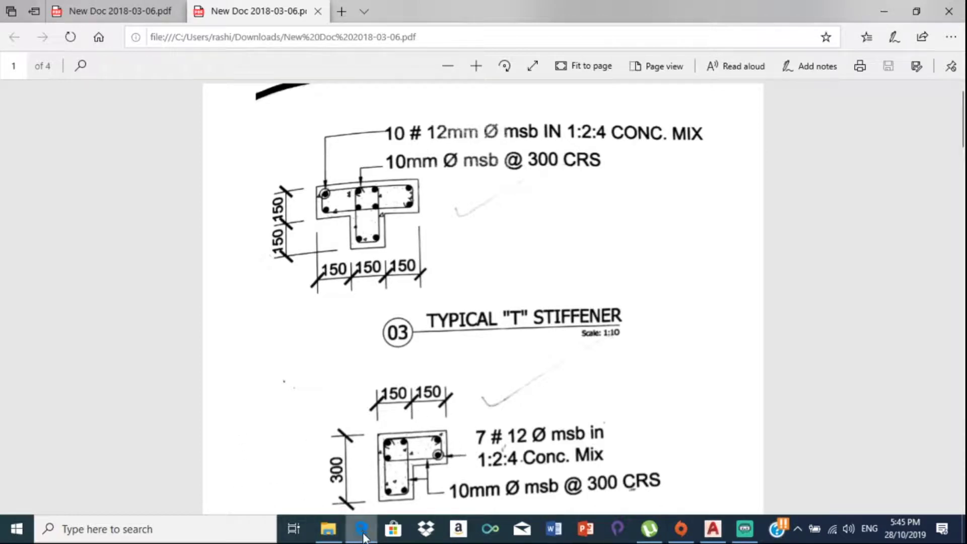
click(721, 533)
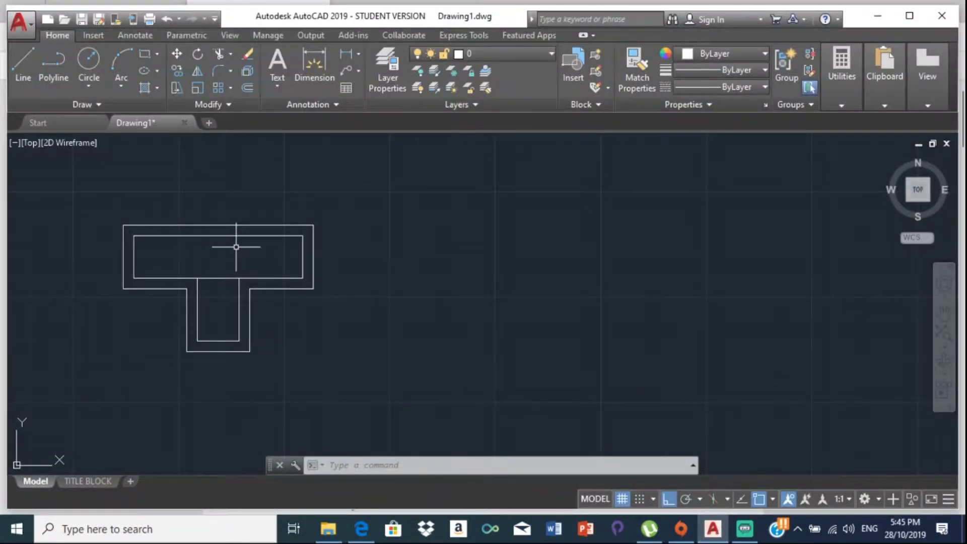
text(OFFSET)
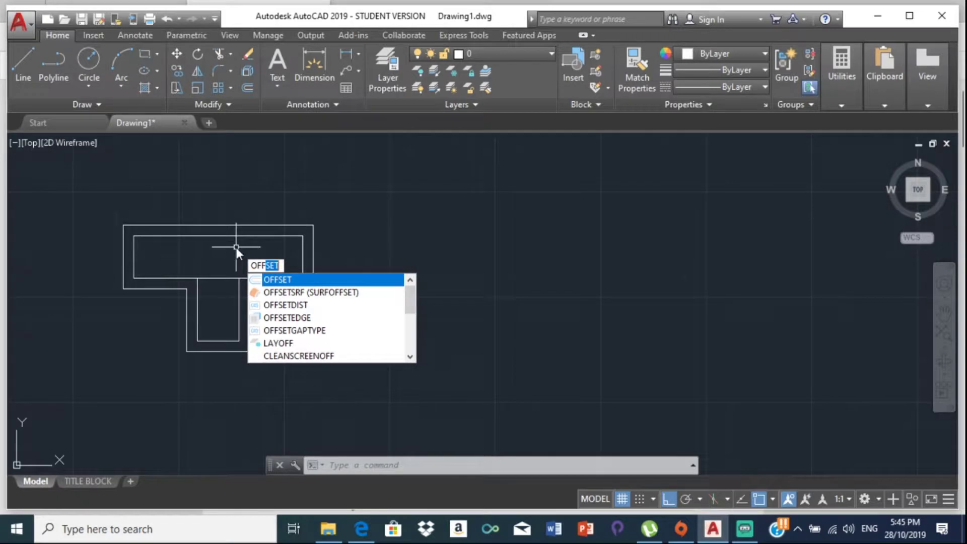
click(354, 281)
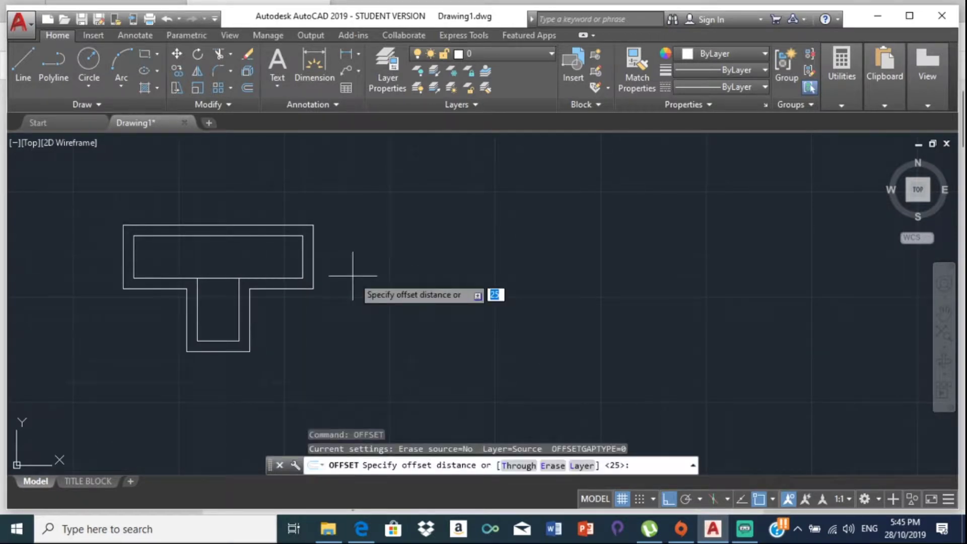
text(6)
key(Return)
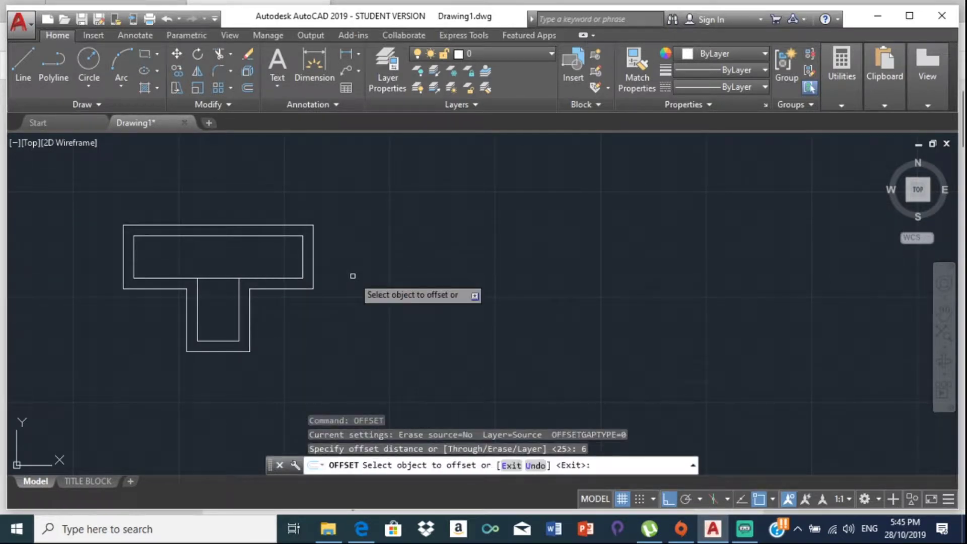
click(246, 236)
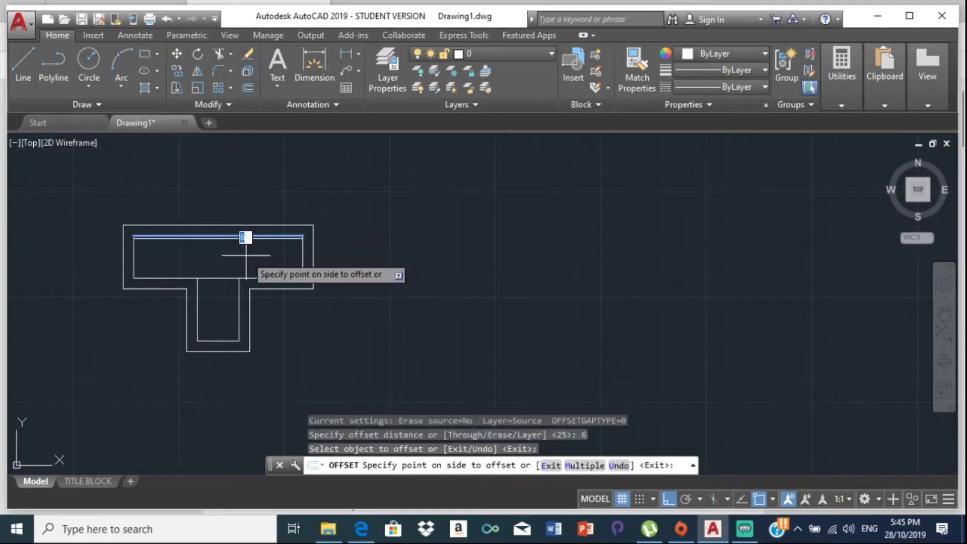
click(252, 260)
click(263, 276)
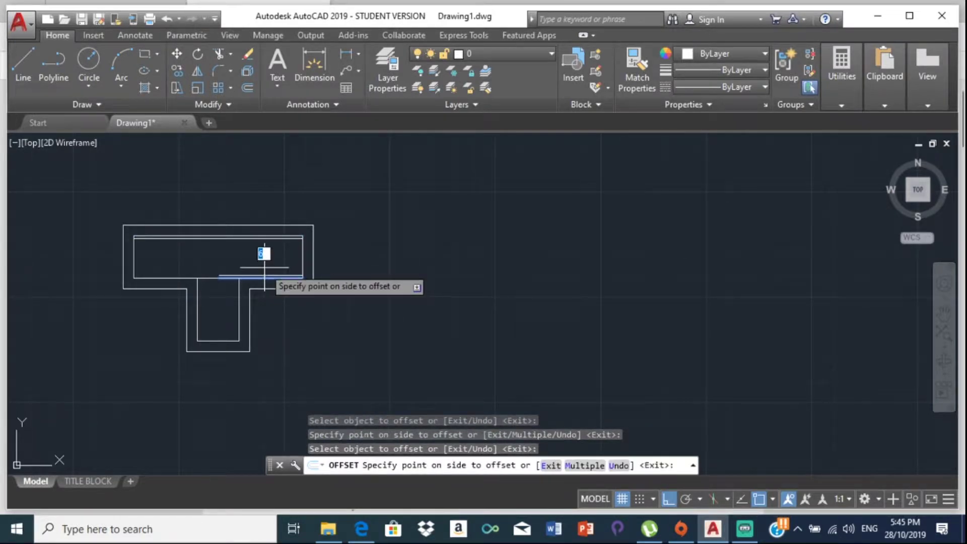
click(264, 254)
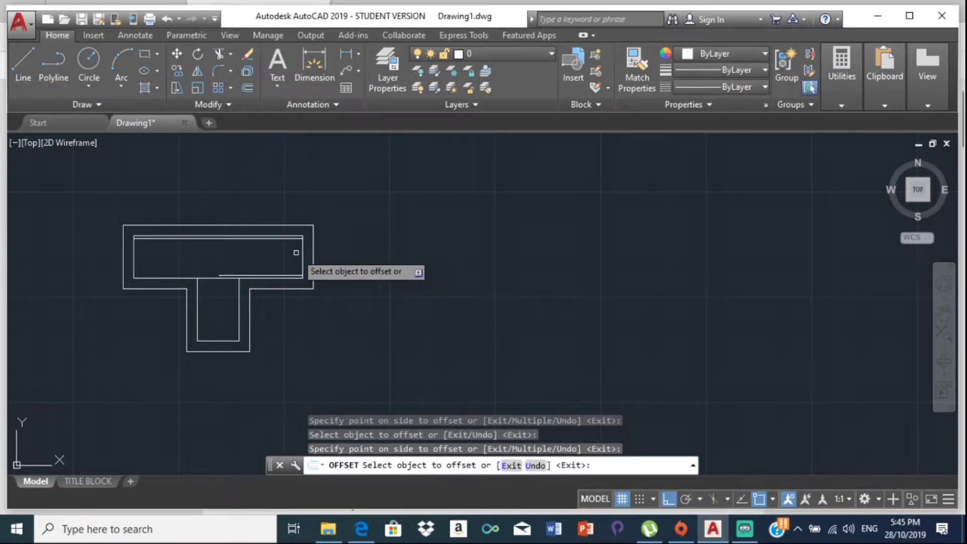
- Offset the flange's right, left and lower-left inner lines 6 mm inward
click(302, 256)
click(153, 259)
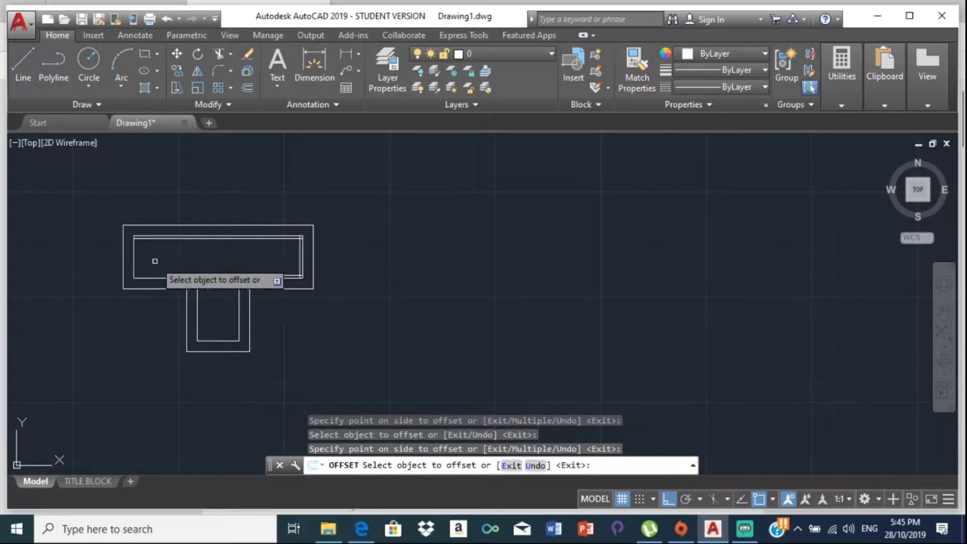
click(160, 277)
click(162, 269)
click(162, 277)
click(161, 257)
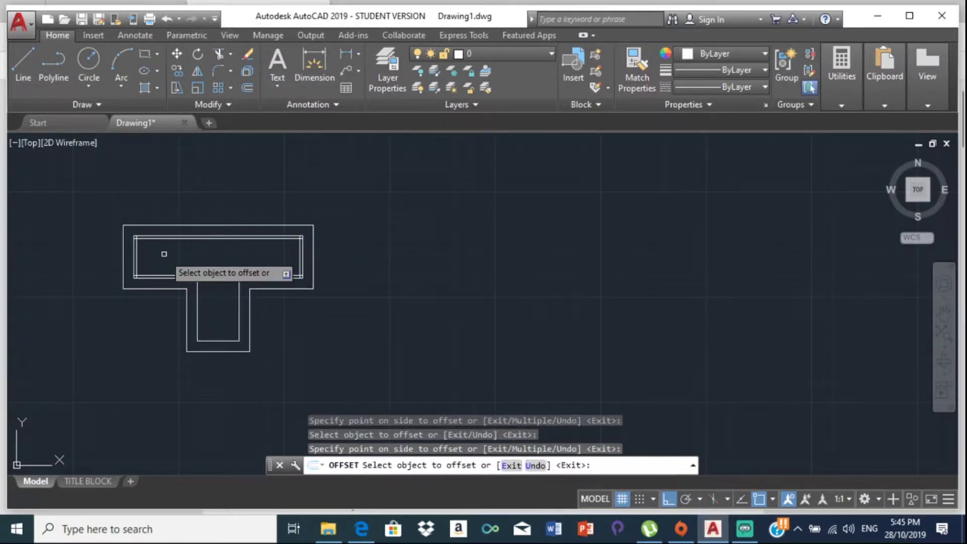
- Offset the stem's left, bottom and right inner lines 6 mm inward and finish offsetting
click(194, 298)
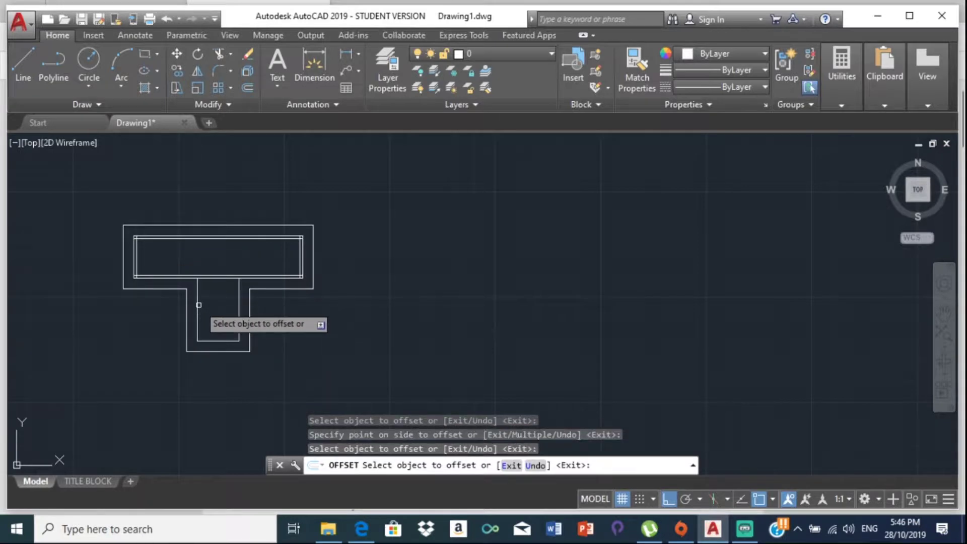
click(197, 302)
click(214, 333)
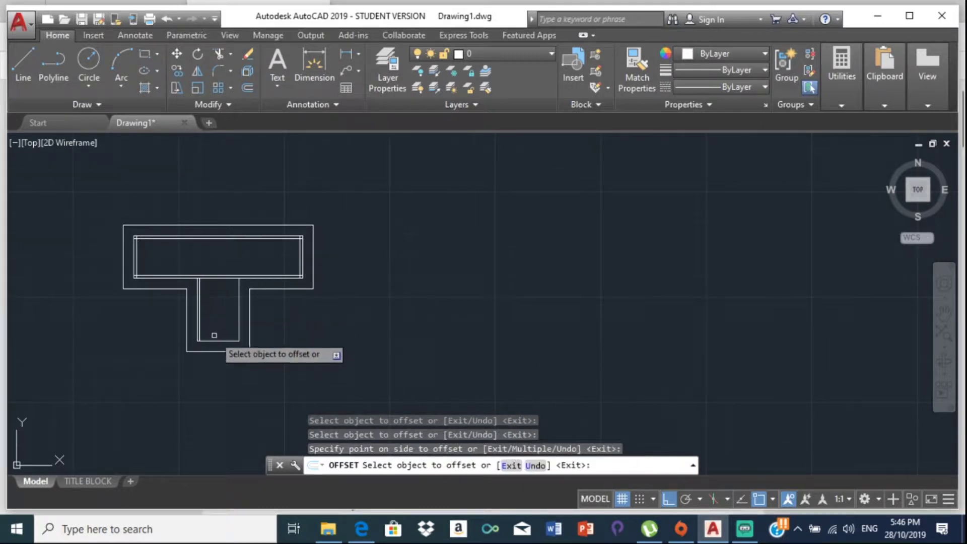
click(216, 340)
click(230, 315)
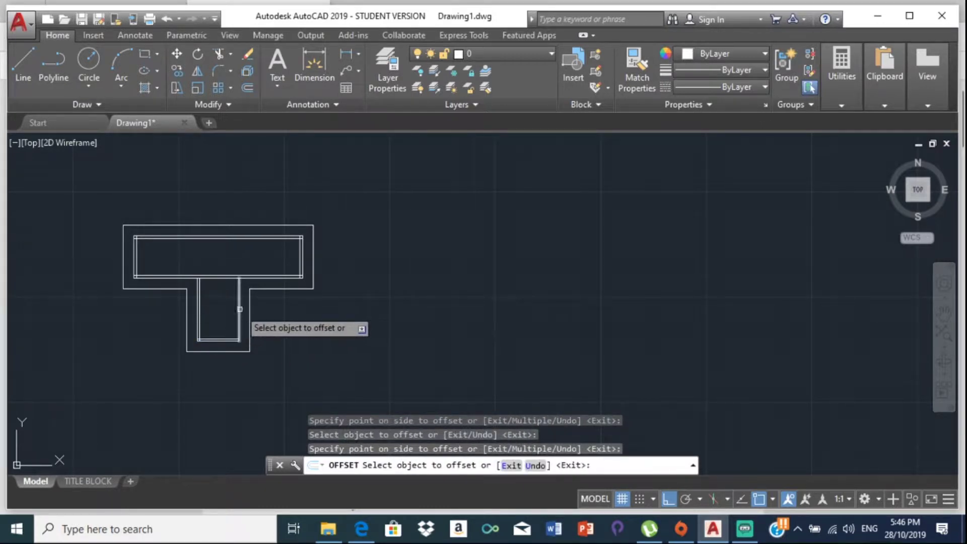
click(238, 310)
click(222, 312)
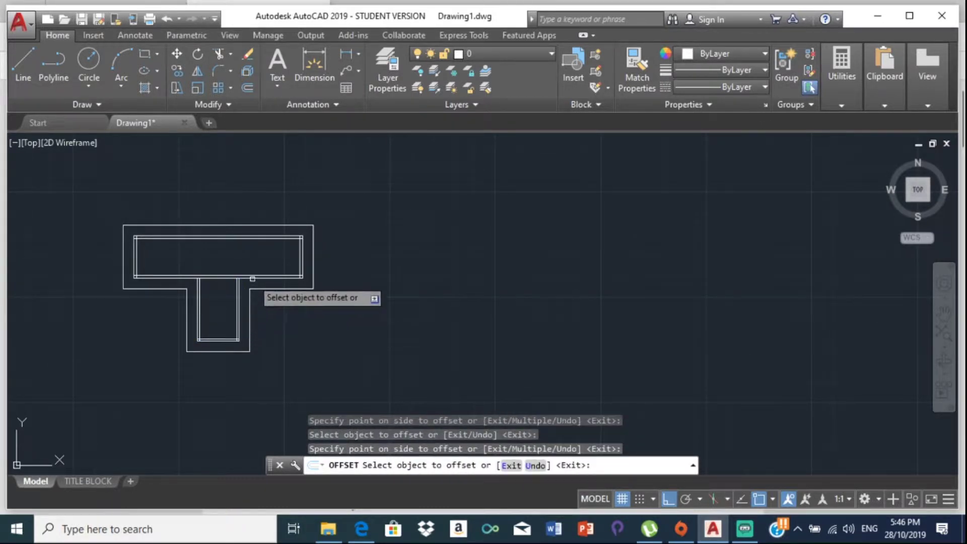
key(Escape)
- Stretch the upper end of the stem's right outer stirrup line to the flange's uppermost inner line
scroll(249, 286, up, 2)
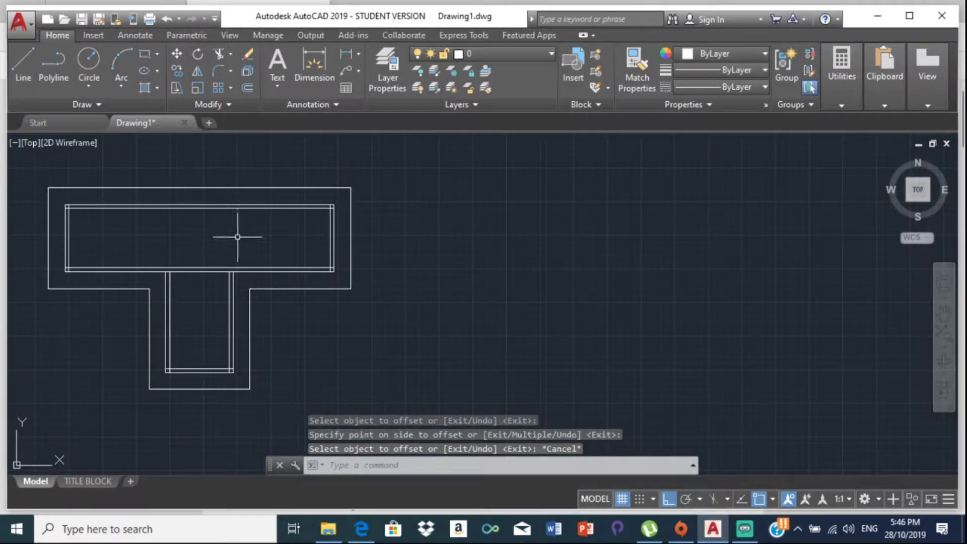
scroll(242, 267, up, 4)
click(200, 291)
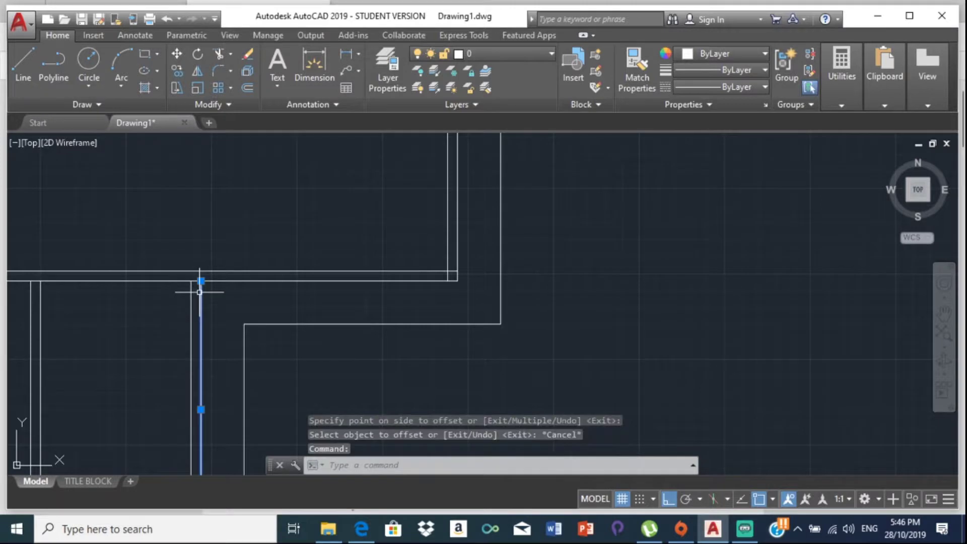
click(201, 280)
scroll(214, 302, down, 2)
middle_drag(214, 318, 214, 348)
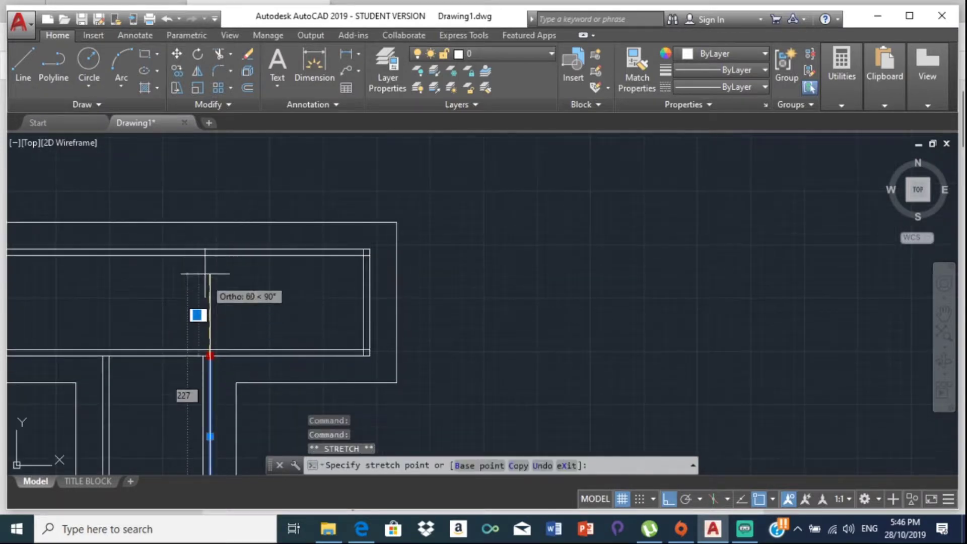
click(210, 249)
- Stretch the upper end of the stem's right inner stirrup line to the flange's uppermost inner line
scroll(195, 383, up, 3)
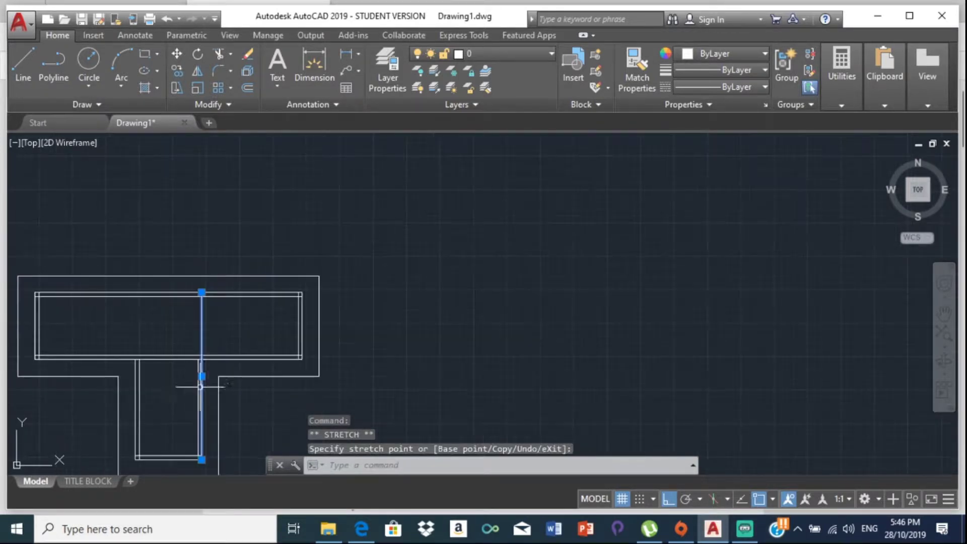
click(182, 329)
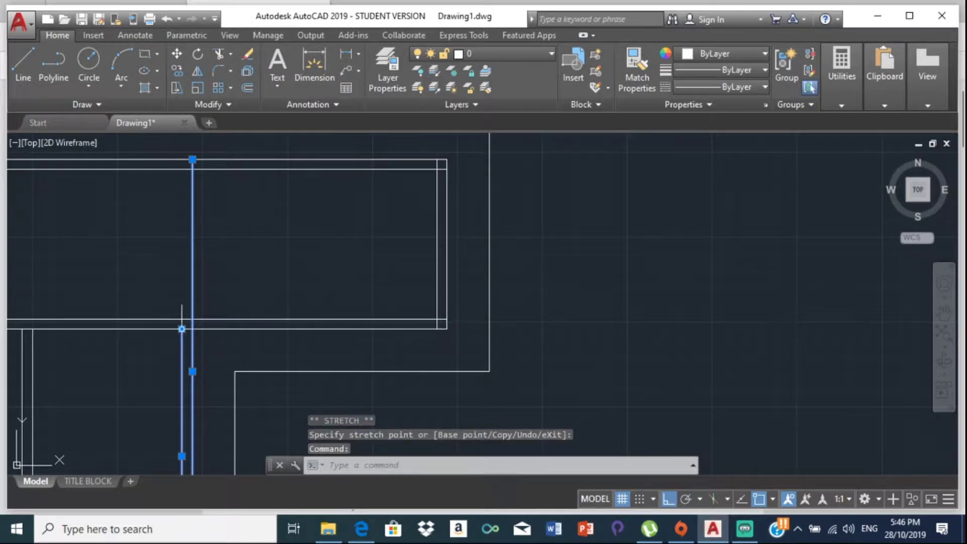
click(182, 329)
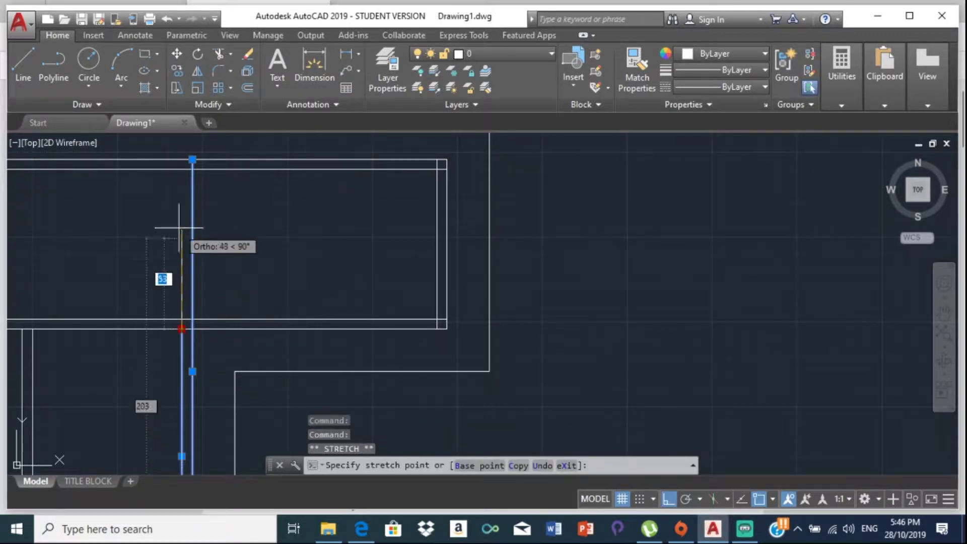
click(182, 160)
scroll(173, 197, down, 4)
- Stretch the upper end of the stem's left inner stirrup line to the flange's uppermost inner line
scroll(240, 274, up, 6)
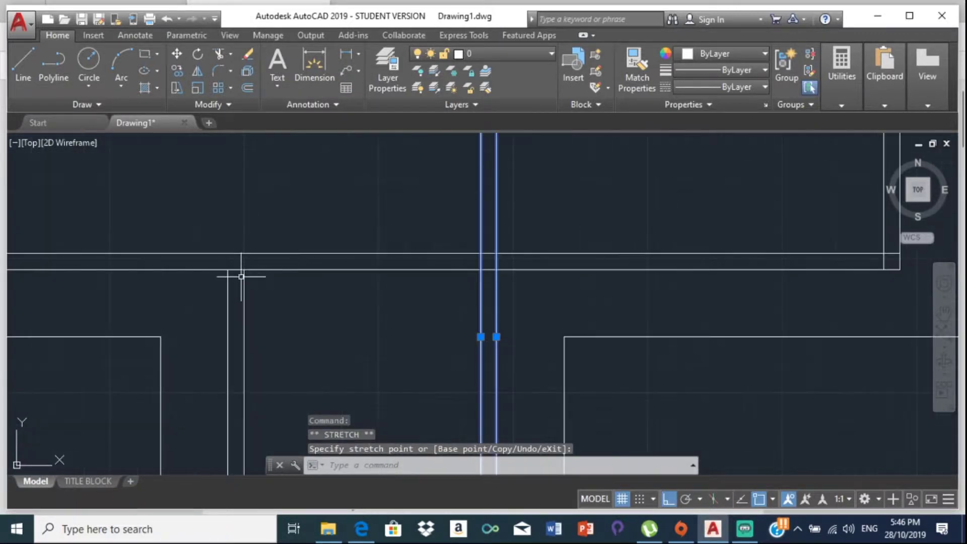
click(244, 270)
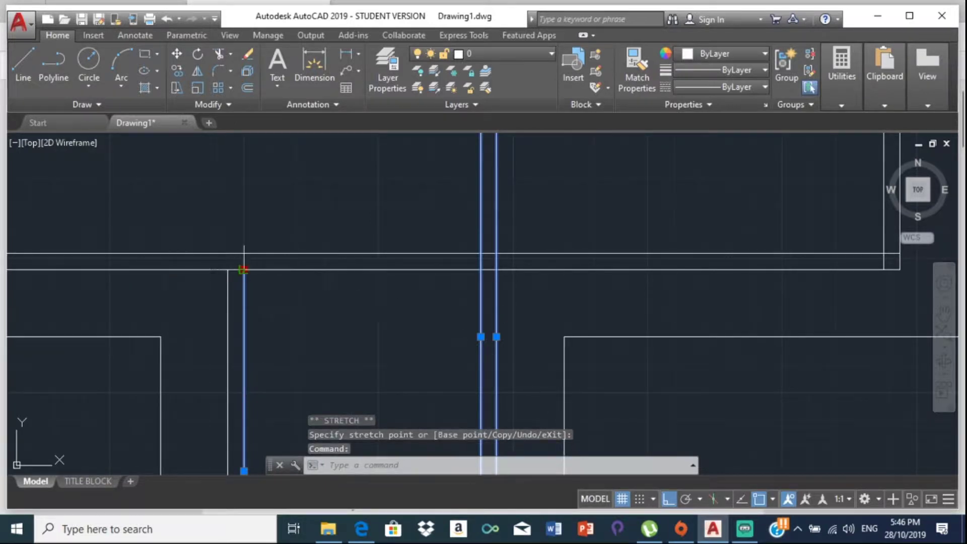
scroll(250, 183, down, 2)
middle_drag(250, 183, 247, 371)
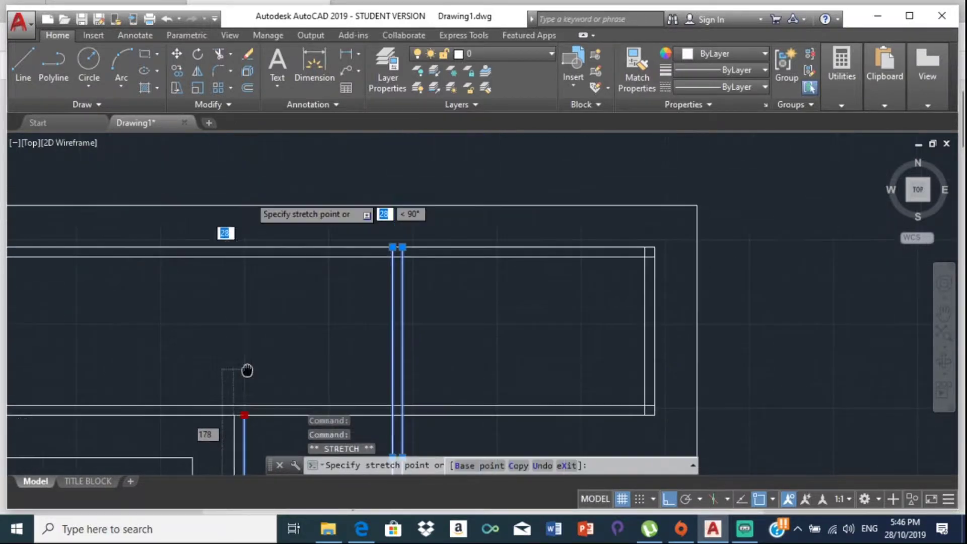
click(240, 247)
scroll(267, 284, down, 2)
- Stretch the upper end of the stem's left outer stirrup line to the flange's uppermost inner line and clear the selection
middle_drag(283, 293, 319, 296)
scroll(319, 295, up, 4)
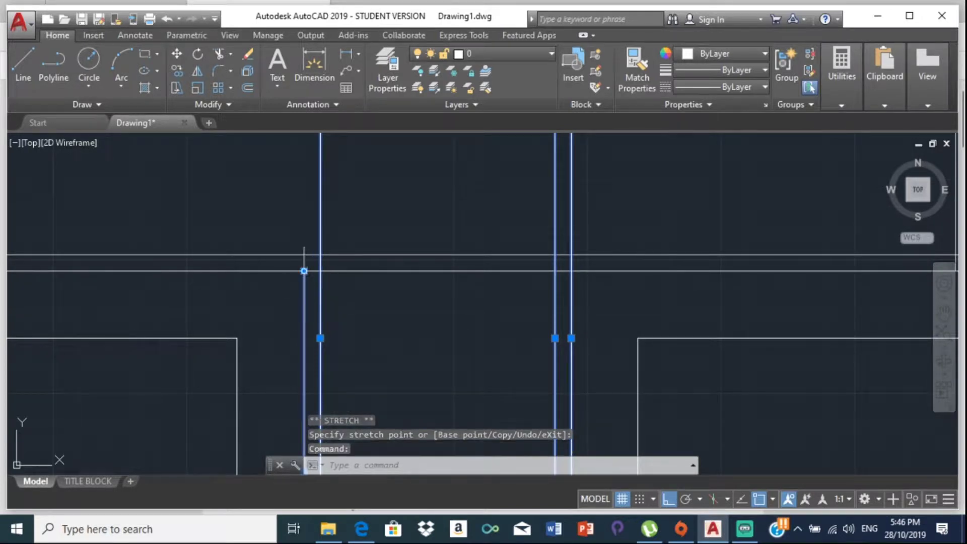
click(318, 270)
scroll(296, 245, down, 3)
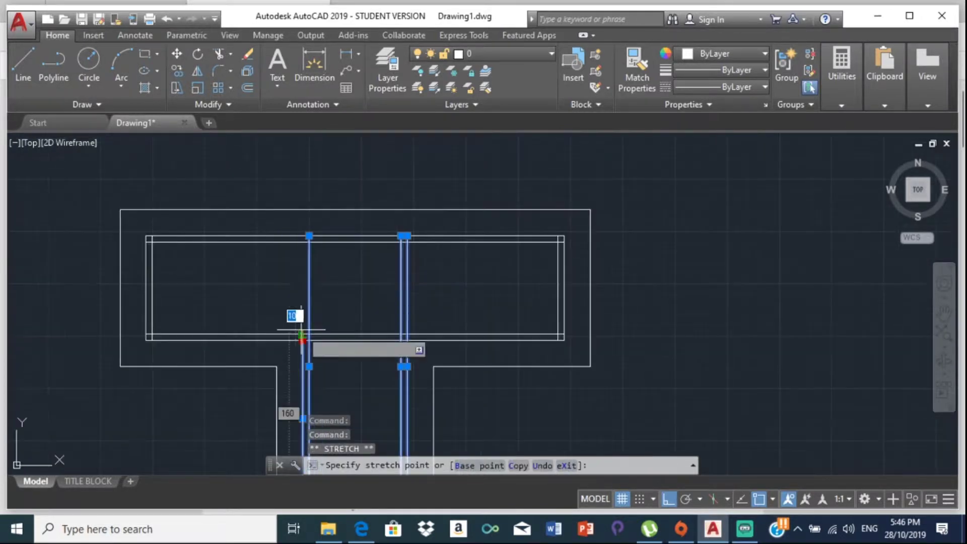
click(305, 236)
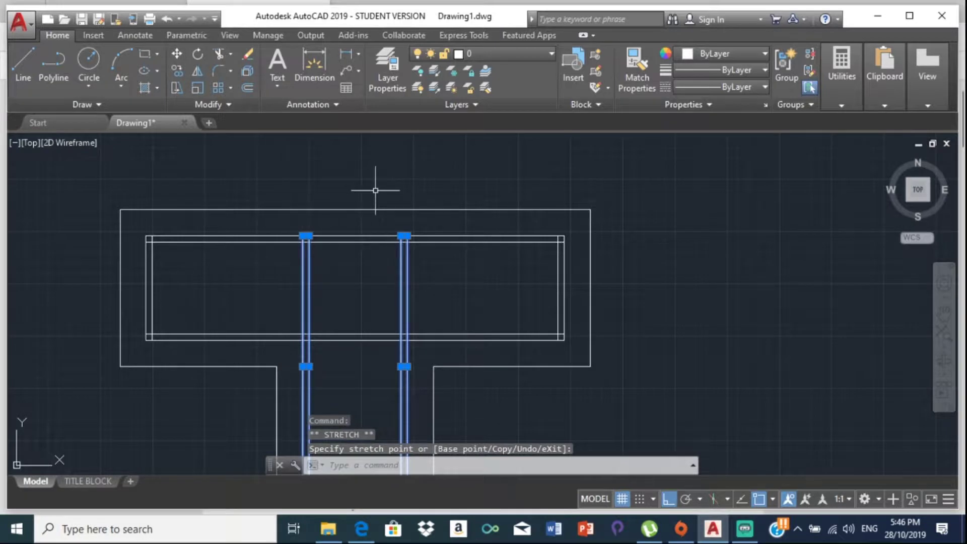
key(Escape)
scroll(339, 330, up, 2)
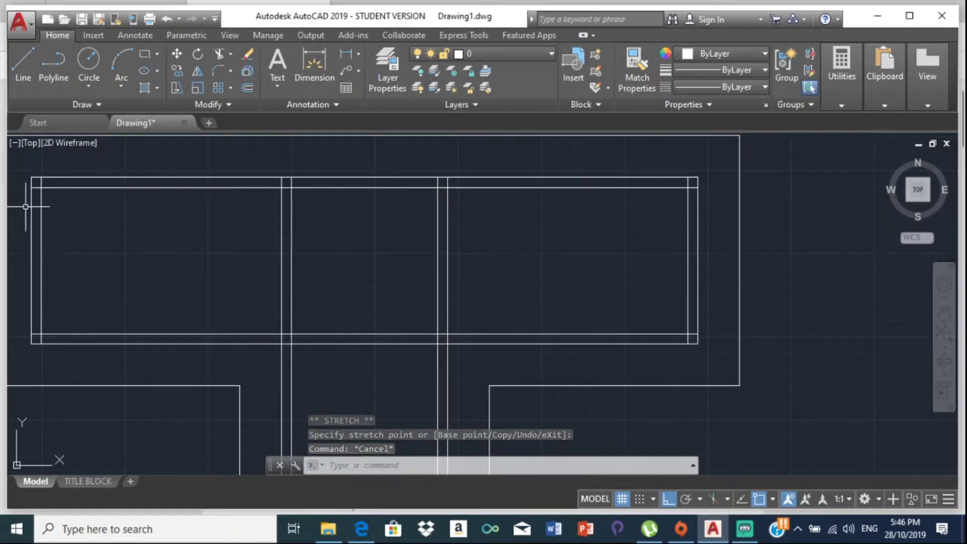
click(81, 61)
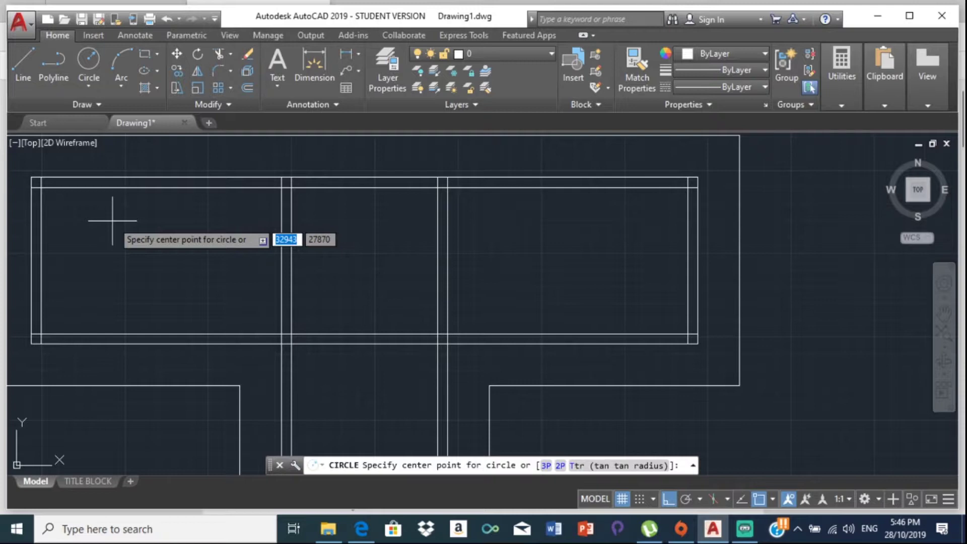
text(6)
key(Return)
scroll(240, 256, down, 2)
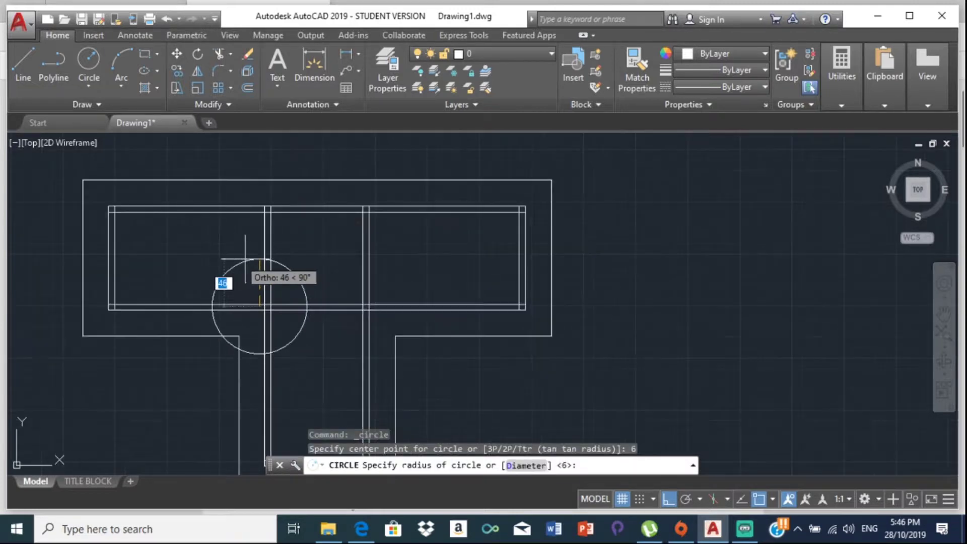
key(Escape)
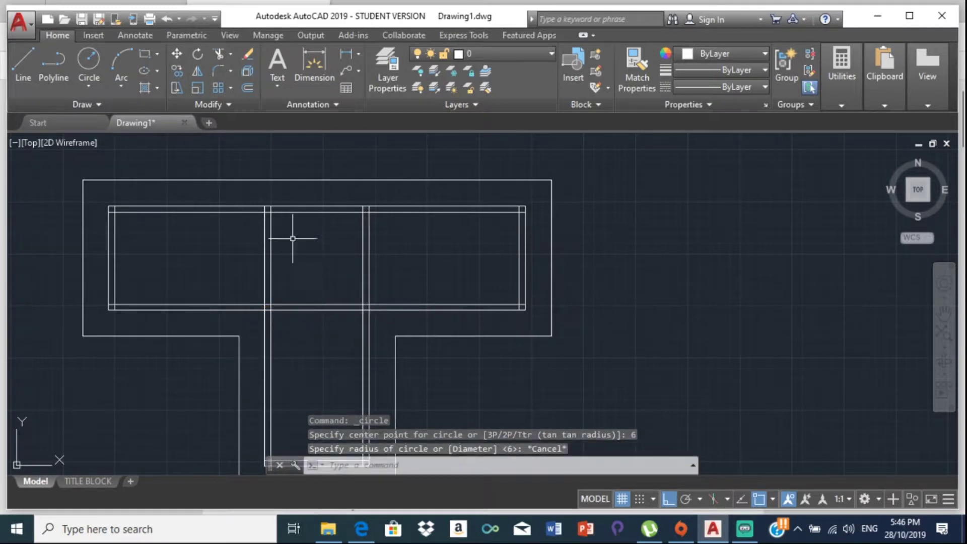
- Draw a circle of radius 6 mm centred on the intersection of the inner stirrup lines at the flange's upper left corner
click(88, 60)
scroll(109, 237, up, 4)
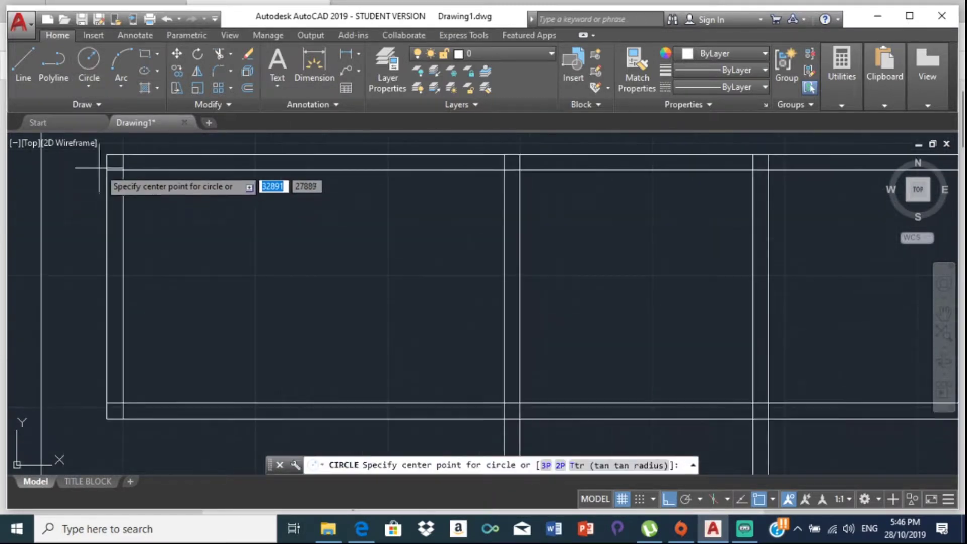
click(77, 60)
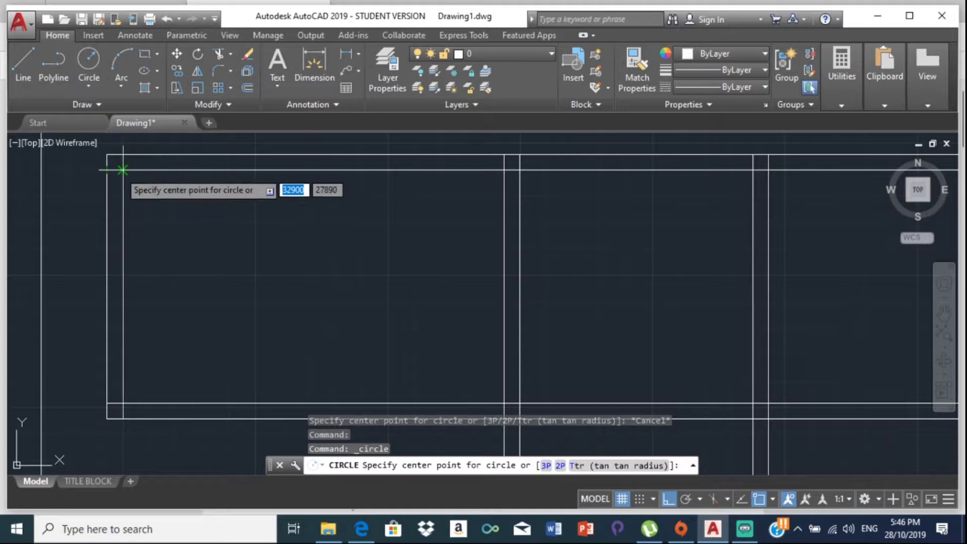
click(123, 170)
text(6)
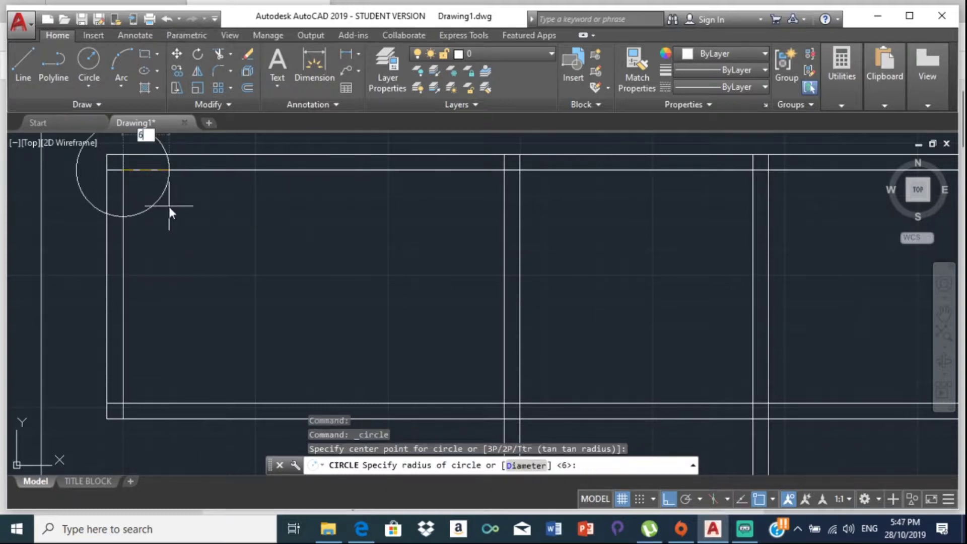
key(Return)
- Copy the bar circle by its centre to the intersection of the inner stirrup lines at the flange's lower left corner
click(138, 170)
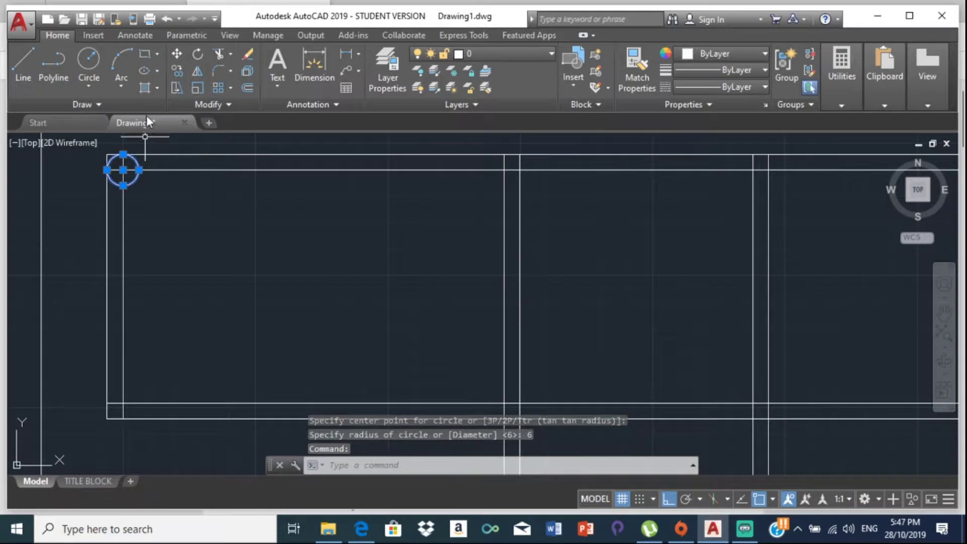
click(176, 70)
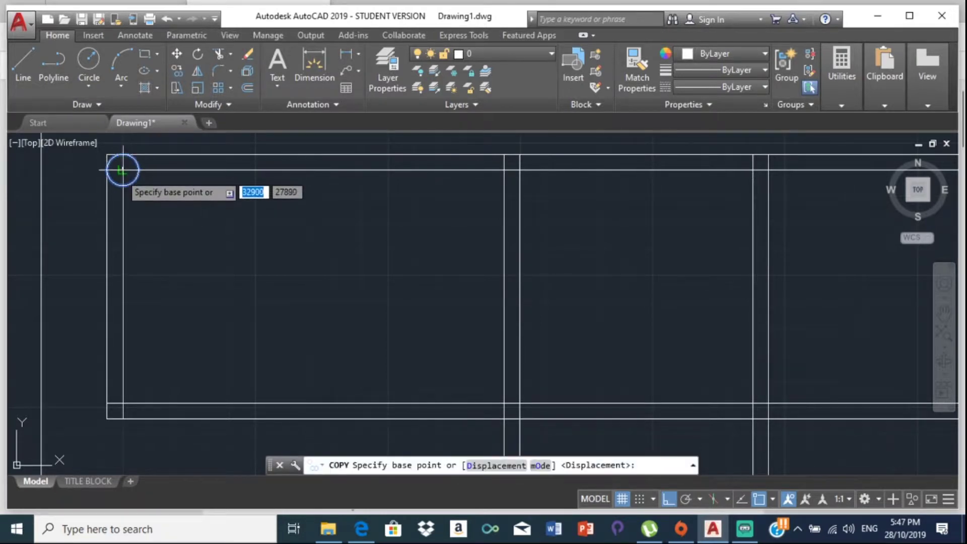
click(122, 170)
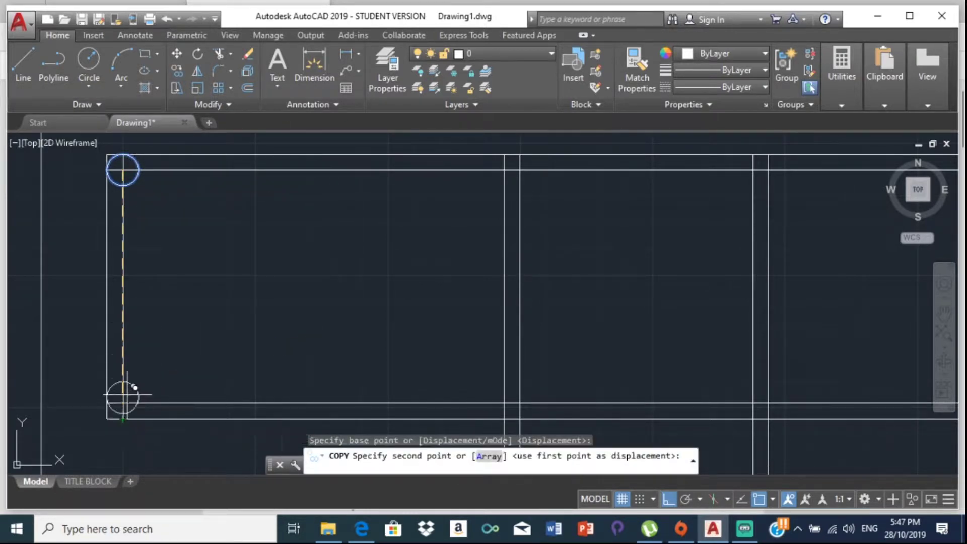
scroll(121, 396, up, 5)
click(114, 416)
scroll(337, 341, down, 5)
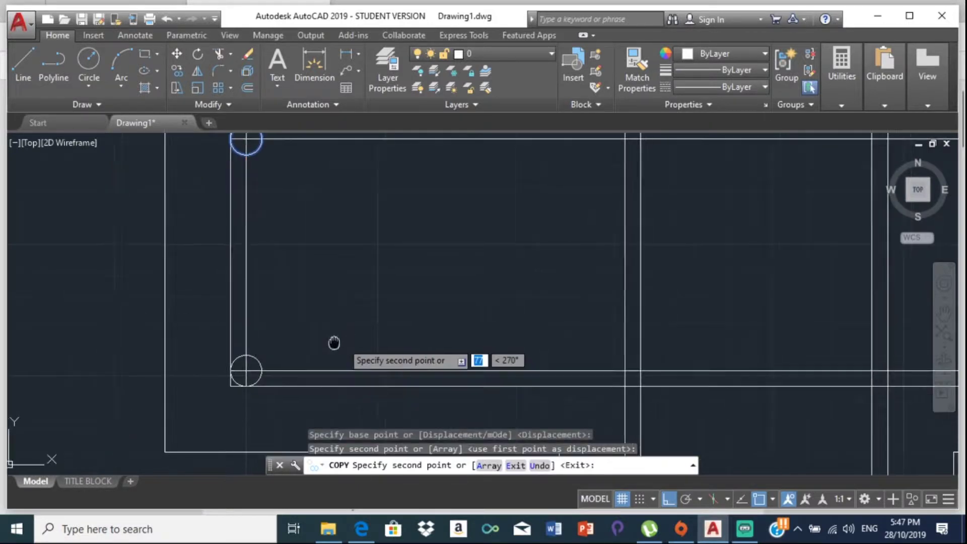
- Place copies of the bar circle on the inner stirrup line intersections at the flange's upper right and lower right corners
scroll(456, 242, down, 3)
scroll(473, 236, up, 1)
scroll(469, 235, up, 2)
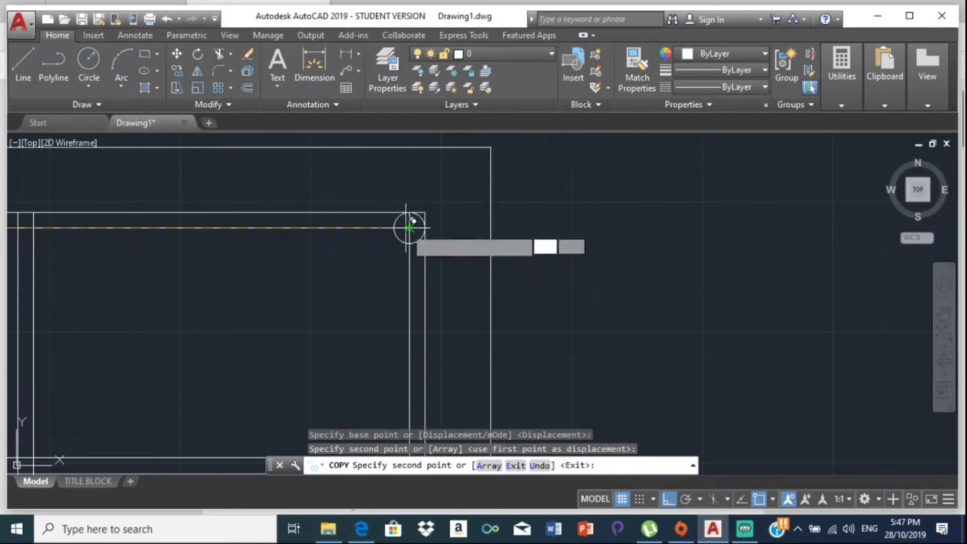
click(442, 235)
scroll(410, 223, down, 1)
scroll(410, 297, up, 4)
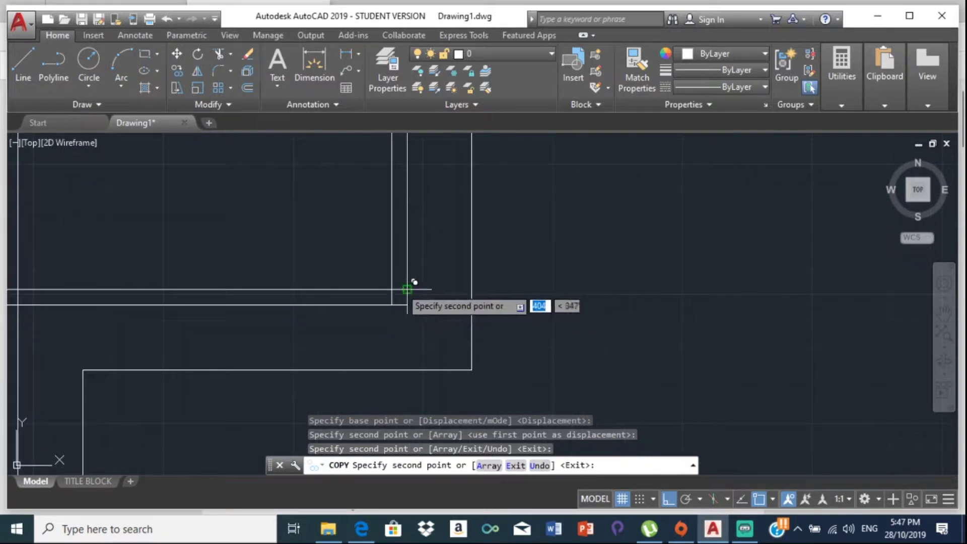
click(392, 289)
scroll(389, 285, down, 4)
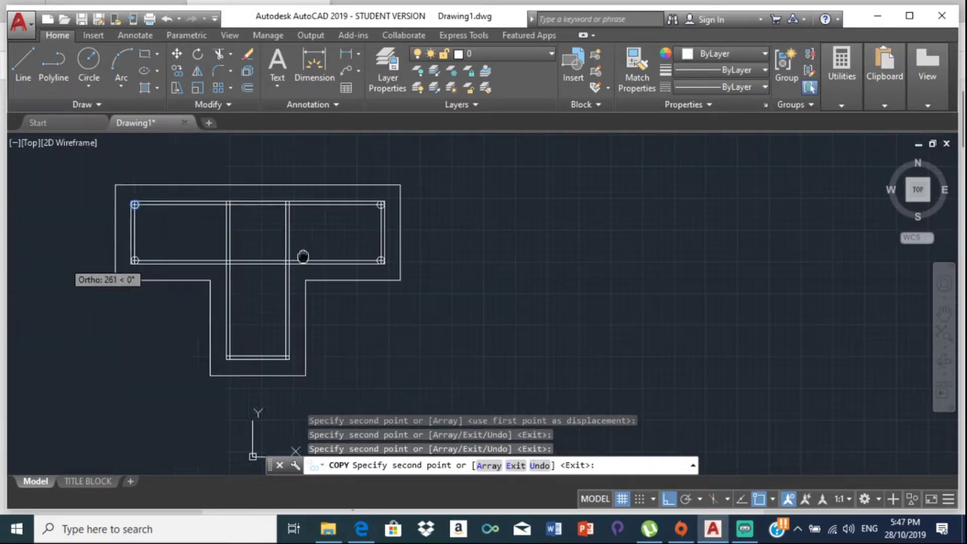
- Place copies of the bar circle on the inner line intersections at the stem's two bottom corners
scroll(248, 362, up, 5)
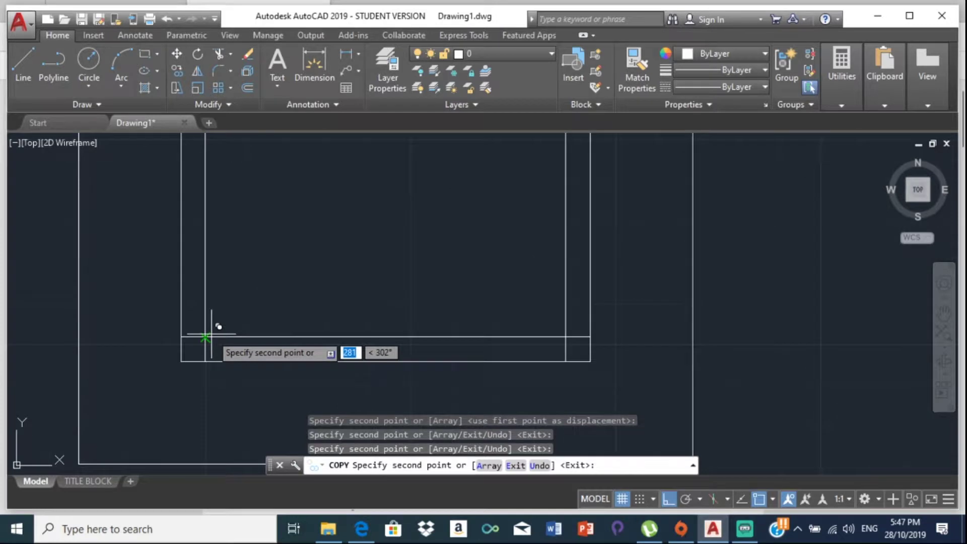
click(205, 337)
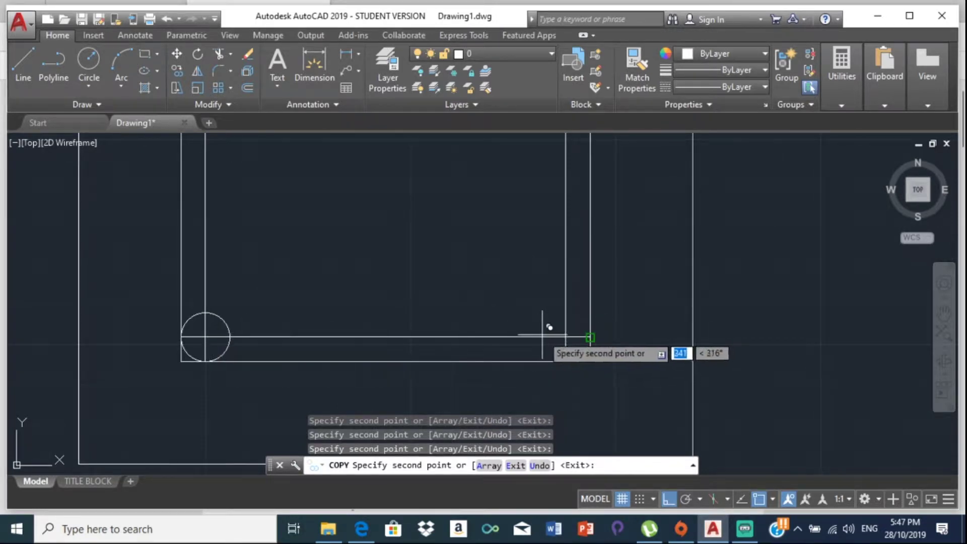
click(569, 337)
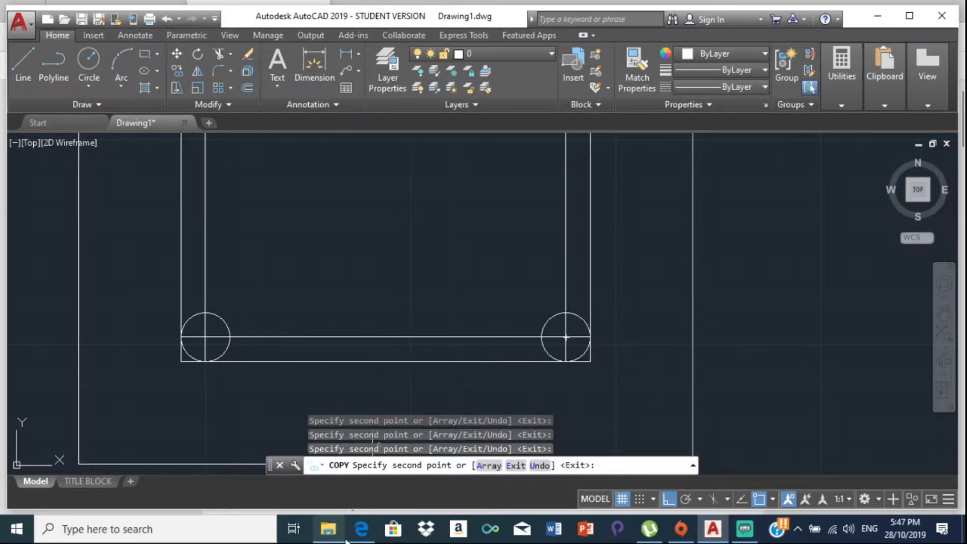
- Check the reference in Edge and copy the bar circle to both crossings of the stem's inner lines with the flange's lower inner line
click(361, 529)
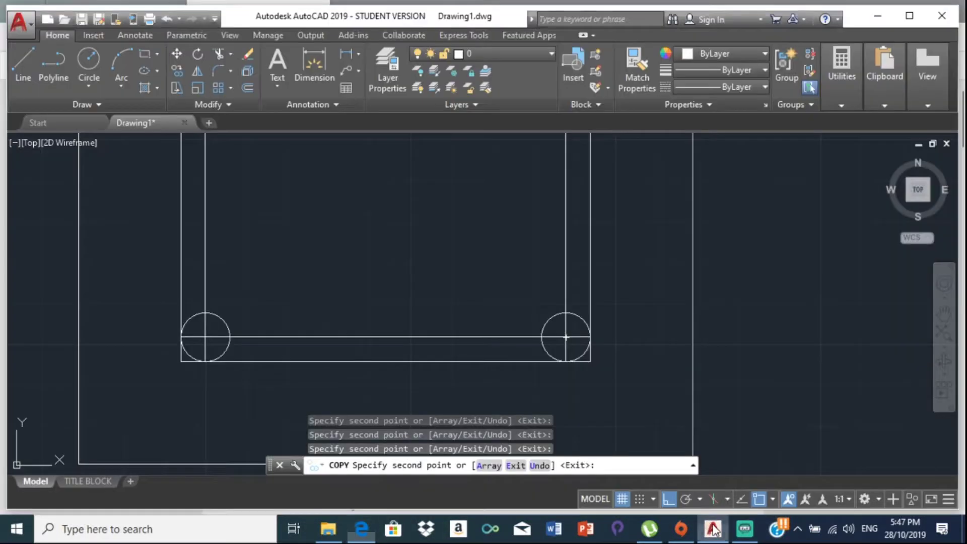
click(713, 529)
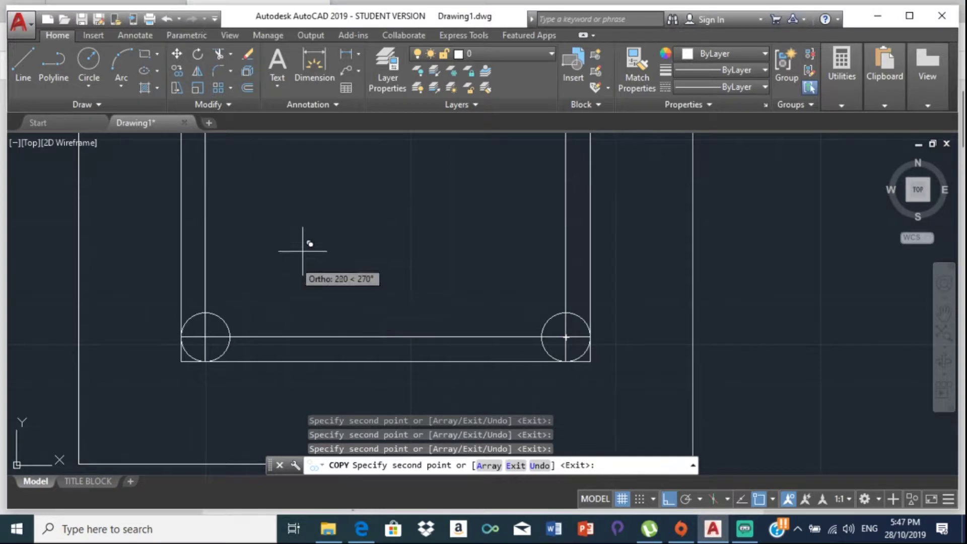
scroll(312, 196, down, 5)
scroll(323, 262, down, 2)
scroll(268, 274, up, 6)
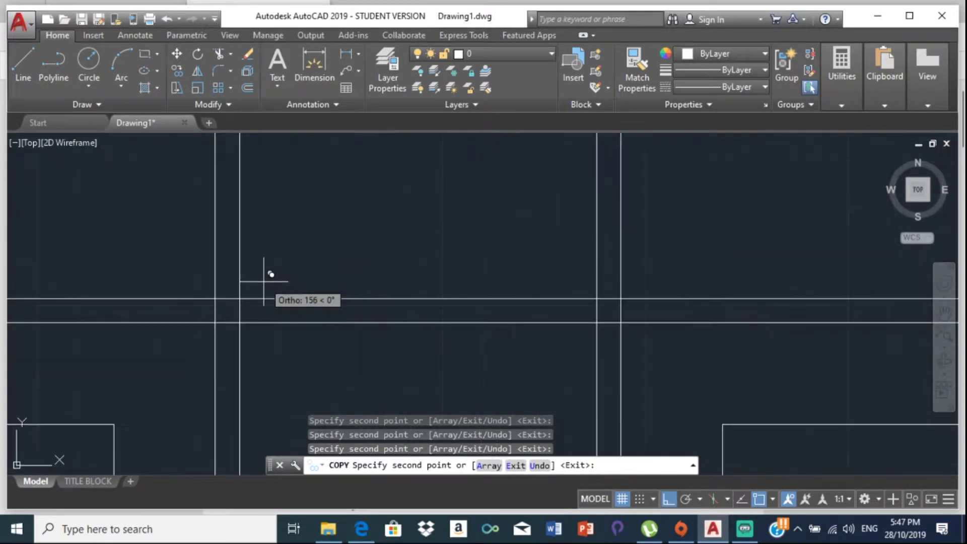
click(240, 299)
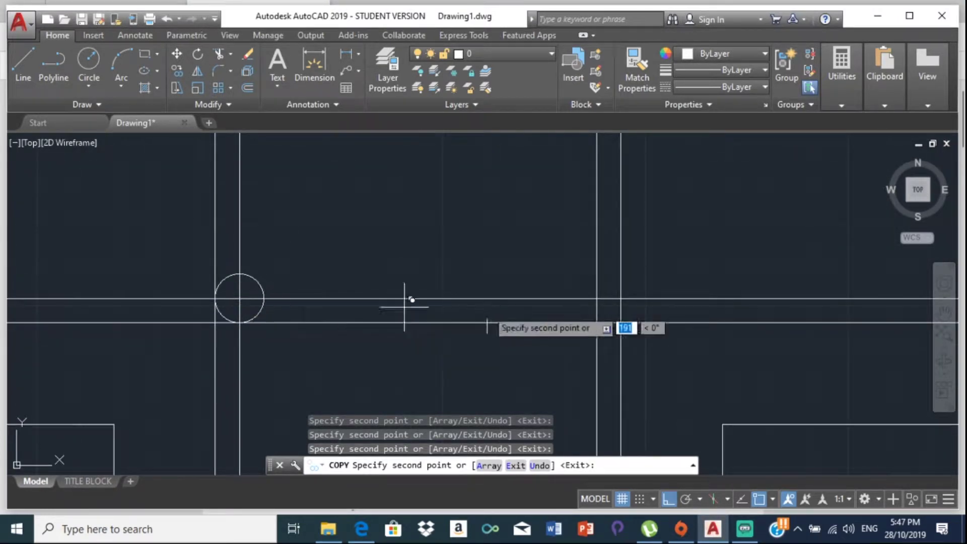
click(597, 298)
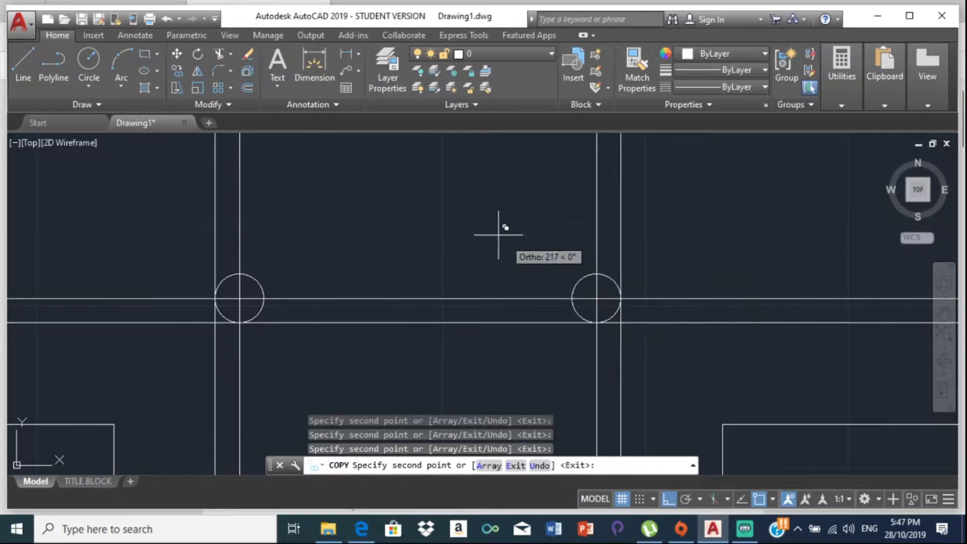
- Copy the bar circle to both crossings of the stem's inner lines with the flange's upper inner line and end the copying
scroll(503, 231, down, 6)
middle_drag(502, 246, 501, 339)
scroll(511, 277, up, 6)
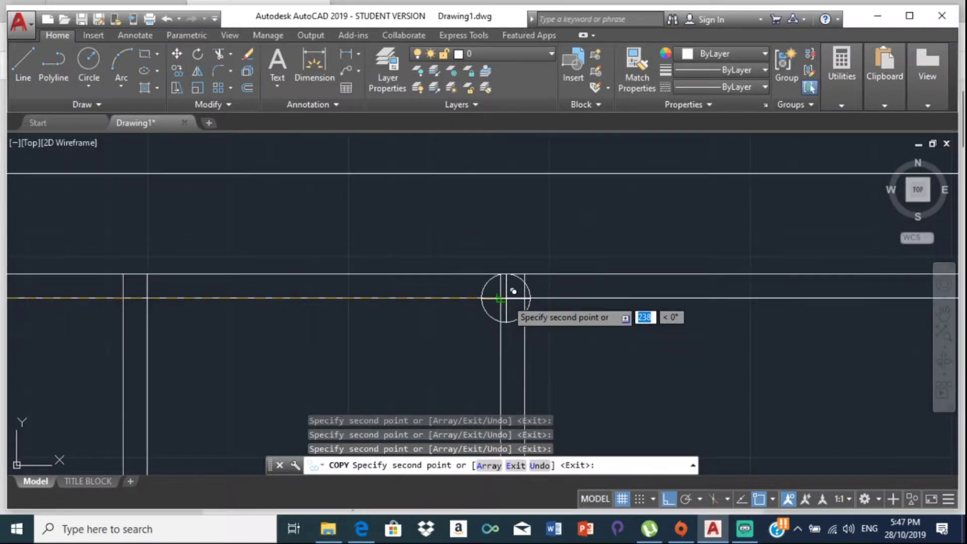
click(147, 297)
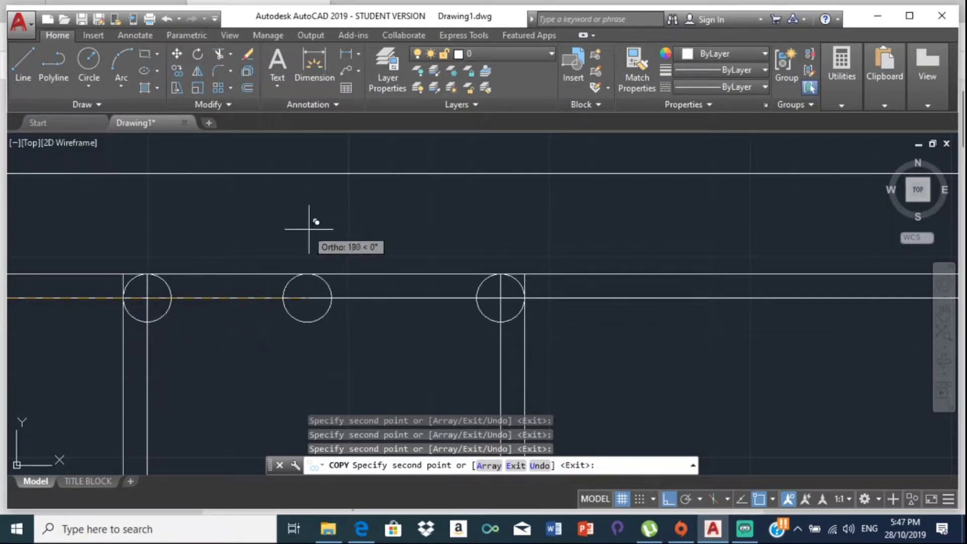
key(Escape)
scroll(421, 270, down, 5)
scroll(474, 273, down, 4)
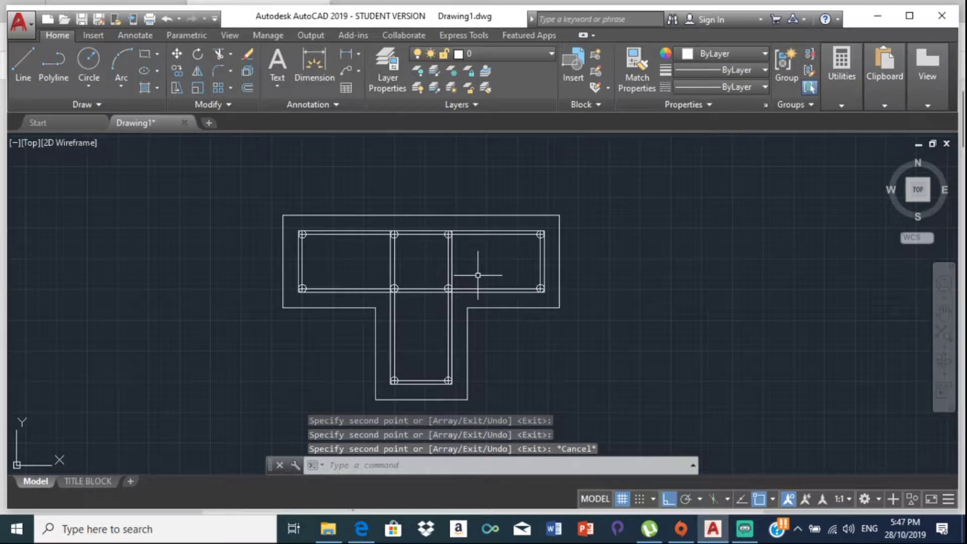
- Delete all inner stirrup lines of the flange and stem that run through the bar circle centres
scroll(501, 287, up, 2)
click(497, 290)
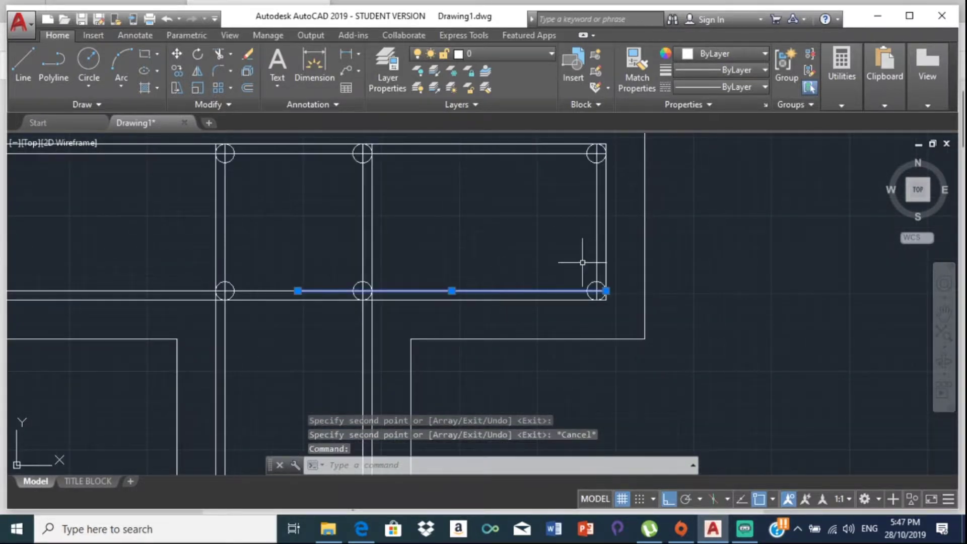
click(514, 154)
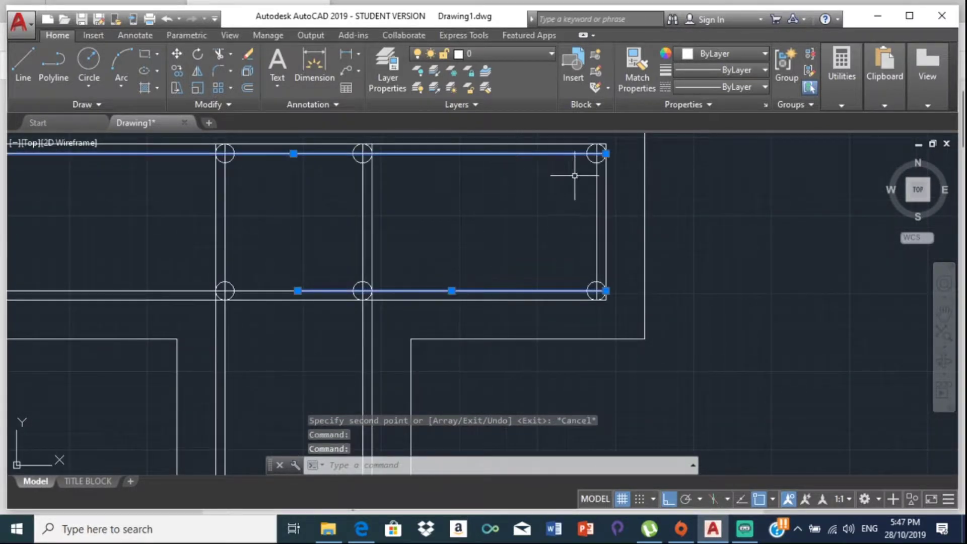
click(597, 178)
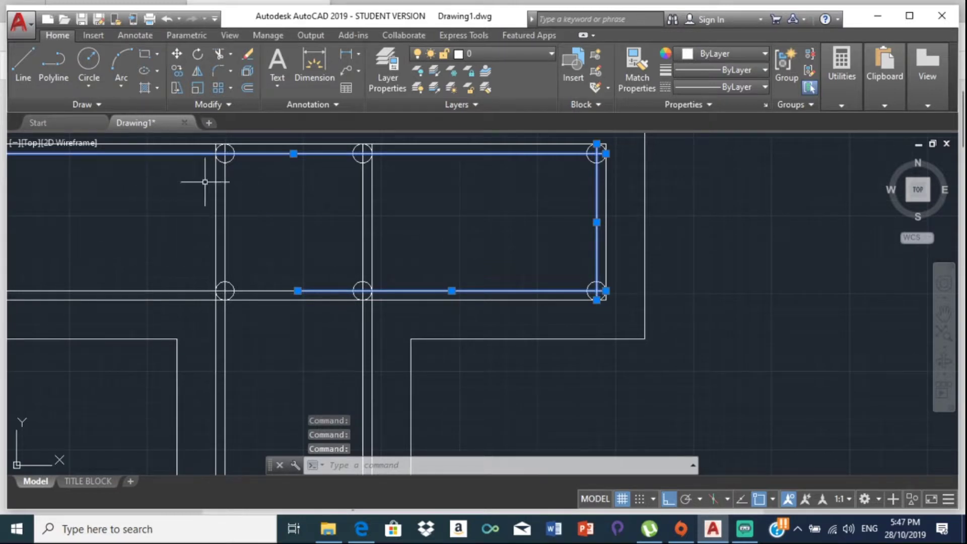
click(226, 170)
click(361, 196)
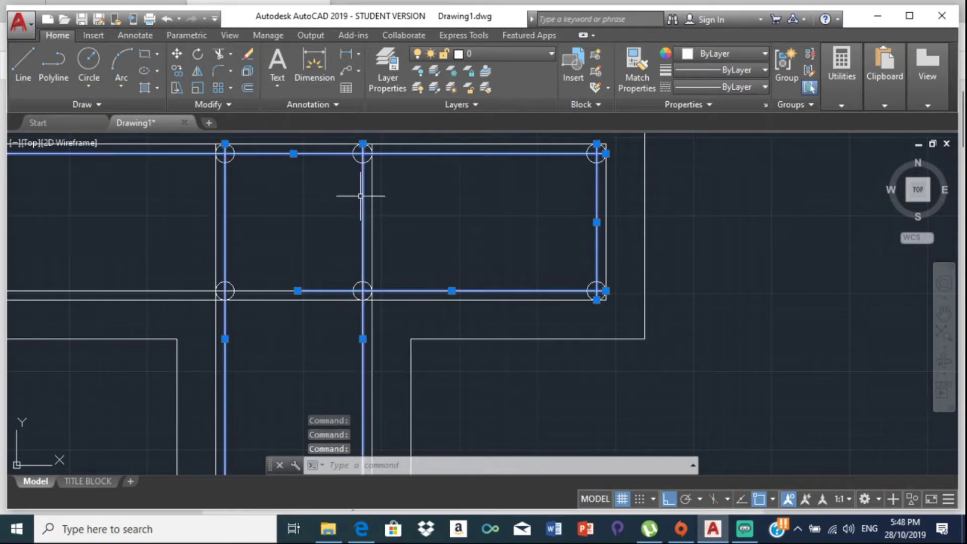
scroll(328, 234, down, 4)
middle_drag(328, 233, 371, 219)
scroll(329, 367, up, 2)
scroll(370, 307, up, 4)
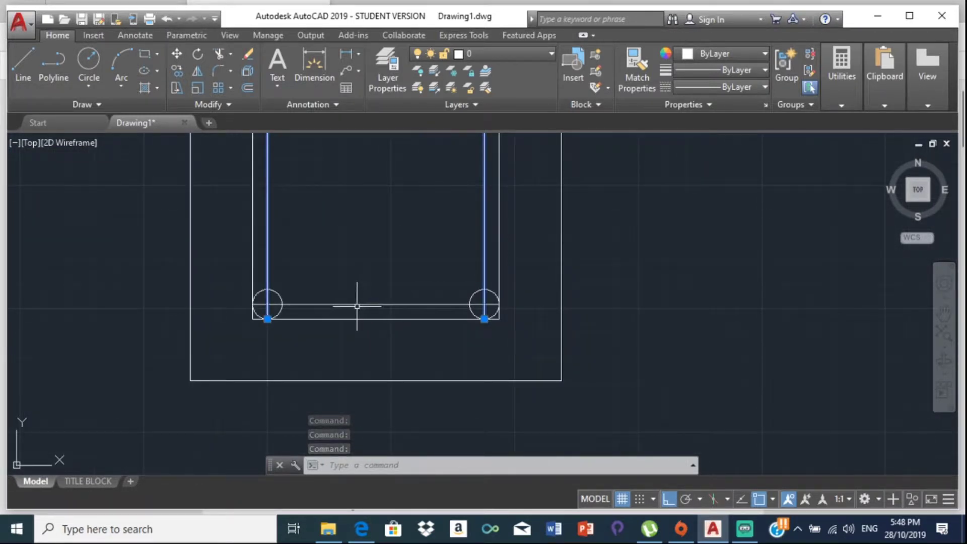
click(353, 298)
click(343, 304)
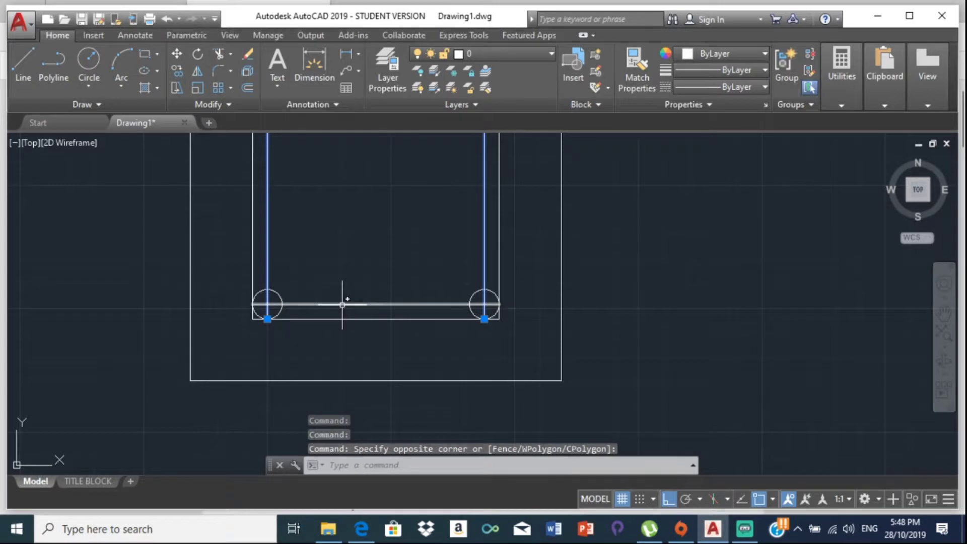
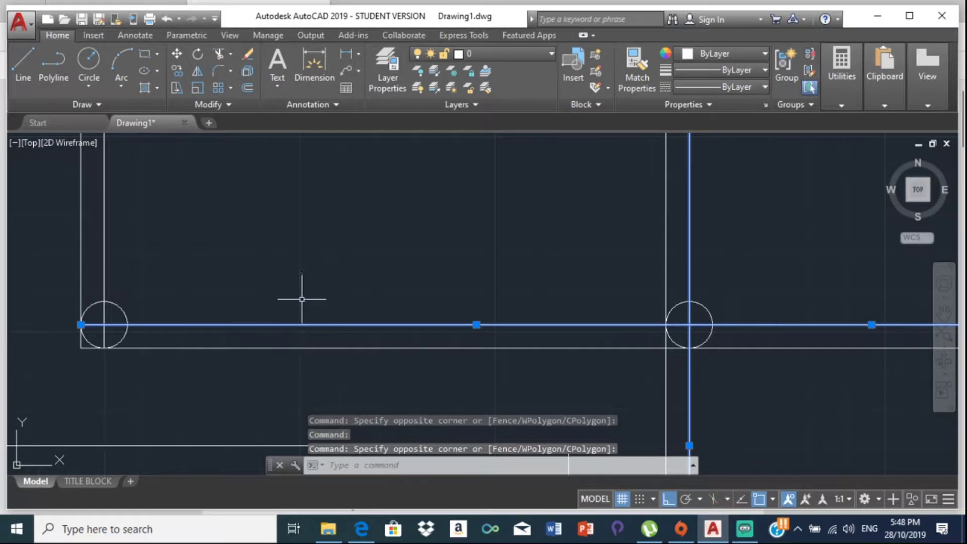
scroll(302, 299, down, 3)
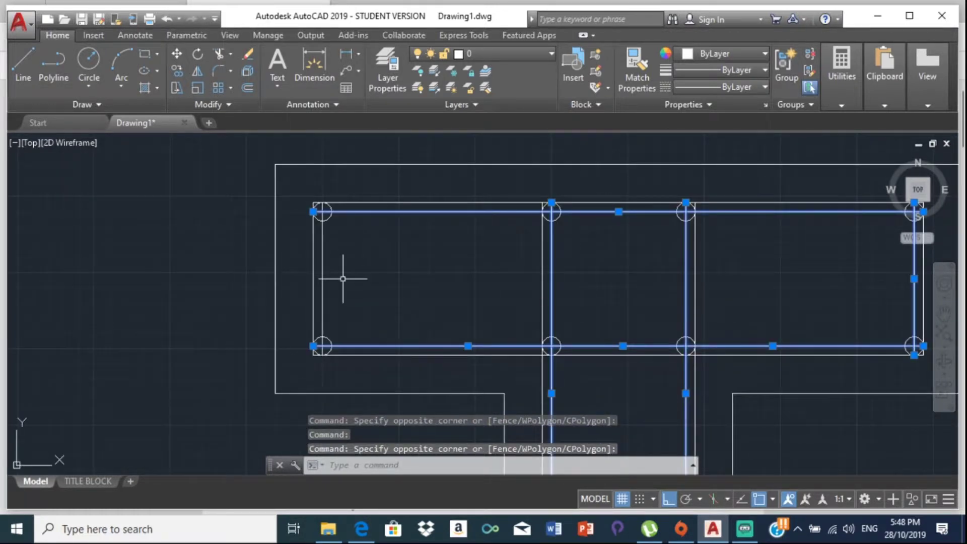
scroll(343, 279, up, 2)
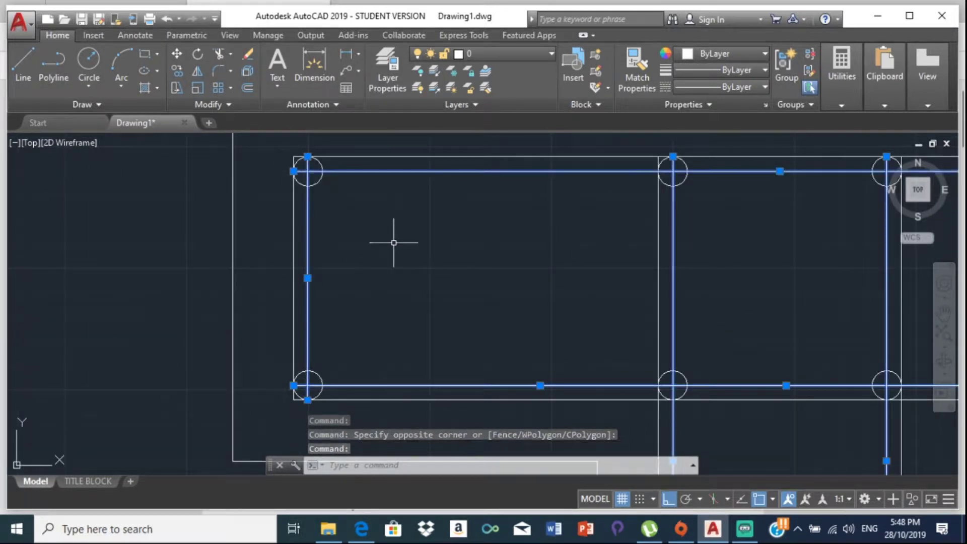
key(Delete)
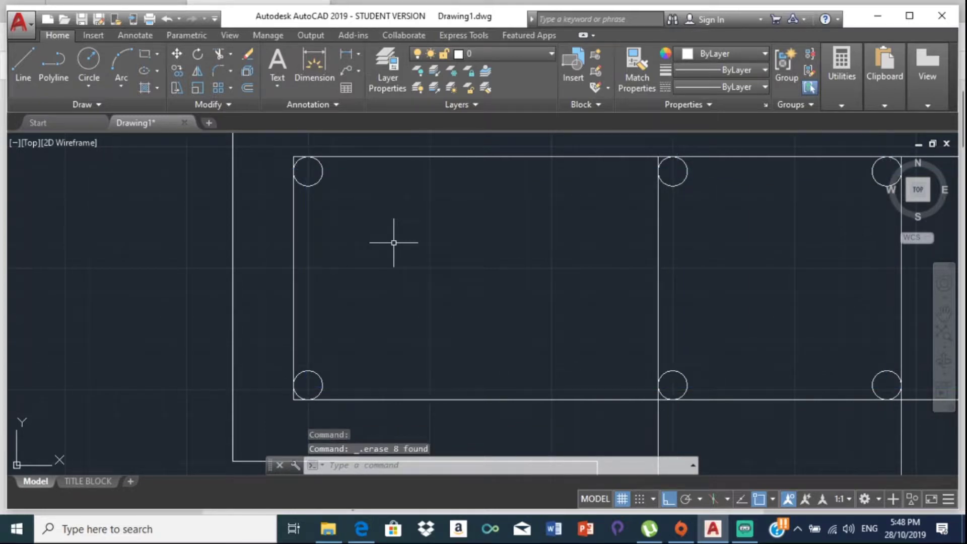
- Trim both stirrup line ends beyond the bar circle at the flange's upper right corner, using all objects as cutting edges
scroll(441, 225, down, 4)
scroll(538, 221, up, 3)
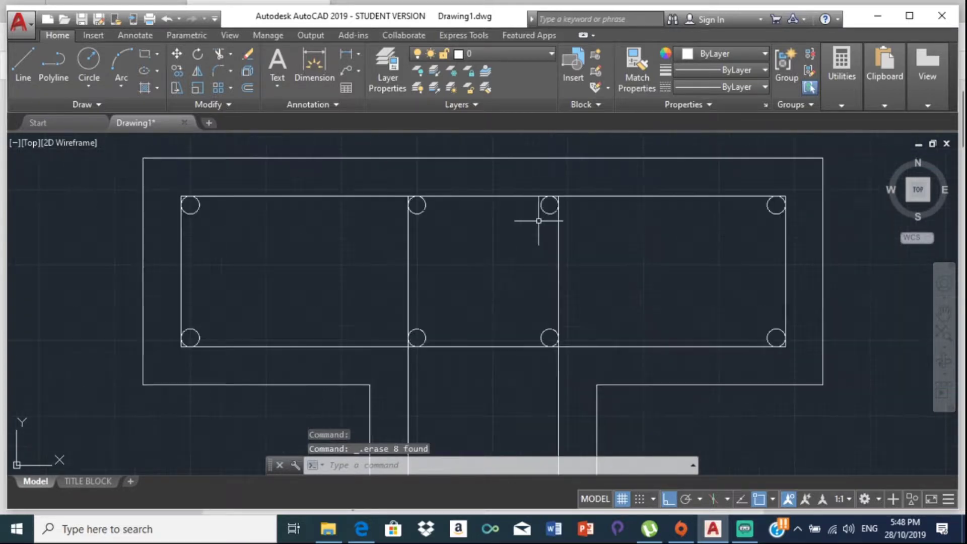
text(TR)
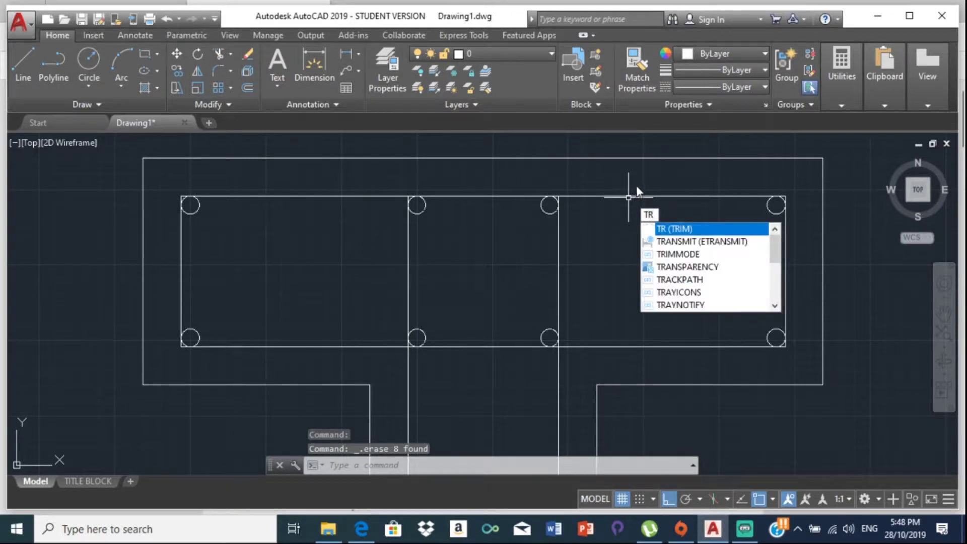
key(Return)
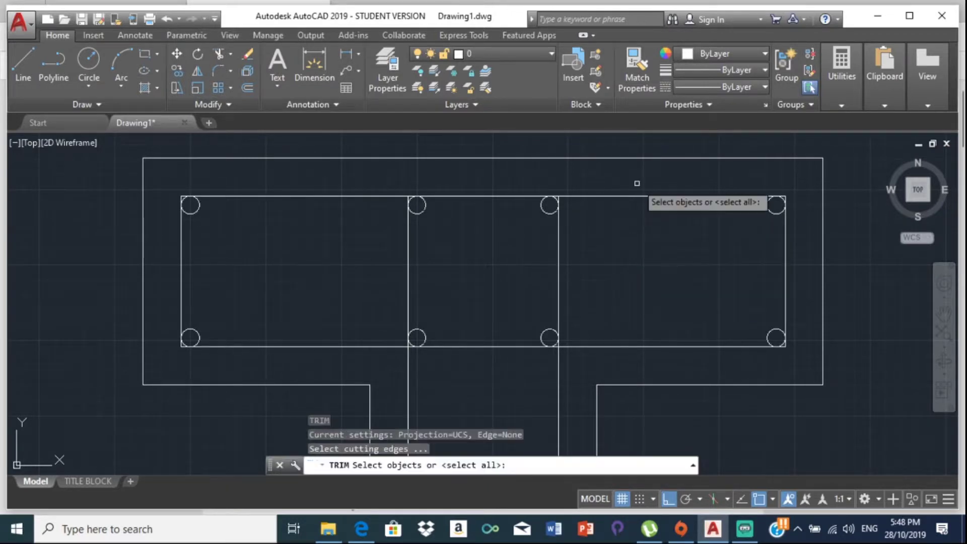
key(Return)
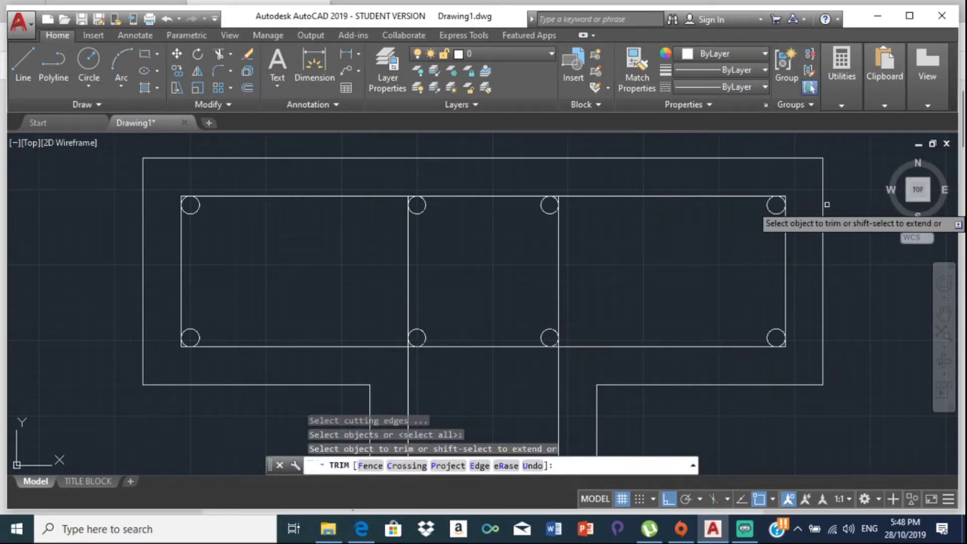
scroll(813, 206, up, 5)
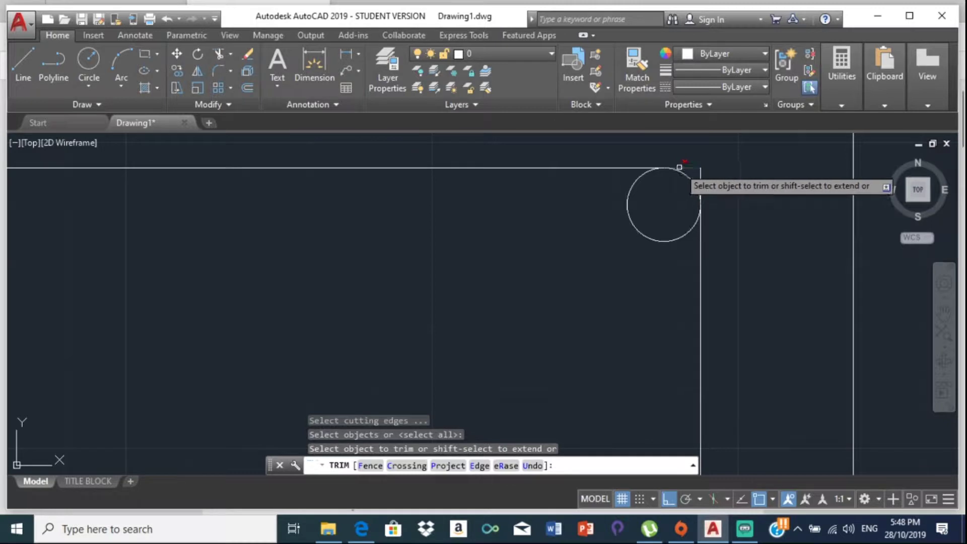
click(678, 168)
click(700, 173)
scroll(700, 173, down, 4)
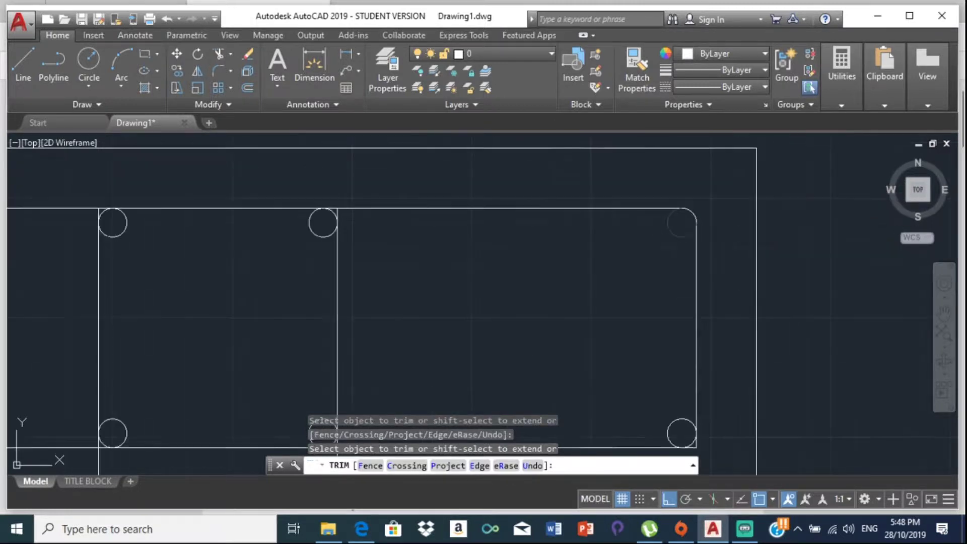
- Trim both stirrup line ends beyond the bar circle at the flange's lower right corner
scroll(613, 175, up, 1)
scroll(615, 352, up, 3)
click(625, 303)
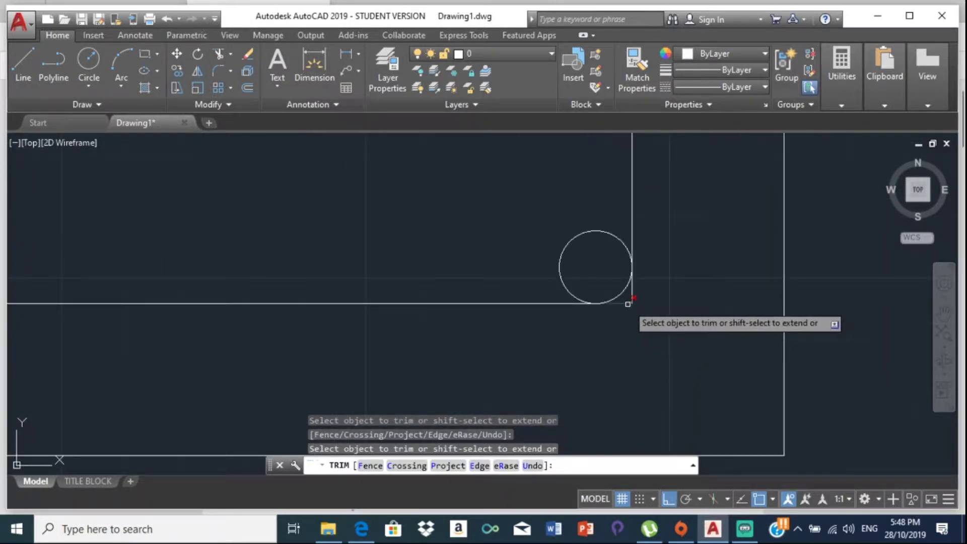
click(632, 288)
scroll(627, 308, down, 3)
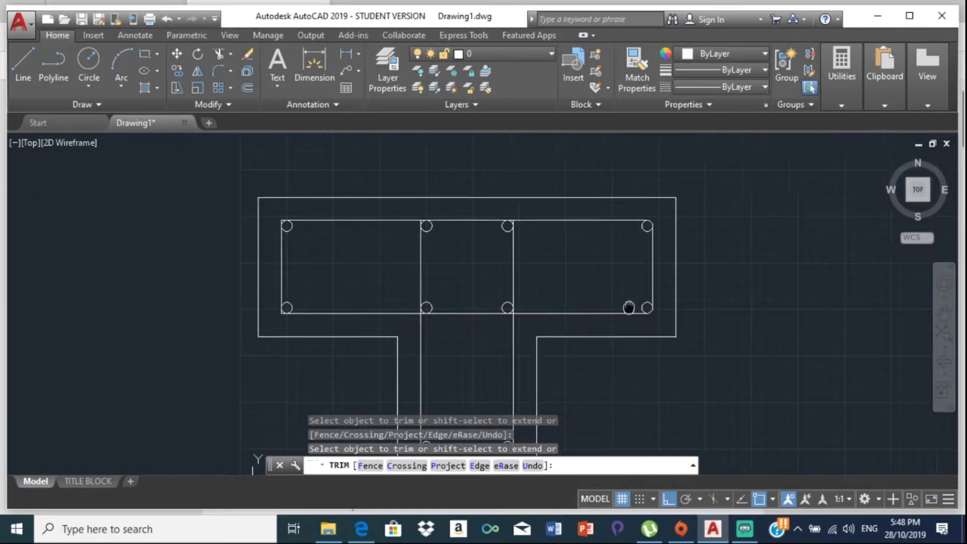
- Trim both stirrup line ends beyond the bar circle at the flange's upper left corner
scroll(458, 281, up, 1)
scroll(219, 196, up, 2)
middle_drag(219, 196, 395, 268)
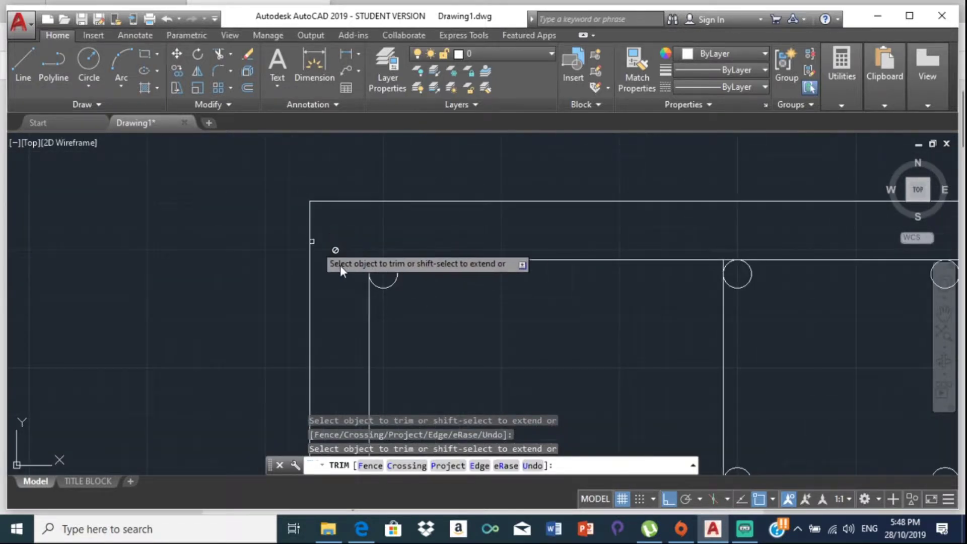
scroll(370, 258, up, 8)
click(399, 280)
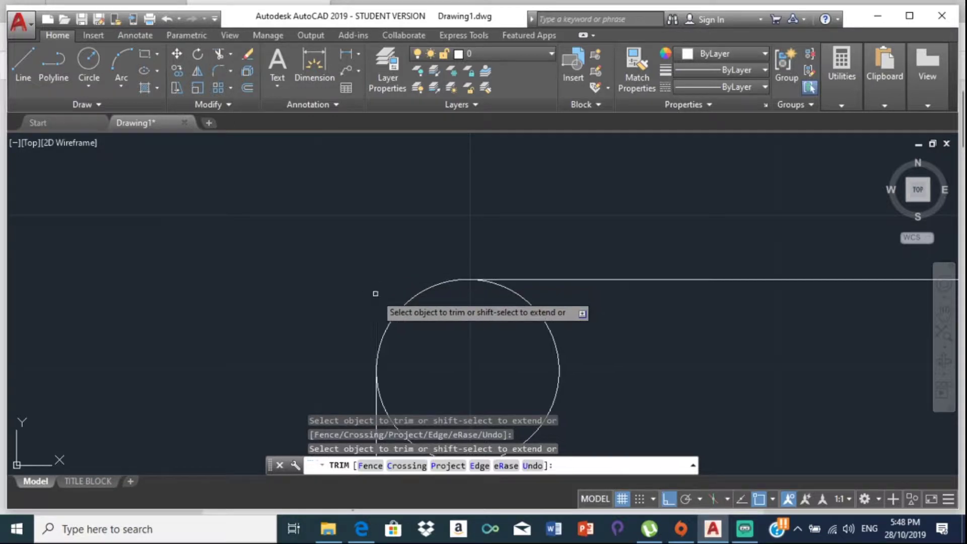
- Trim both stirrup line ends beyond the bar circle at the flange's lower left corner
scroll(375, 294, down, 2)
middle_drag(414, 295, 492, 248)
scroll(524, 348, up, 2)
scroll(482, 253, up, 8)
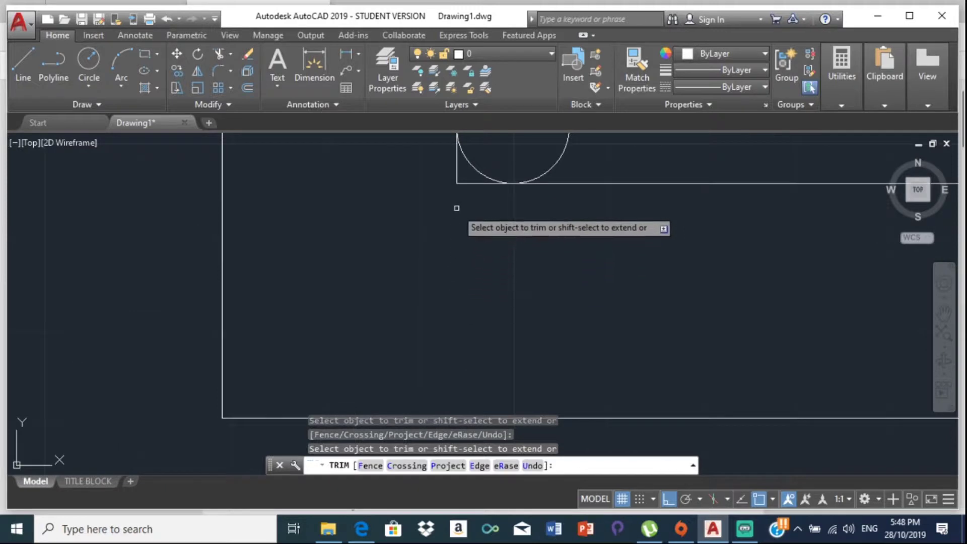
click(474, 177)
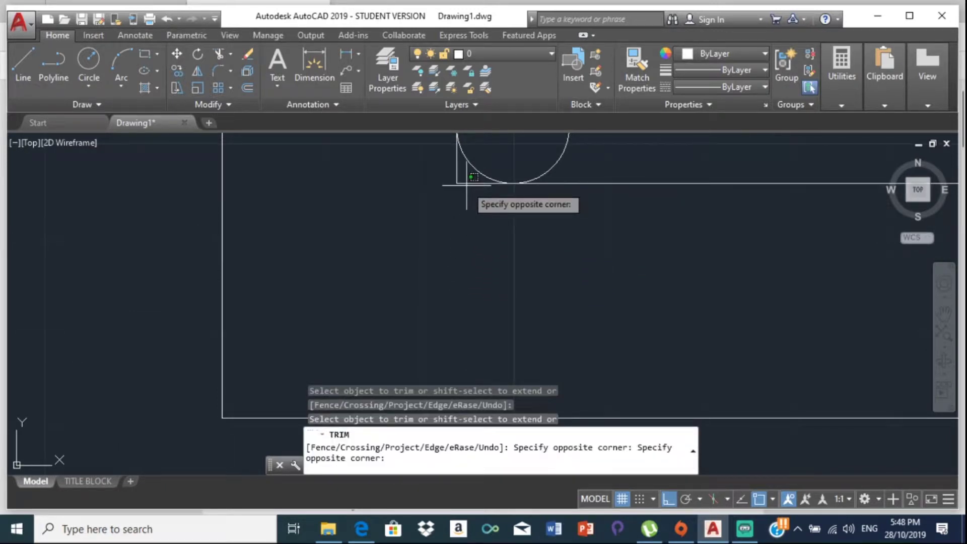
click(465, 183)
click(449, 165)
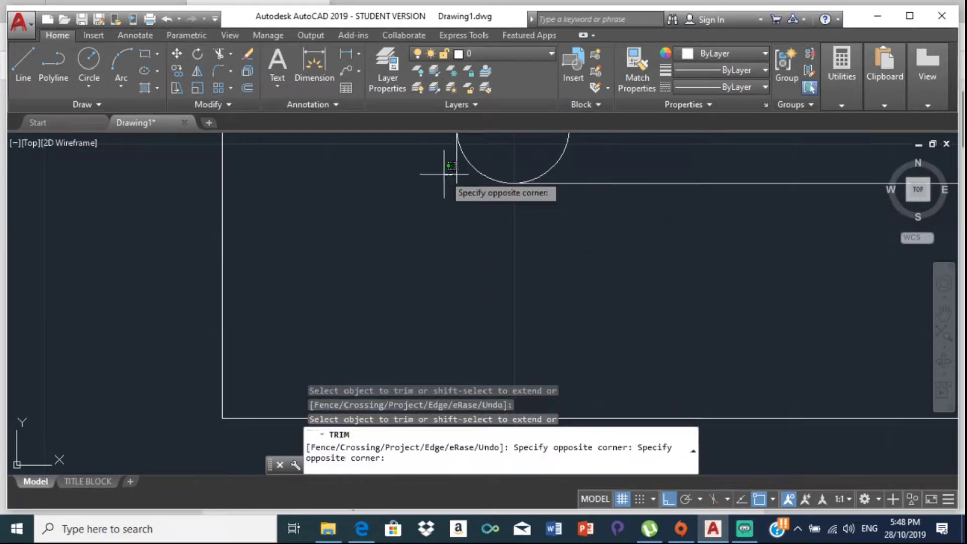
click(466, 179)
- Trim the stem stirrup's vertical lines between the two inner bar circles' tangent points and the flange's lower stirrup line
scroll(453, 218, down, 8)
middle_drag(496, 240, 445, 214)
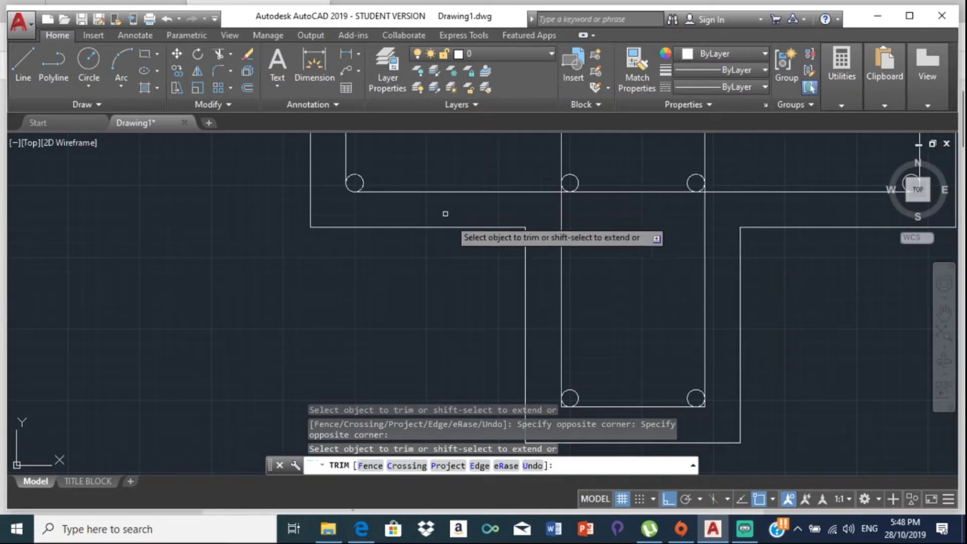
mouse_move(707, 263)
middle_down()
mouse_move(568, 162)
mouse_move(542, 309)
middle_up()
scroll(542, 309, up, 5)
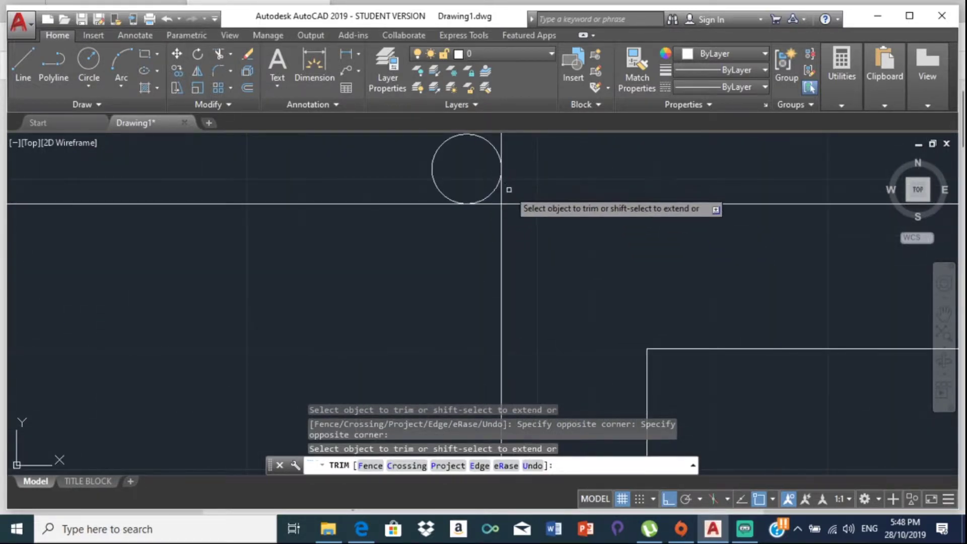
scroll(527, 281, down, 2)
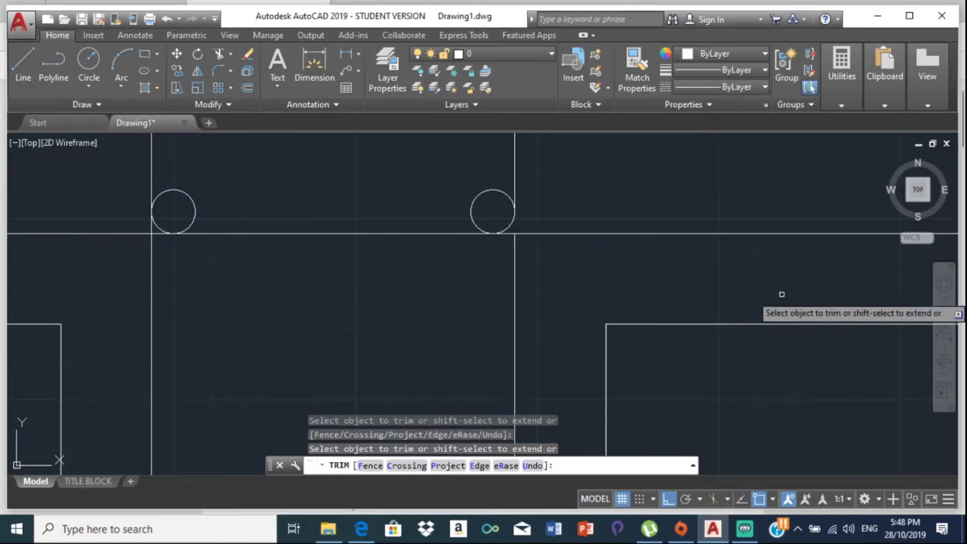
scroll(172, 217, down, 2)
middle_drag(172, 217, 462, 255)
scroll(465, 250, up, 2)
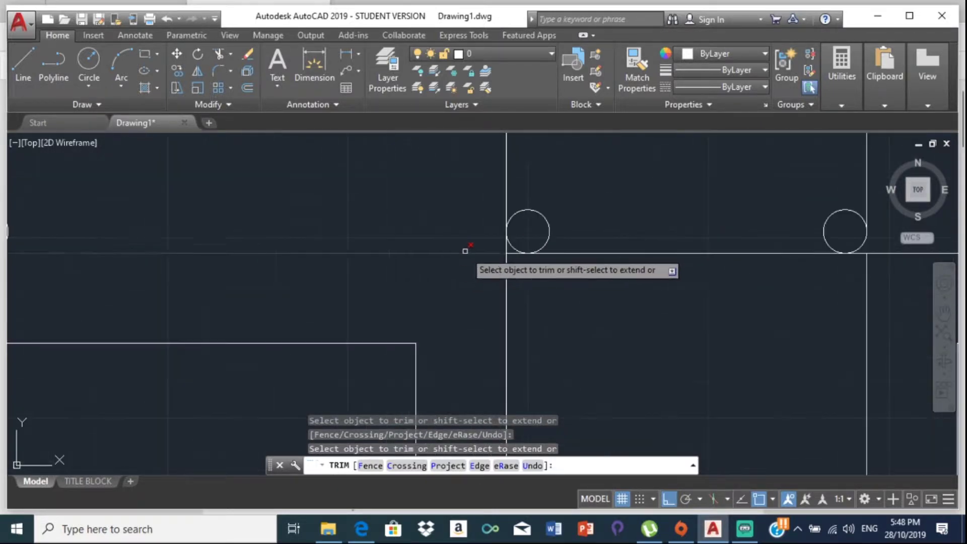
scroll(501, 250, up, 4)
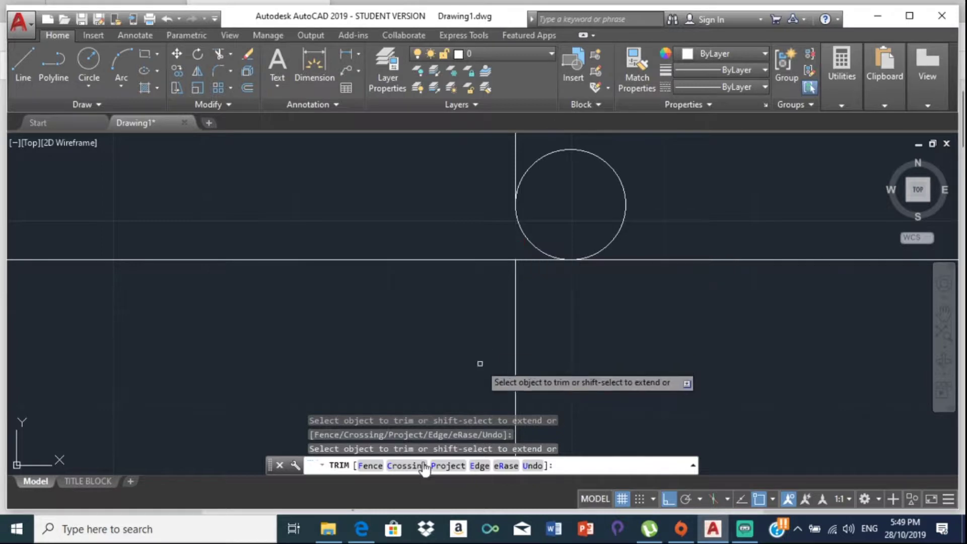
- Check the reference in Edge, end the trimming and stretch the stem's left stirrup line back down to the flange's lower stirrup line
click(359, 533)
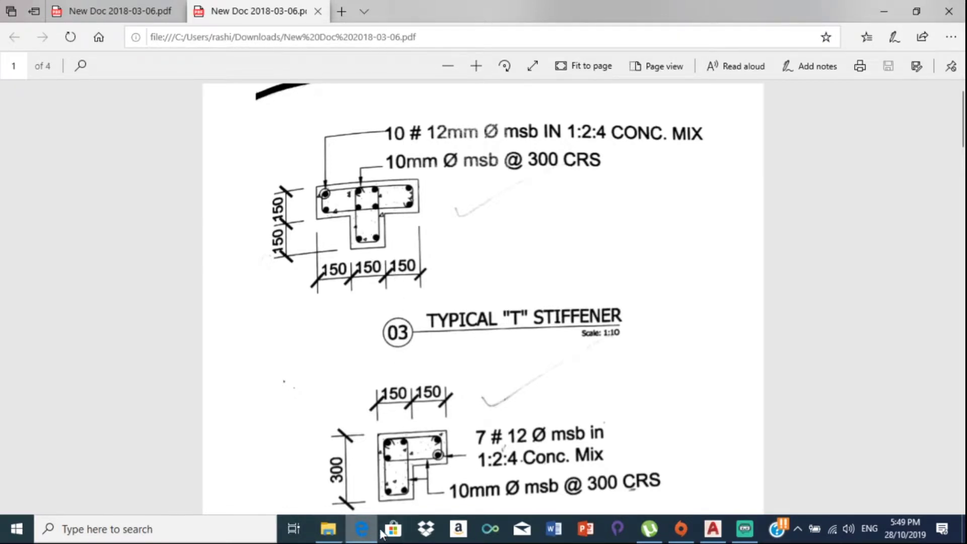
click(715, 534)
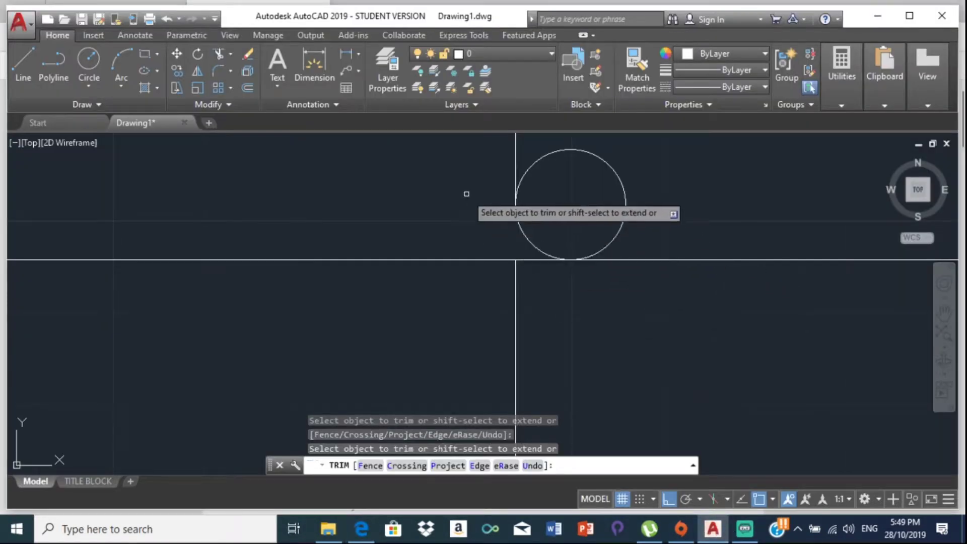
key(Escape)
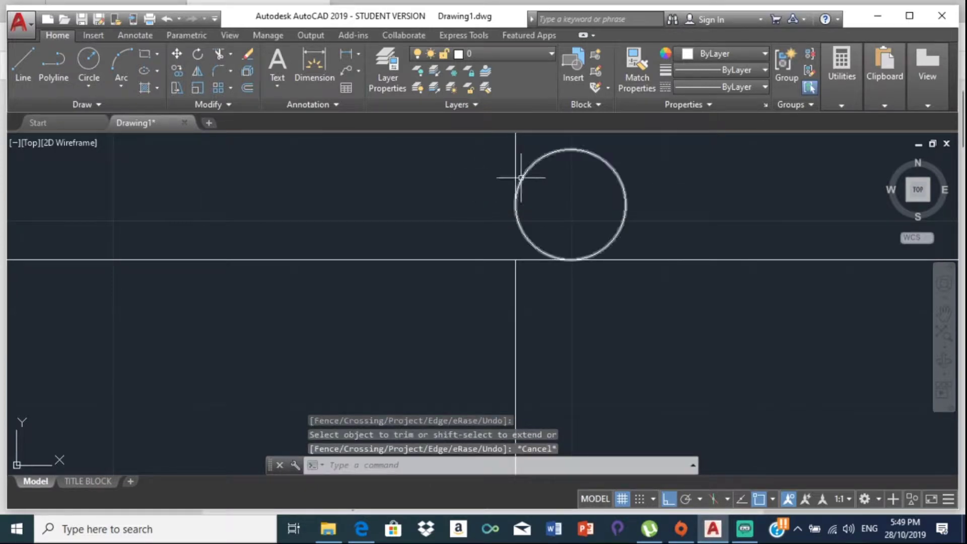
click(517, 202)
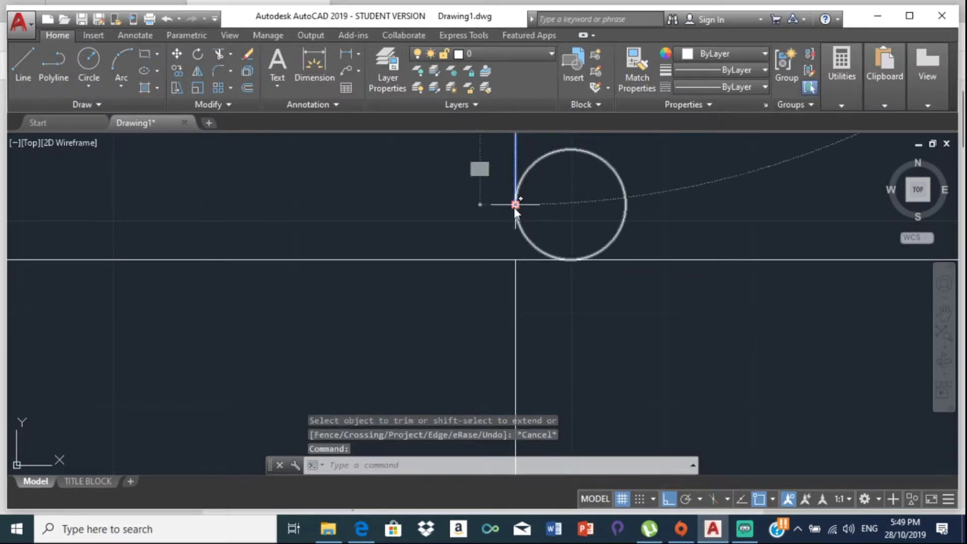
click(515, 204)
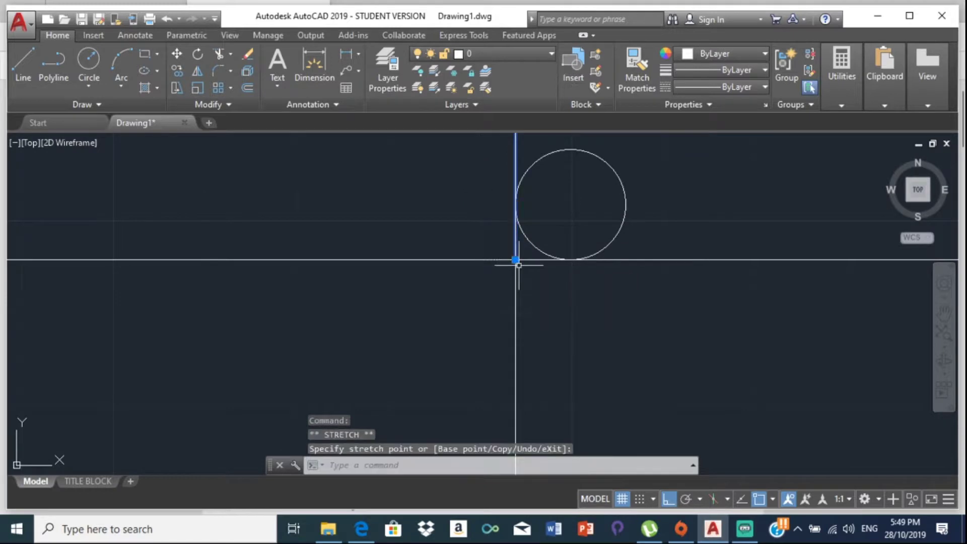
key(Escape)
scroll(727, 190, down, 6)
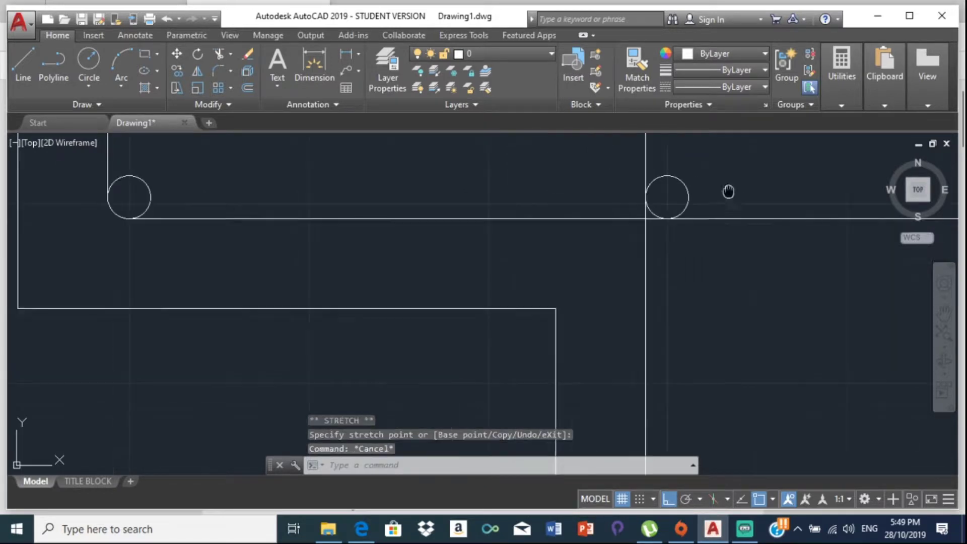
- Stretch the lower end of the stem's right stirrup line back down to the flange's lower stirrup line
scroll(805, 258, up, 2)
scroll(804, 258, up, 2)
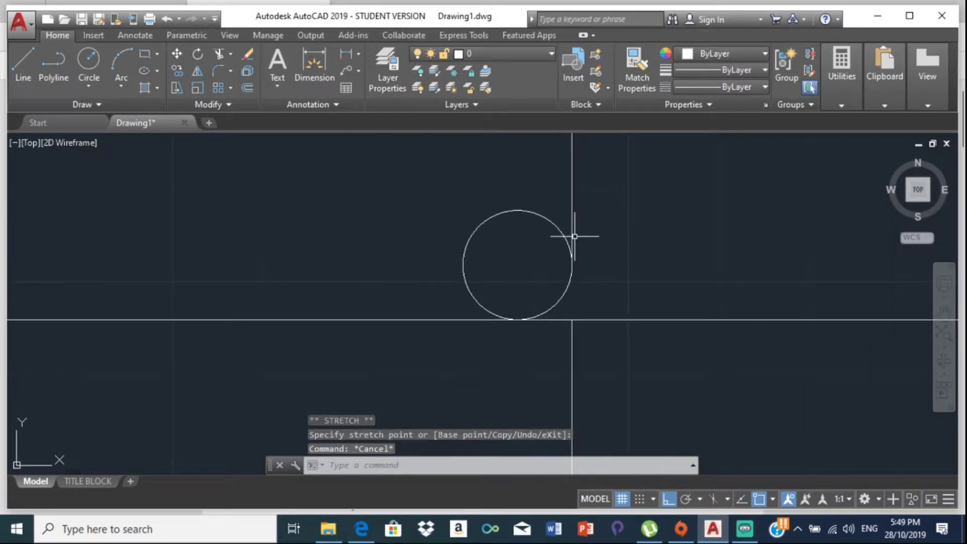
click(573, 231)
scroll(601, 276, down, 4)
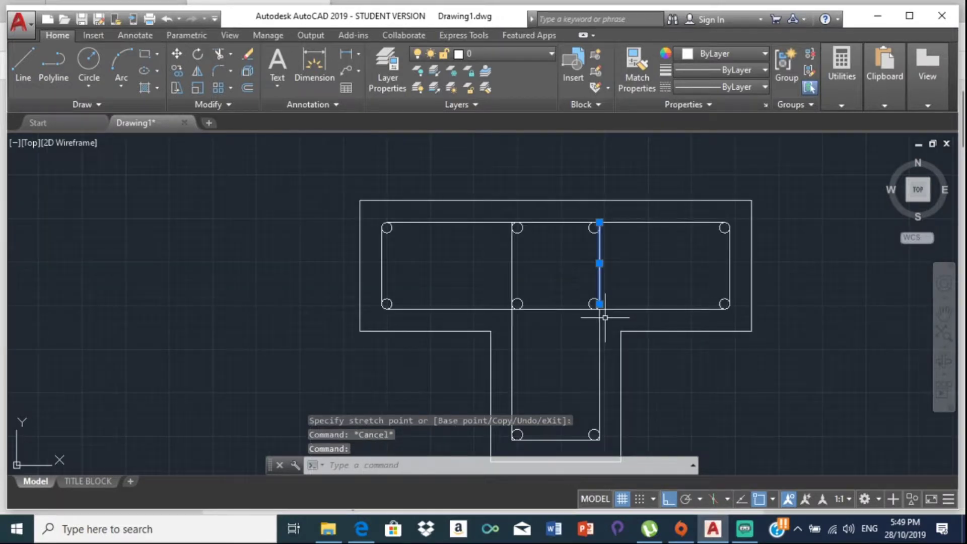
scroll(611, 303, up, 4)
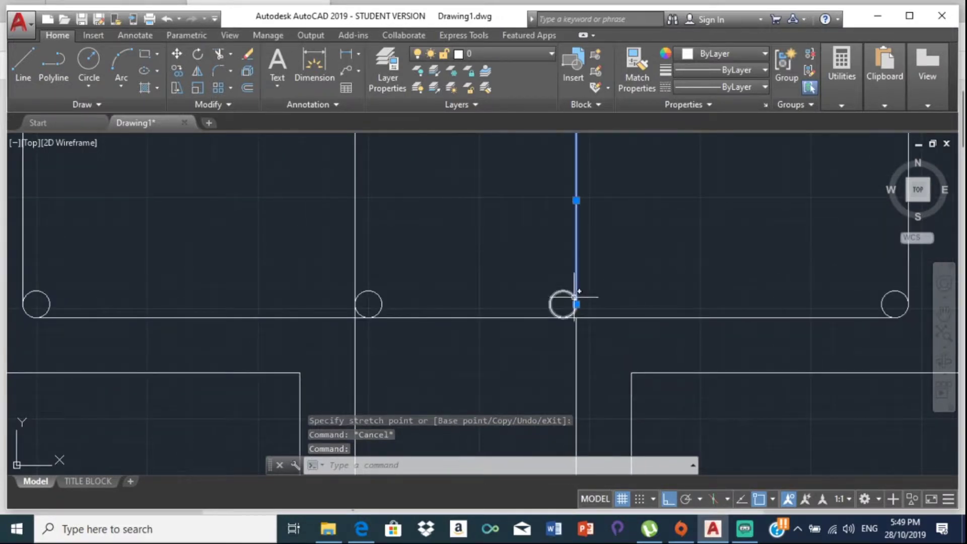
scroll(578, 311, up, 4)
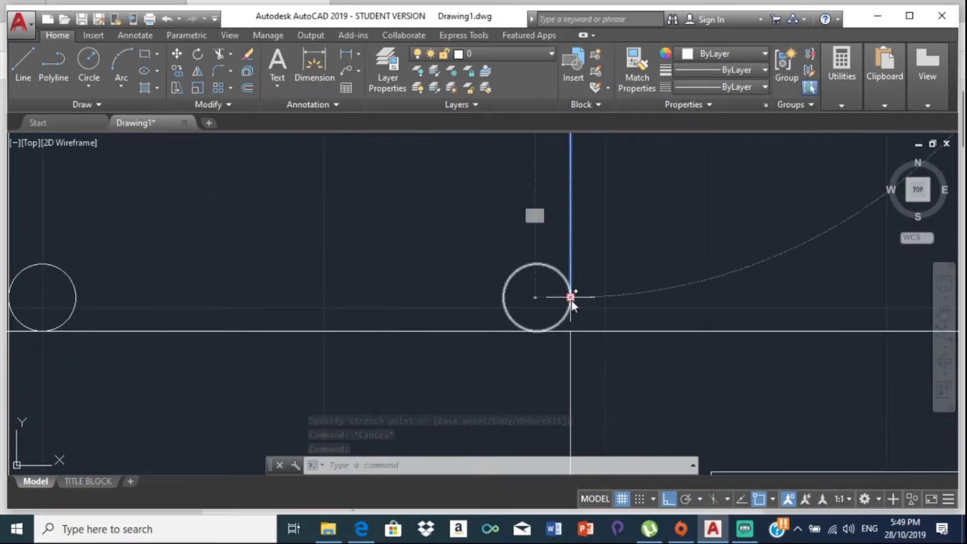
click(571, 298)
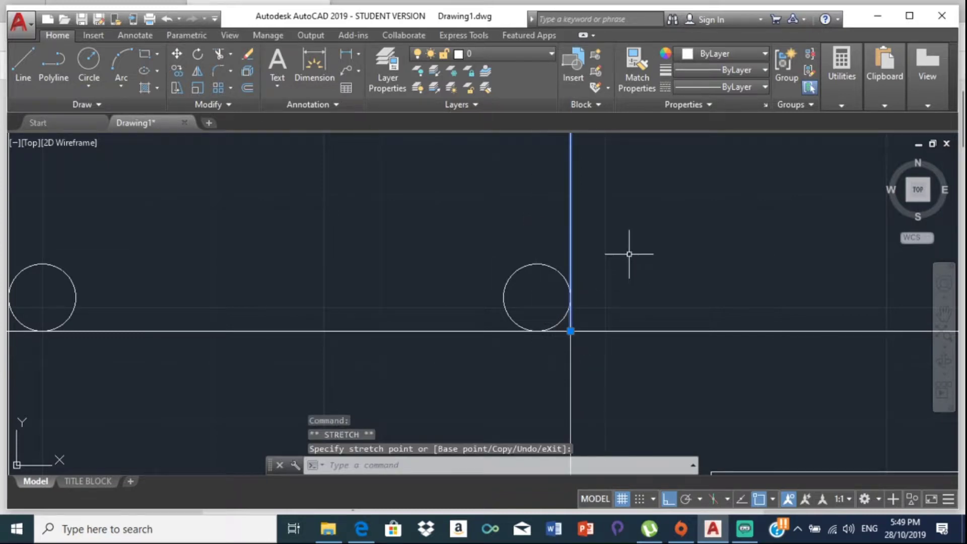
key(Escape)
scroll(635, 246, down, 8)
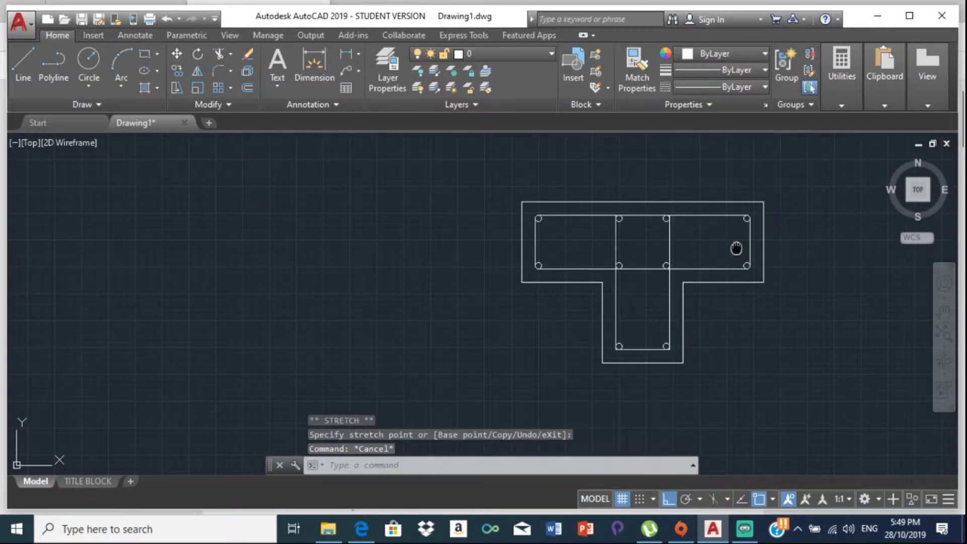
- Trim the upper ends of both stem stirrup lines beyond the inner bar circles at the flange's upper line, using all objects as cutting edges
middle_drag(736, 248, 680, 280)
scroll(635, 279, up, 6)
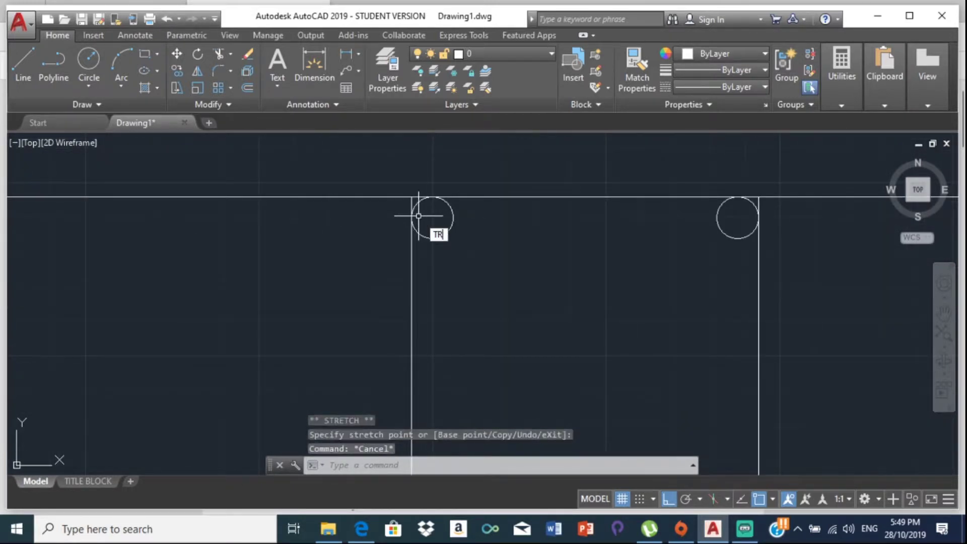
key(Return)
key(Return)
scroll(408, 212, up, 4)
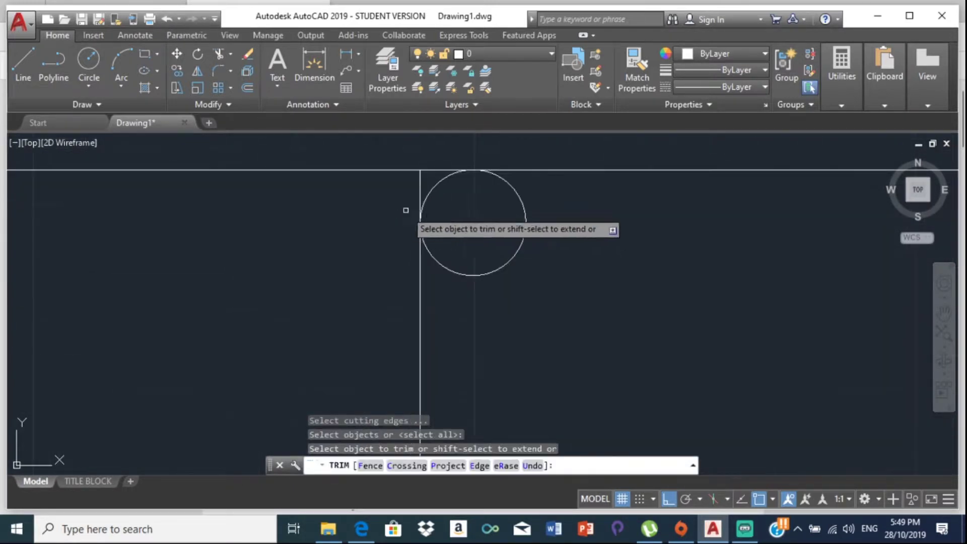
click(418, 182)
scroll(554, 252, down, 3)
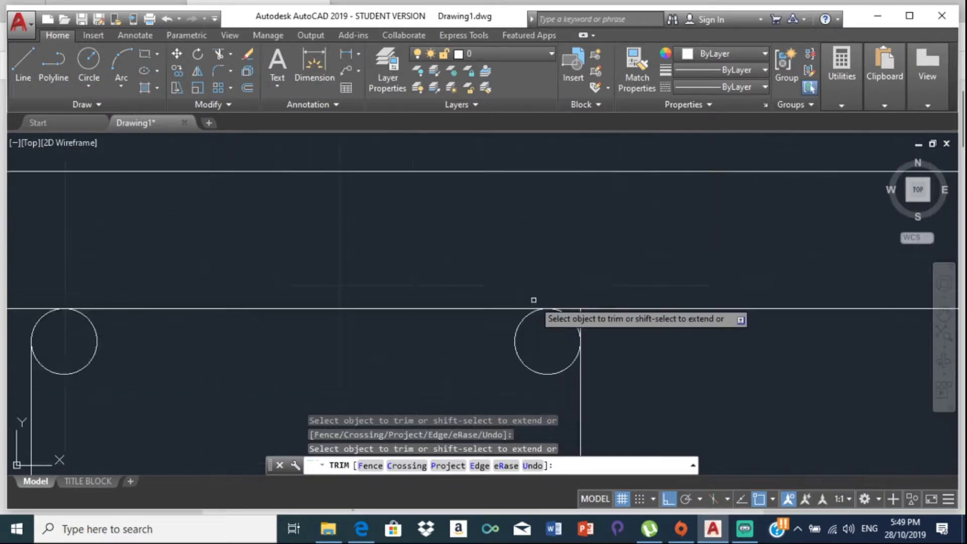
scroll(533, 299, up, 2)
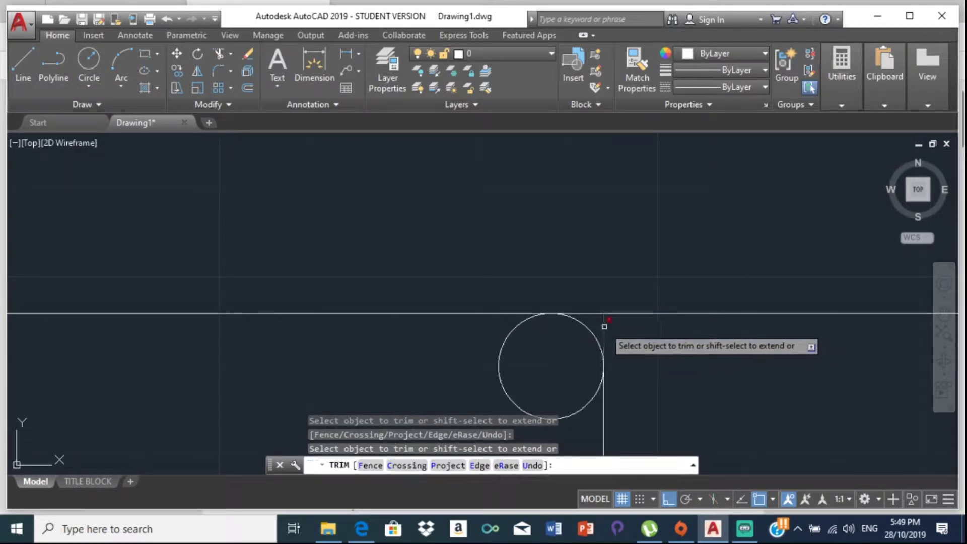
scroll(619, 328, down, 7)
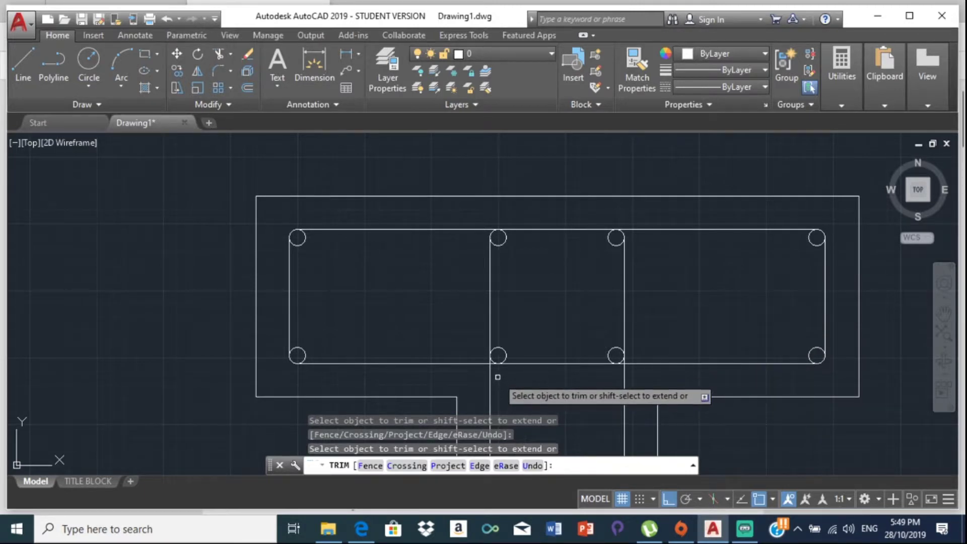
- Trim both stem stirrup lines between the inner bar circles' tangent points and the flange's lower stirrup line
scroll(497, 379, up, 2)
scroll(498, 377, up, 5)
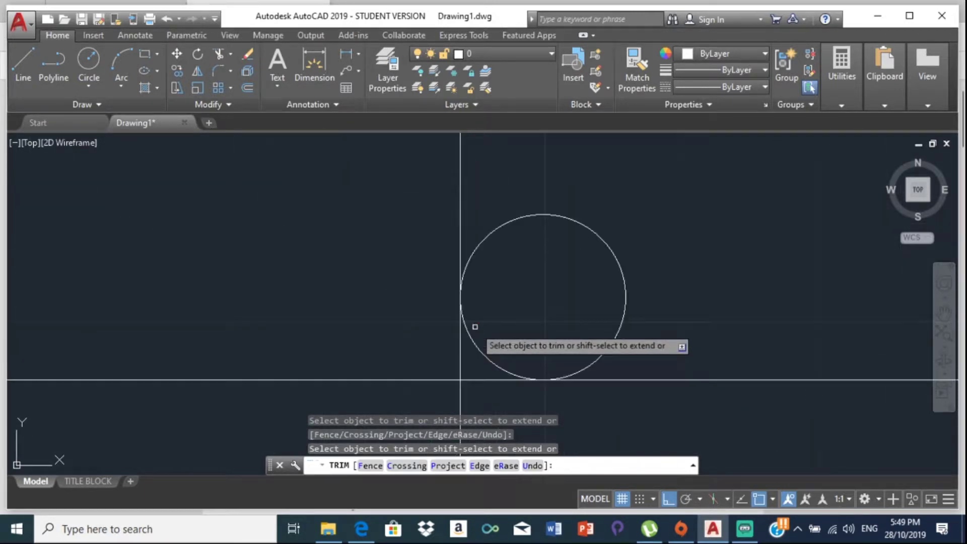
click(462, 333)
scroll(713, 253, down, 6)
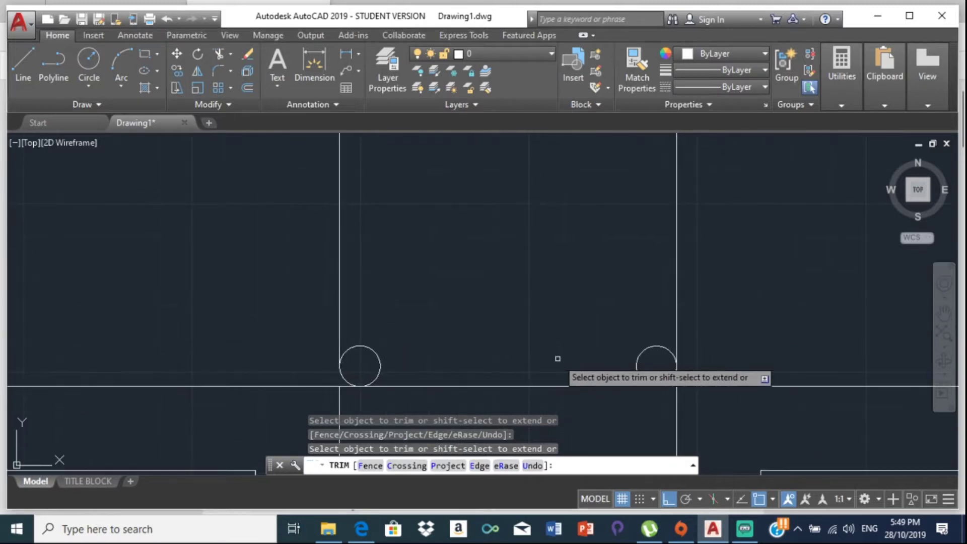
scroll(698, 377, up, 1)
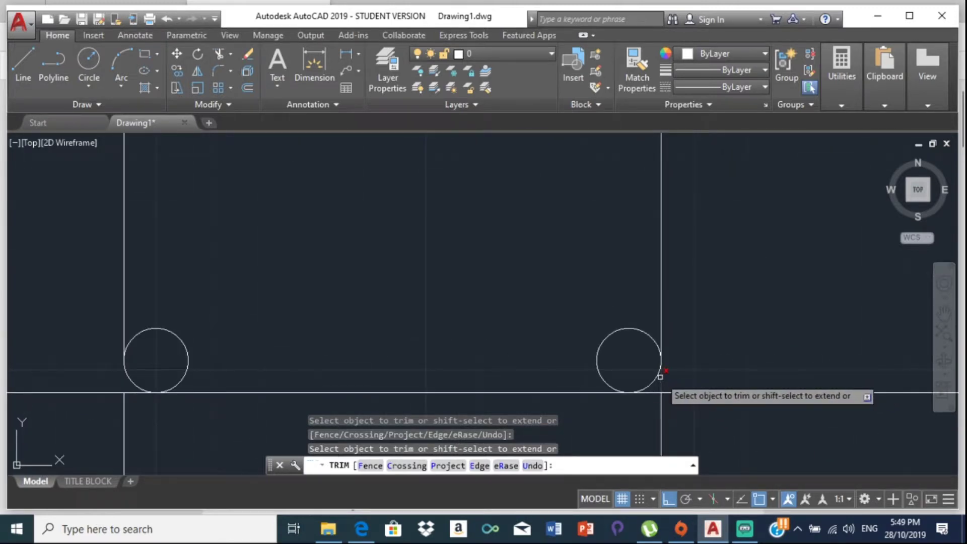
scroll(661, 381, down, 4)
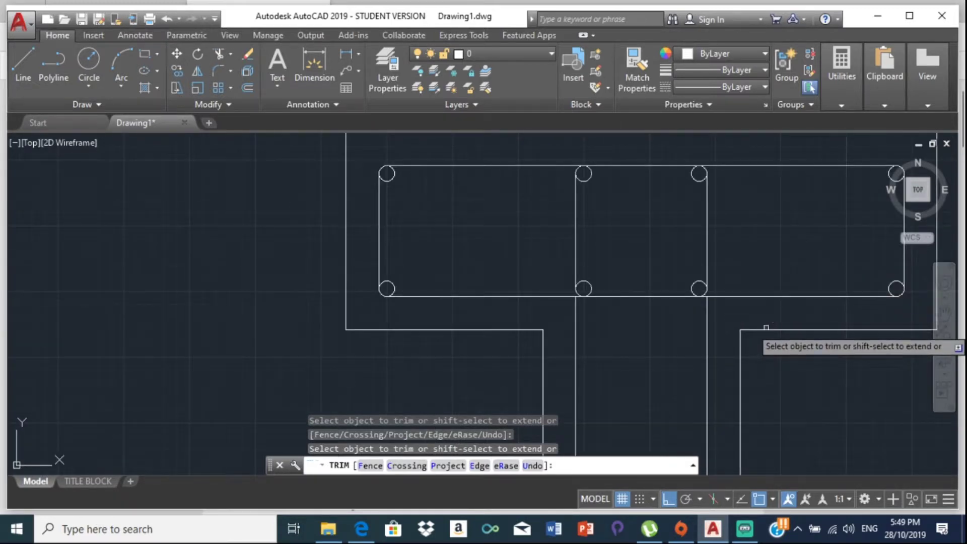
scroll(782, 285, down, 2)
scroll(782, 285, down, 1)
scroll(799, 282, up, 1)
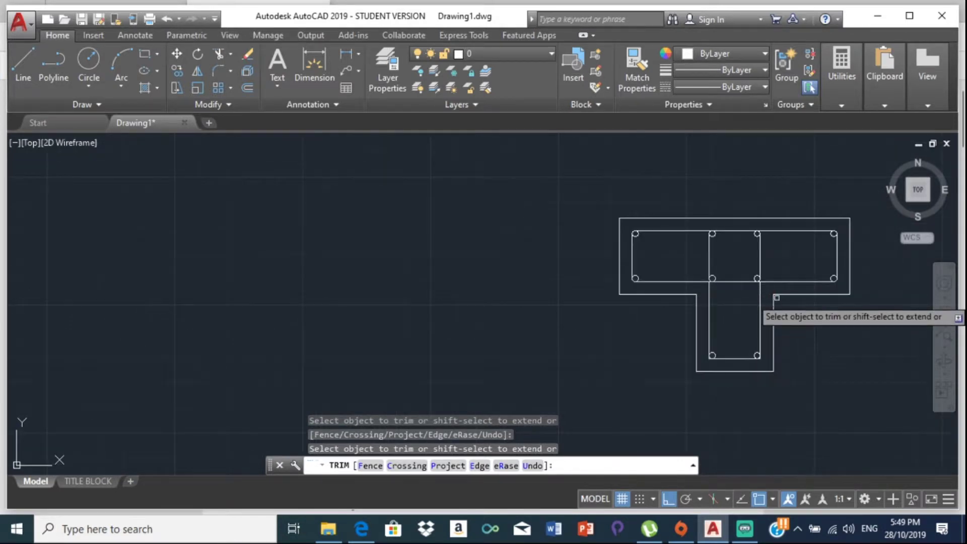
scroll(771, 279, up, 1)
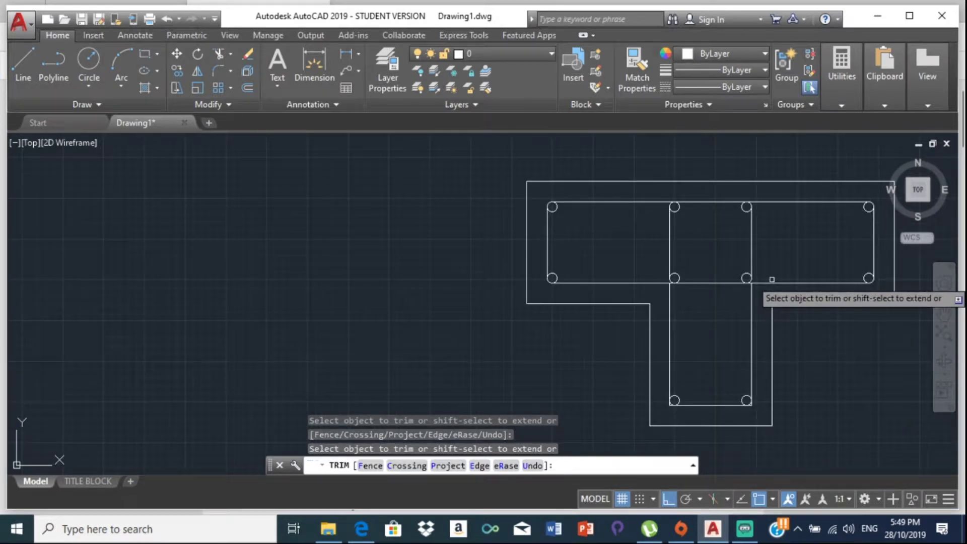
- End the trimming, inspect the stem's stirrup lines at the flange and compare them with the "T" stiffener detail in Edge
scroll(760, 289, up, 5)
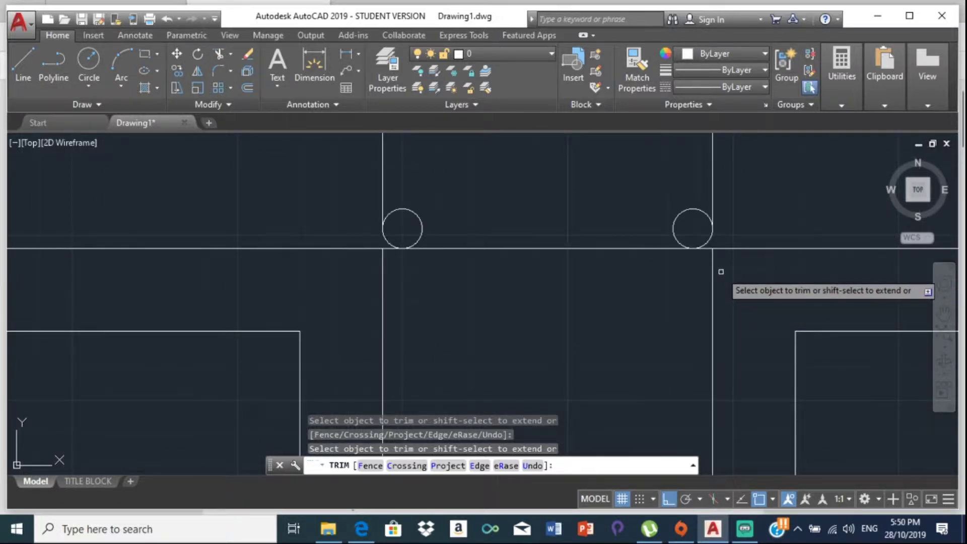
scroll(722, 266, down, 3)
scroll(636, 189, down, 3)
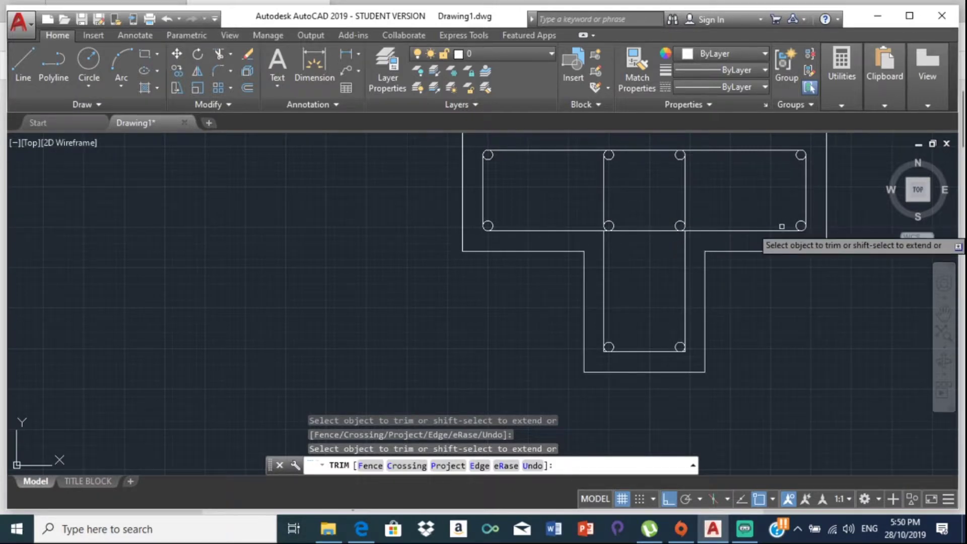
scroll(748, 221, down, 2)
middle_drag(748, 221, 718, 308)
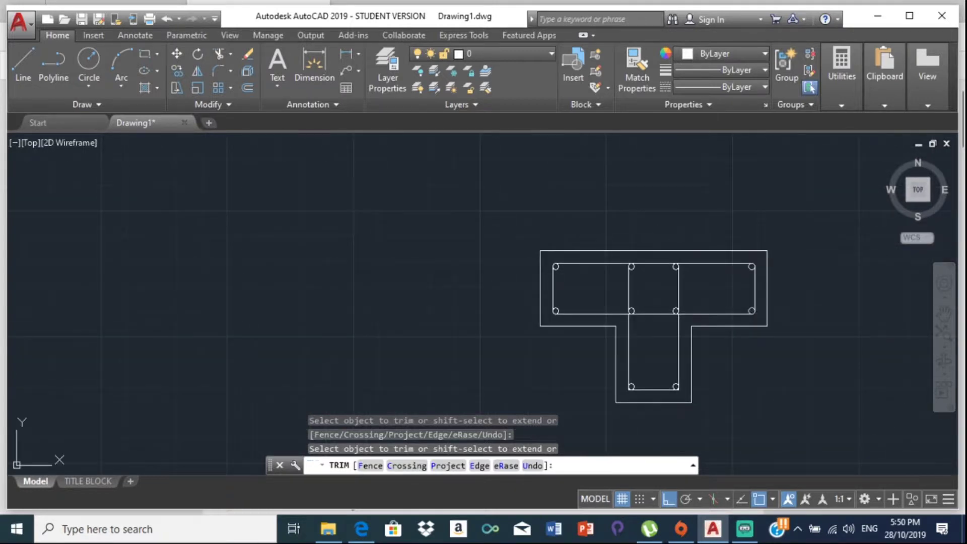
key(Escape)
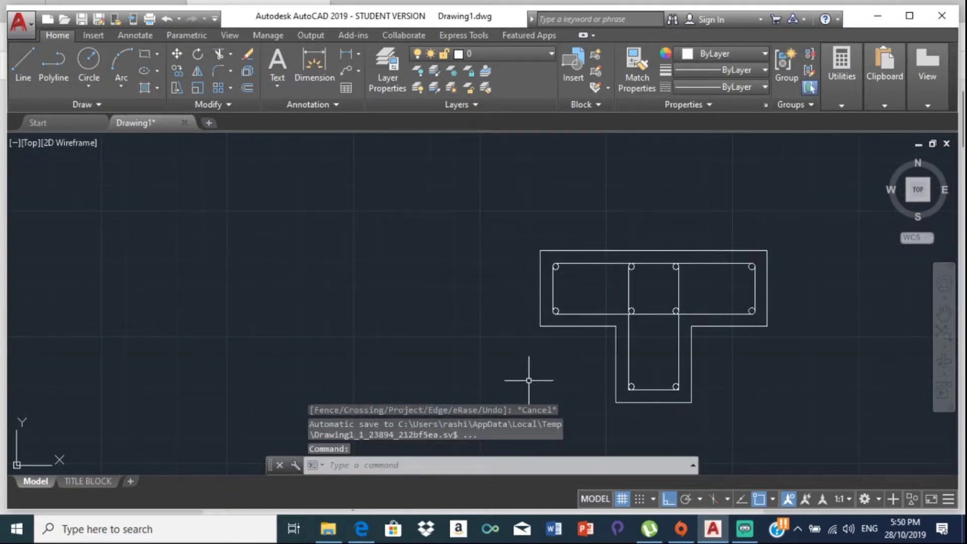
click(363, 530)
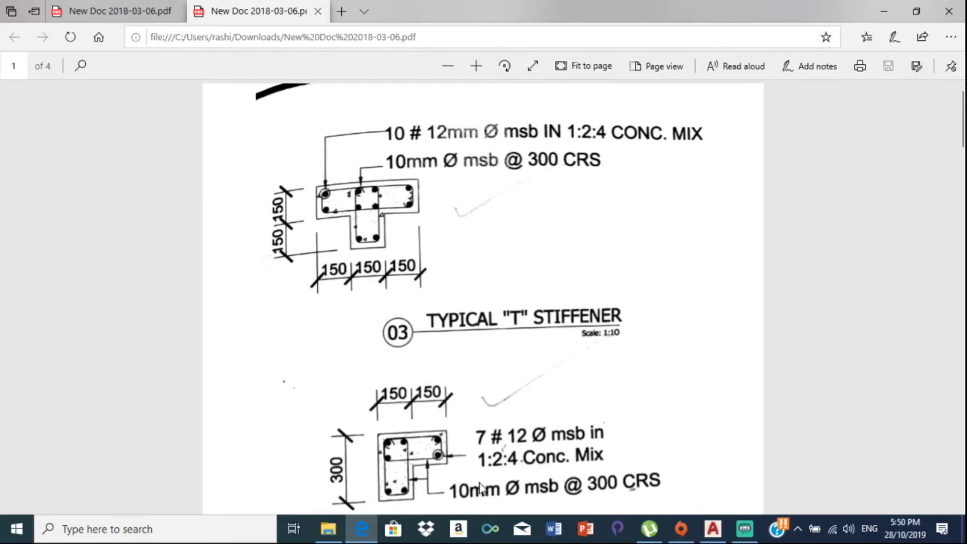
click(718, 540)
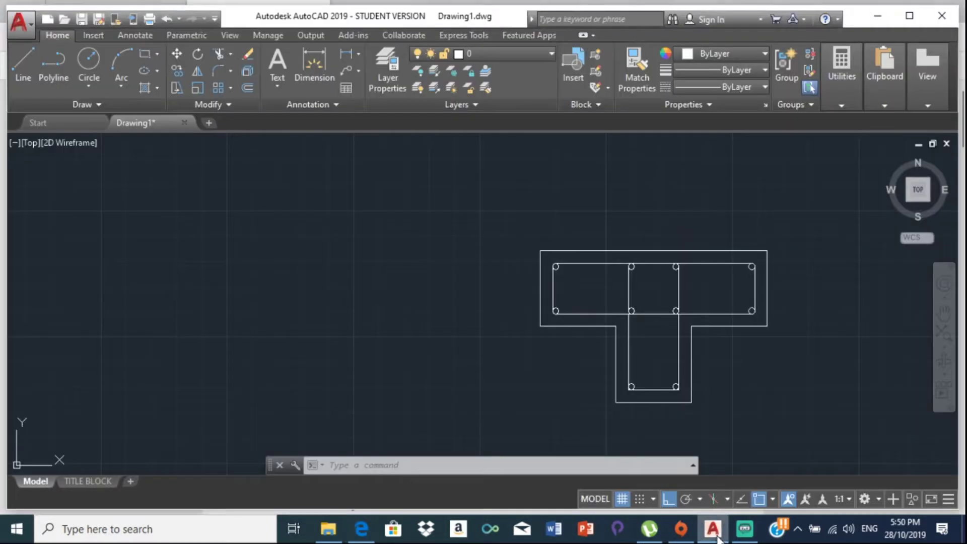
- Draw a line closing the gap in the stem's right stirrup line, ending at the flange's lower stirrup line
scroll(674, 248, up, 8)
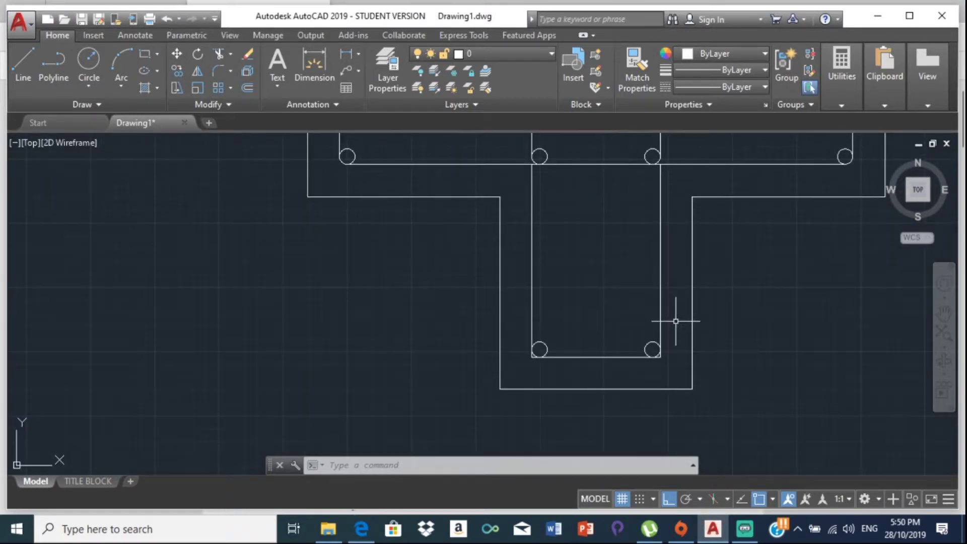
click(43, 69)
mouse_move(656, 310)
middle_down()
mouse_move(623, 243)
mouse_move(563, 319)
middle_up()
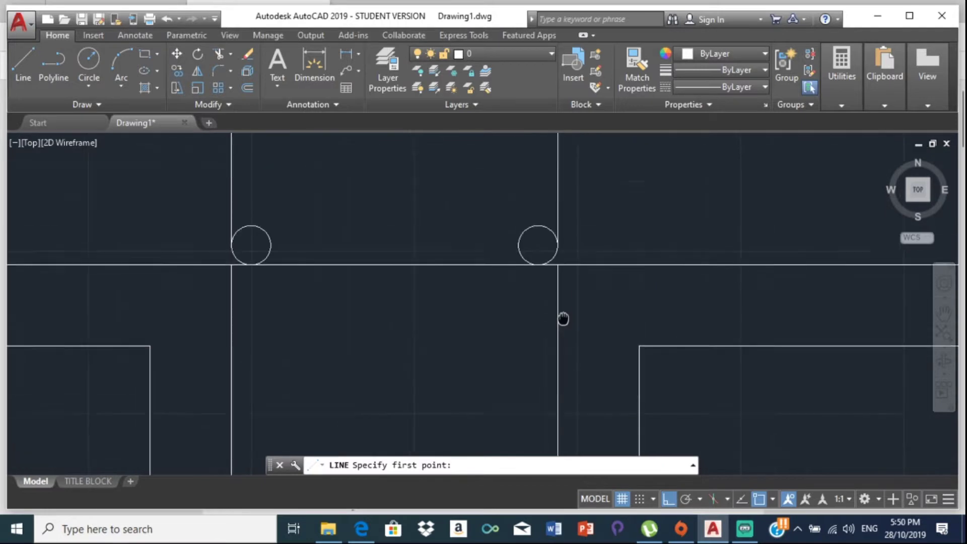
scroll(574, 272, up, 3)
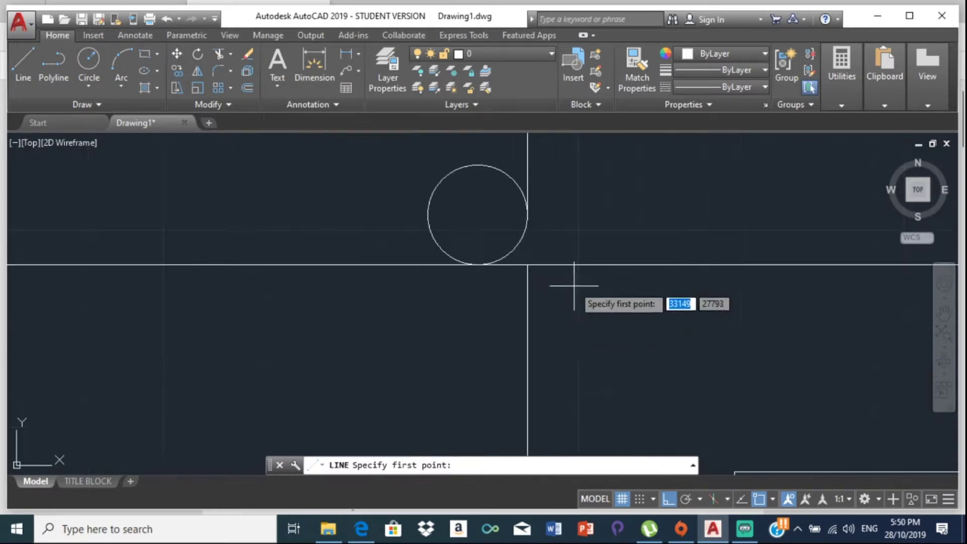
click(528, 264)
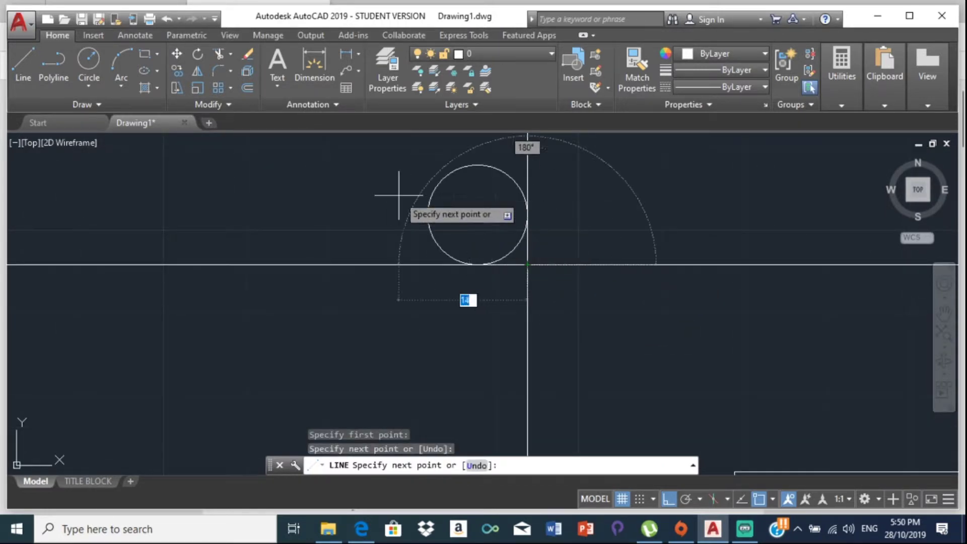
key(Escape)
scroll(660, 326, down, 3)
middle_drag(660, 326, 721, 340)
- Draw a line from the left inner bar circle's left quadrant down to the flange's lower stirrup line
key(Return)
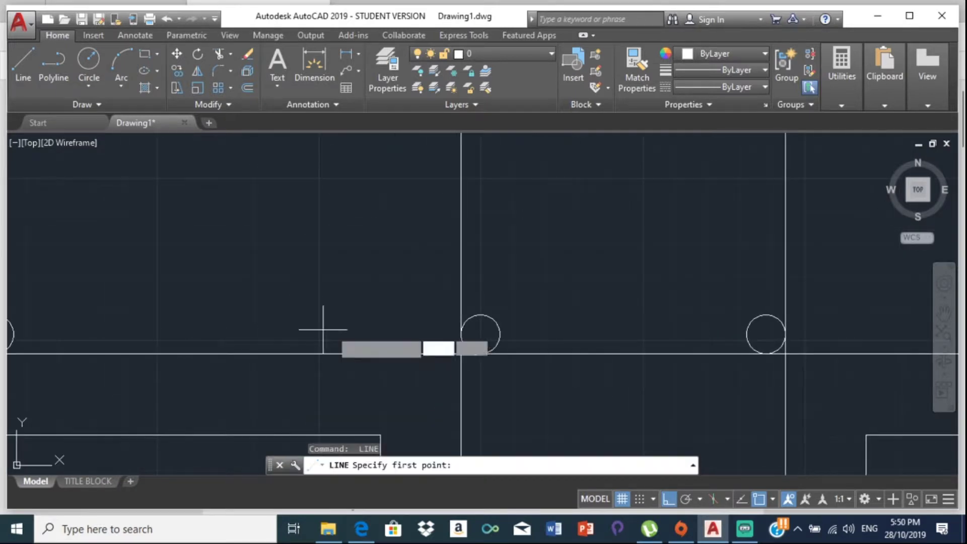
scroll(423, 325, up, 4)
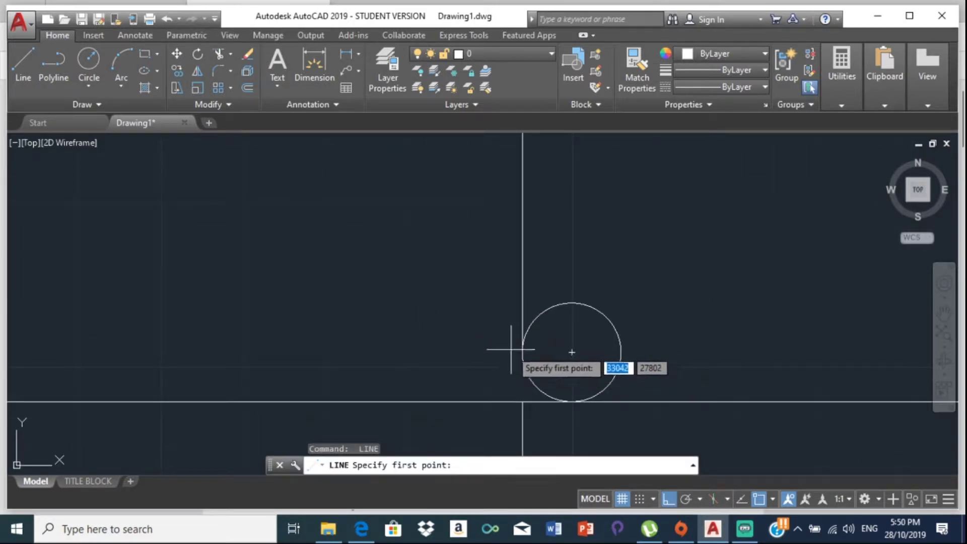
click(523, 352)
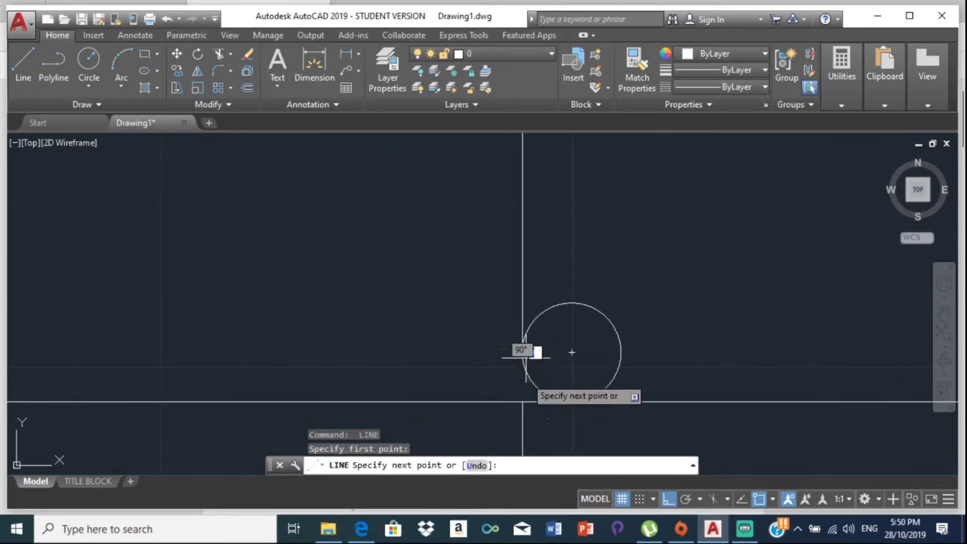
click(523, 401)
key(Escape)
scroll(579, 337, down, 3)
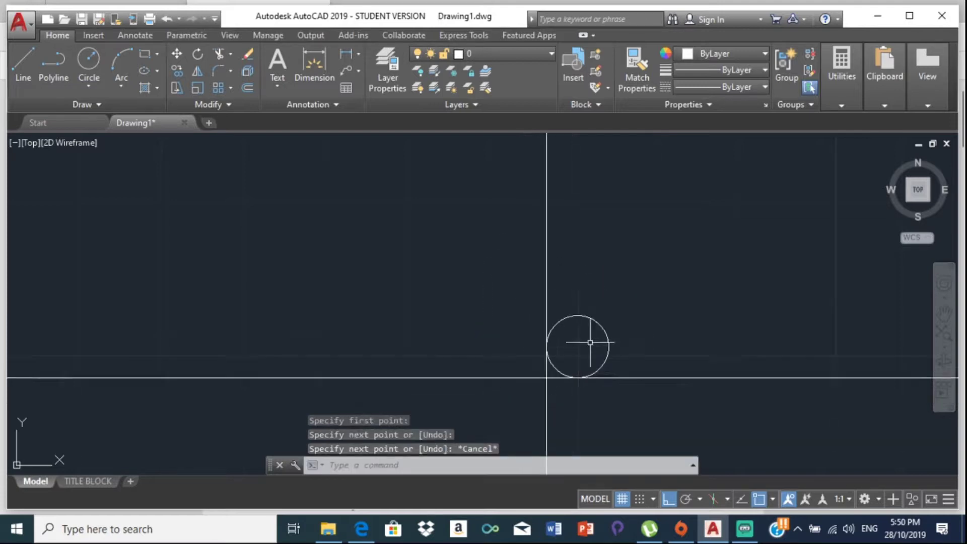
- Trim the stem stirrup's square lower-left corner back to the bar circle, using all objects as cutting edges
middle_drag(580, 340, 524, 161)
scroll(615, 270, down, 5)
middle_drag(615, 270, 579, 200)
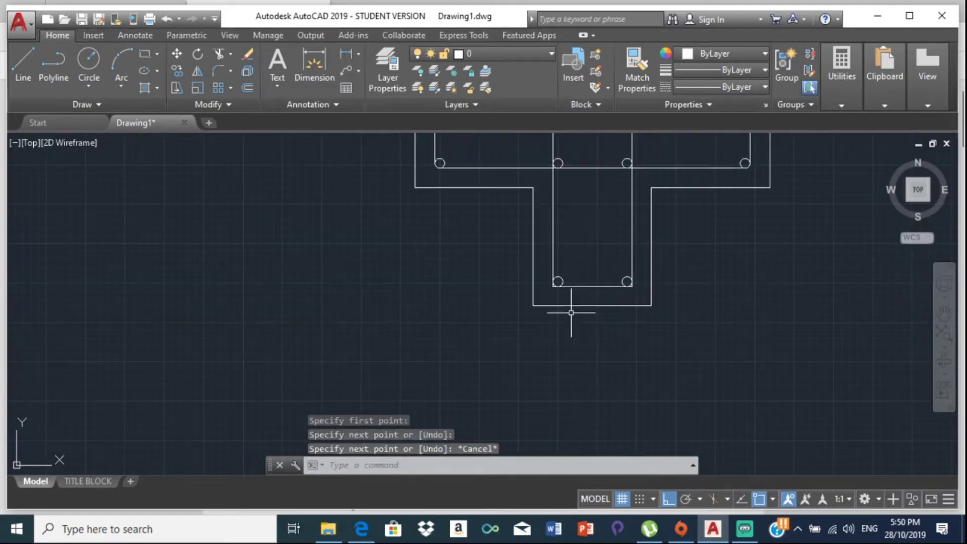
scroll(568, 320, up, 8)
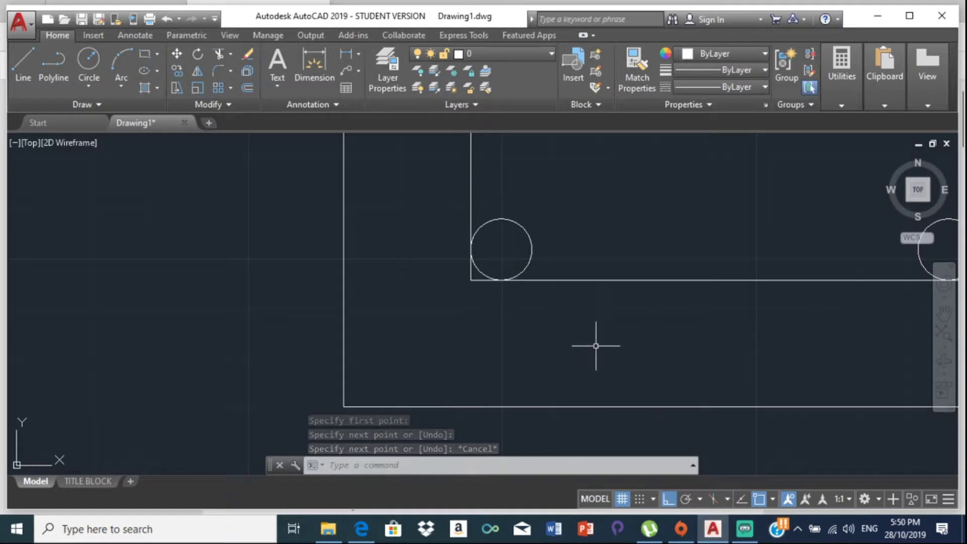
text(tr)
key(Return)
key(Return)
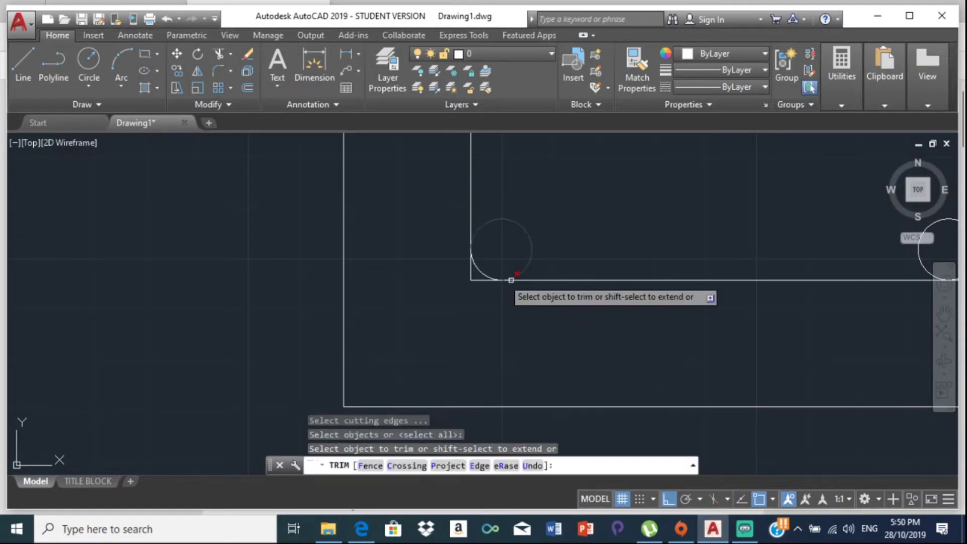
scroll(459, 269, up, 4)
click(453, 261)
click(470, 276)
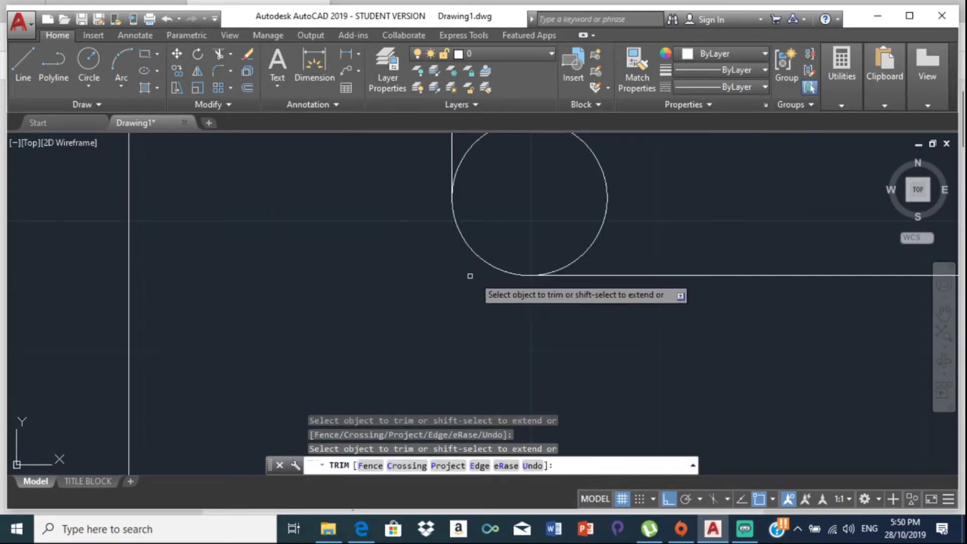
- Trim the stem stirrup's square lower-right corner back to the bar circle and end the trimming
scroll(504, 262, down, 8)
scroll(320, 253, up, 4)
middle_drag(320, 252, 521, 291)
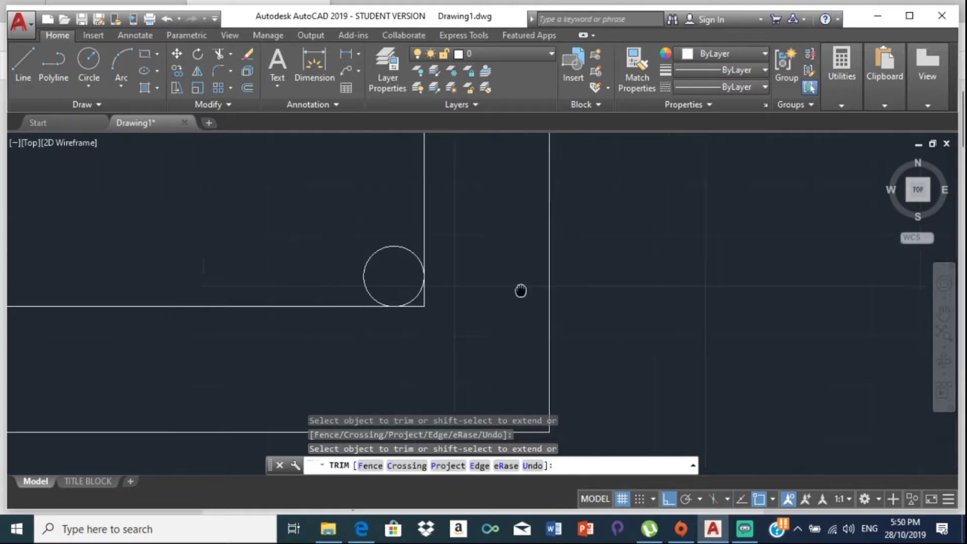
scroll(453, 302, up, 2)
click(452, 308)
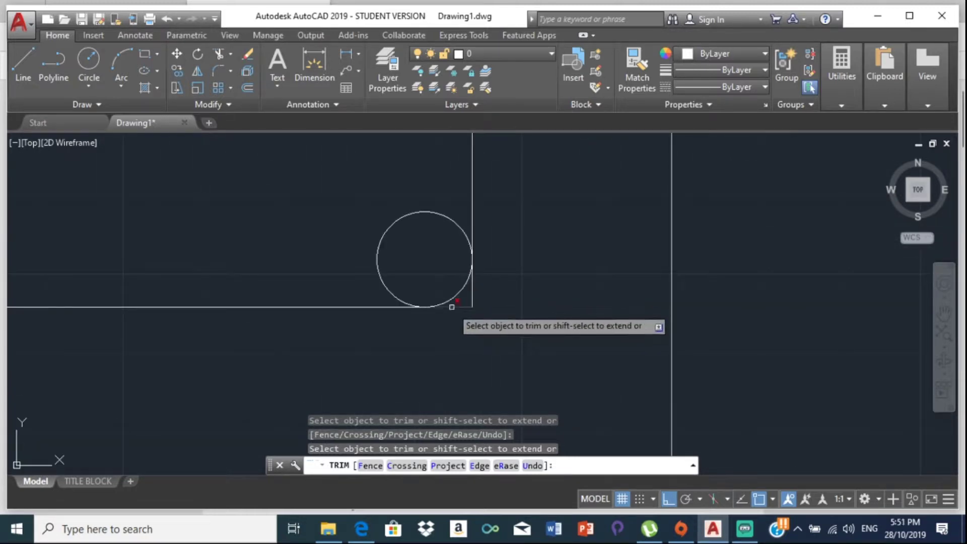
click(474, 295)
scroll(473, 292, down, 5)
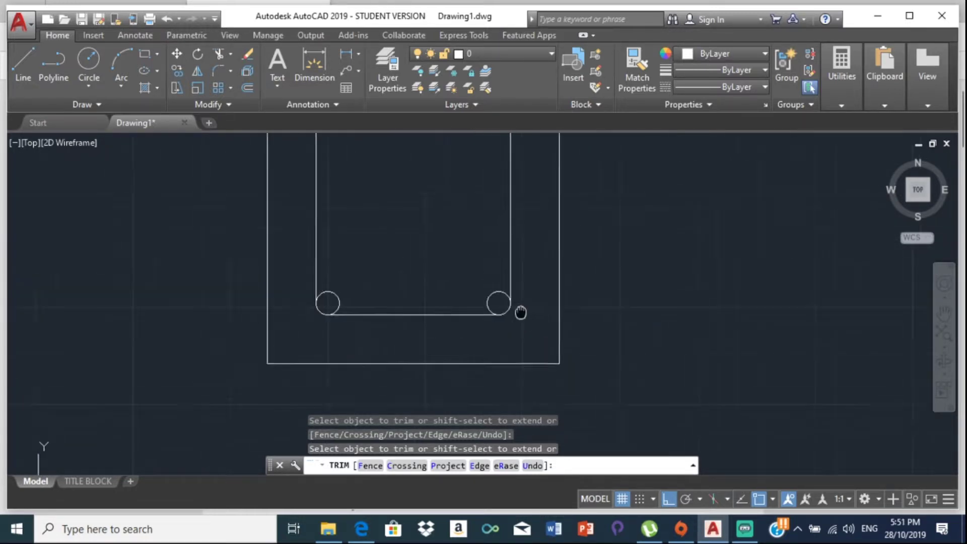
scroll(520, 311, up, 2)
key(Escape)
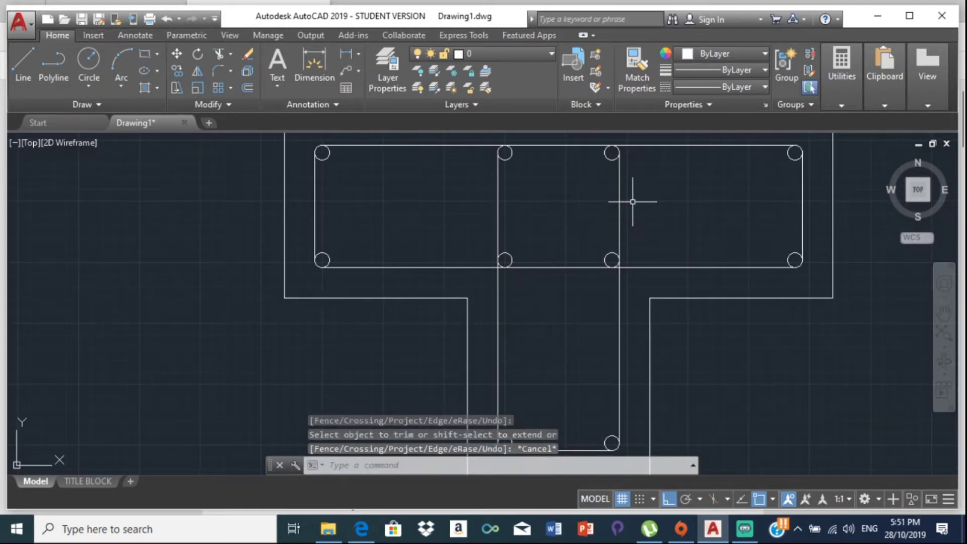
- Check the reference in Edge and, with Ortho off, draw a short spline hook sloping inward from the upper right of the flange's upper-left bar circle
scroll(651, 170, down, 3)
middle_drag(654, 168, 730, 217)
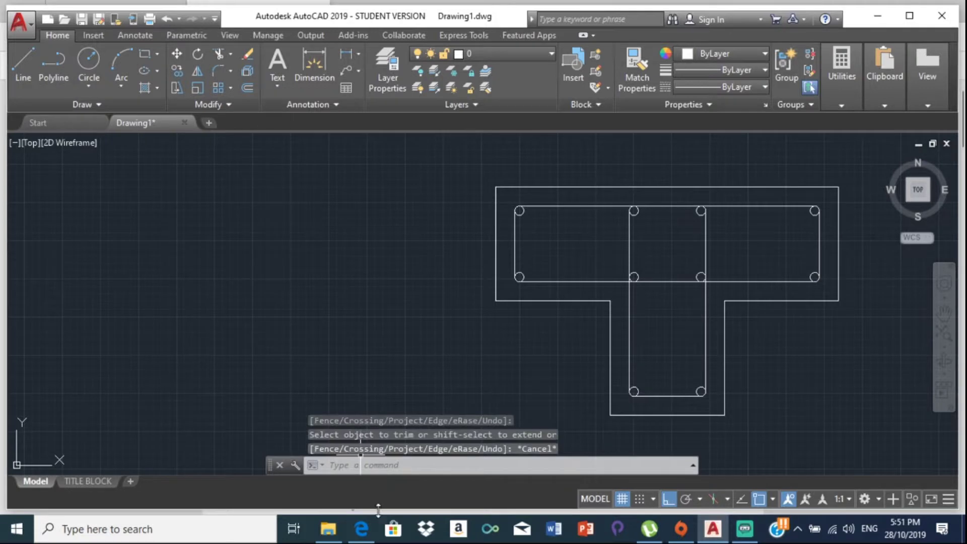
click(367, 536)
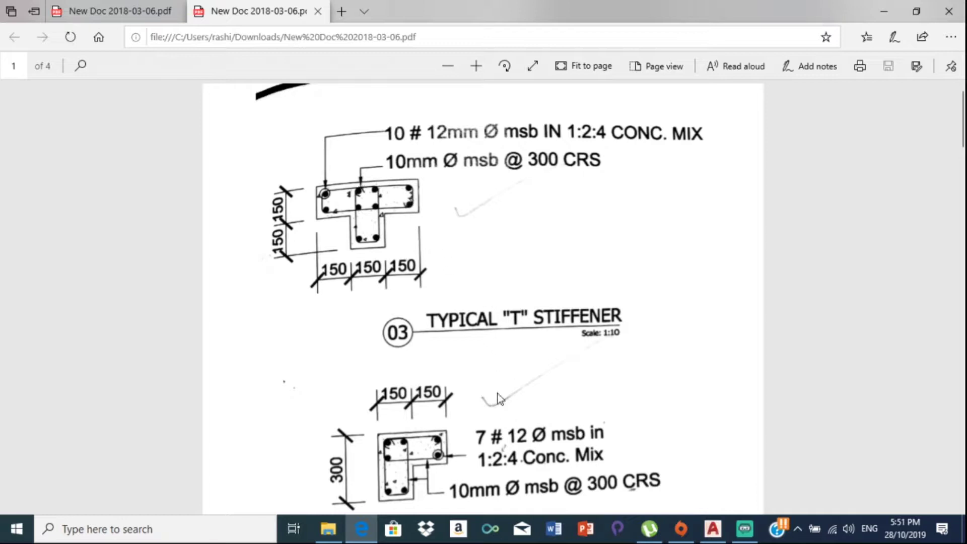
click(720, 536)
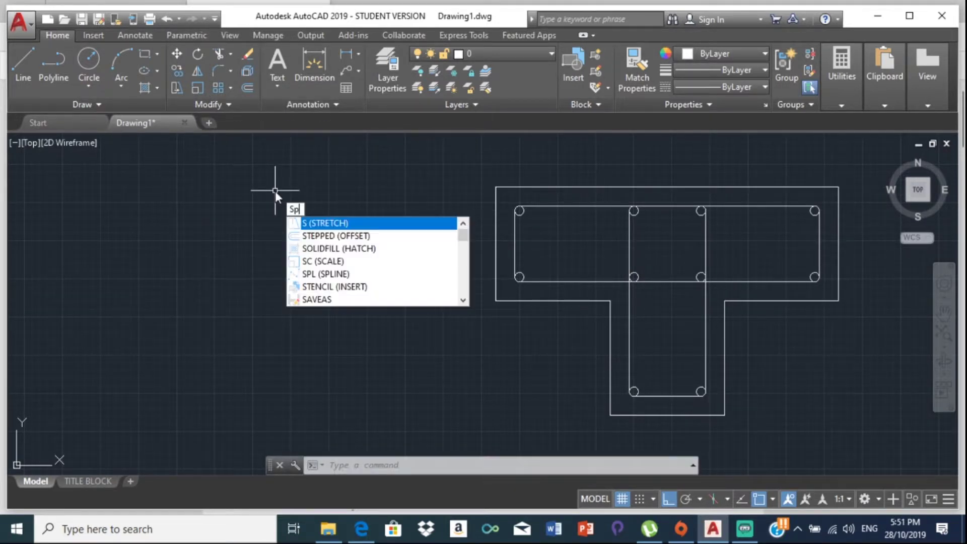
text(pl)
click(386, 223)
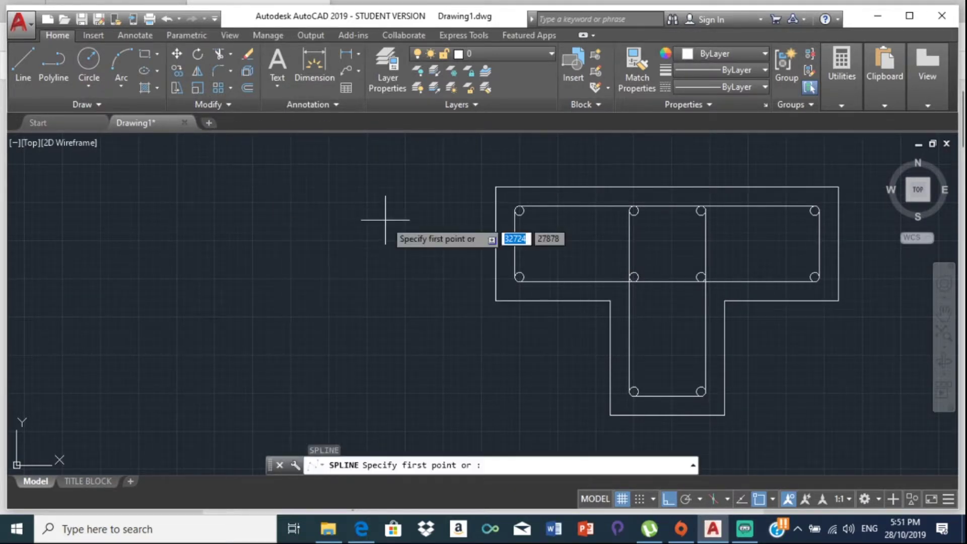
scroll(510, 206, up, 4)
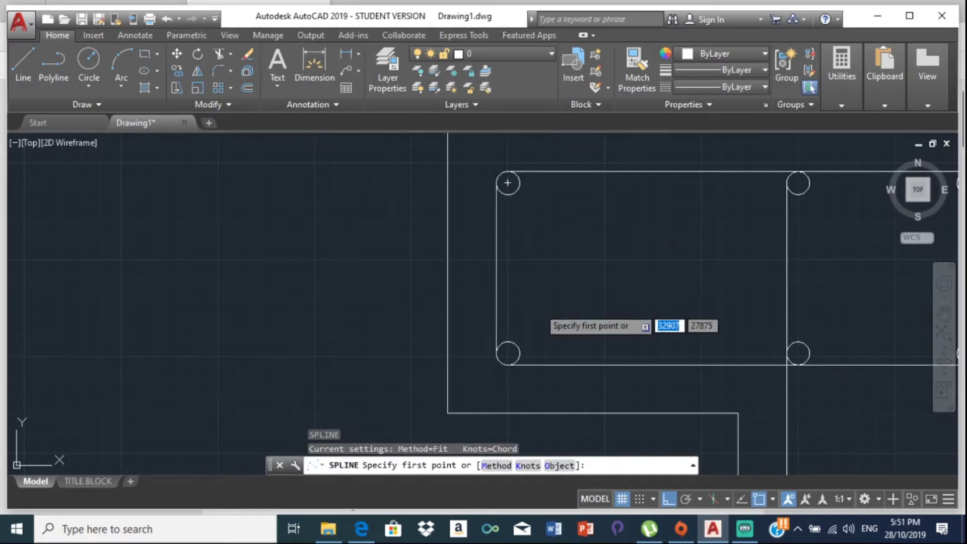
click(774, 499)
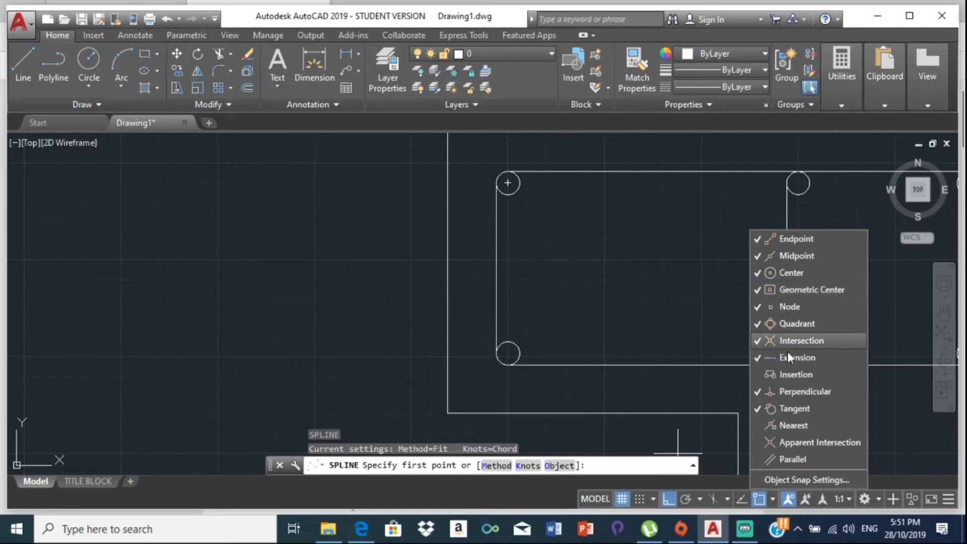
click(770, 408)
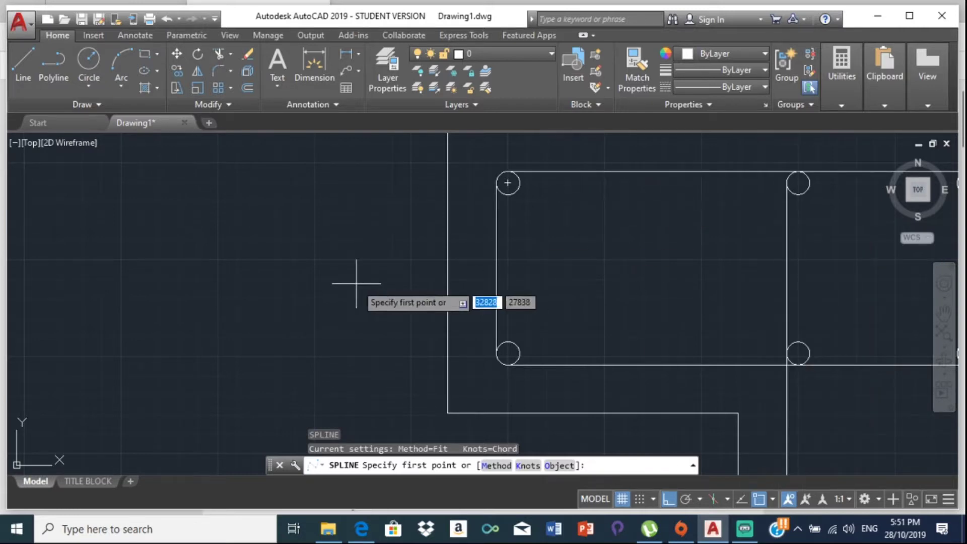
scroll(506, 185, up, 4)
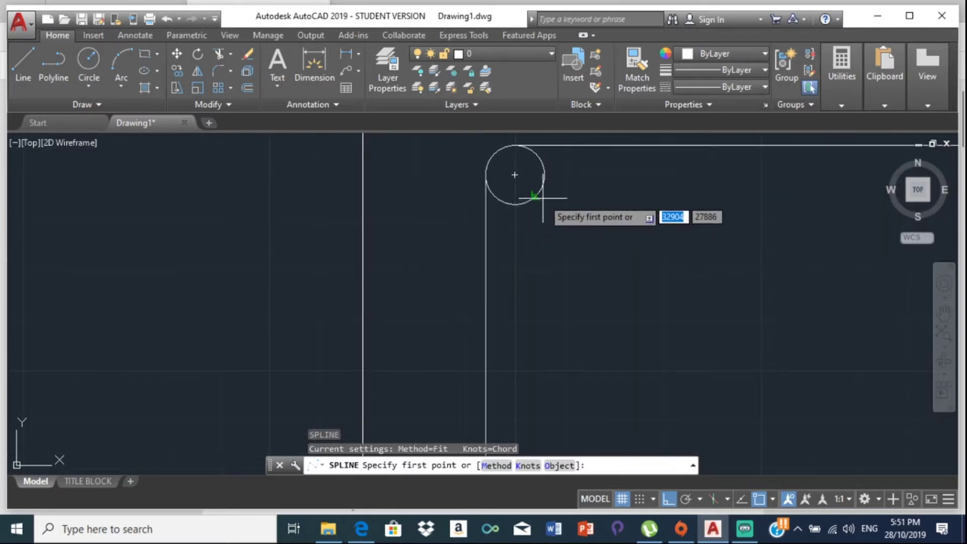
click(535, 153)
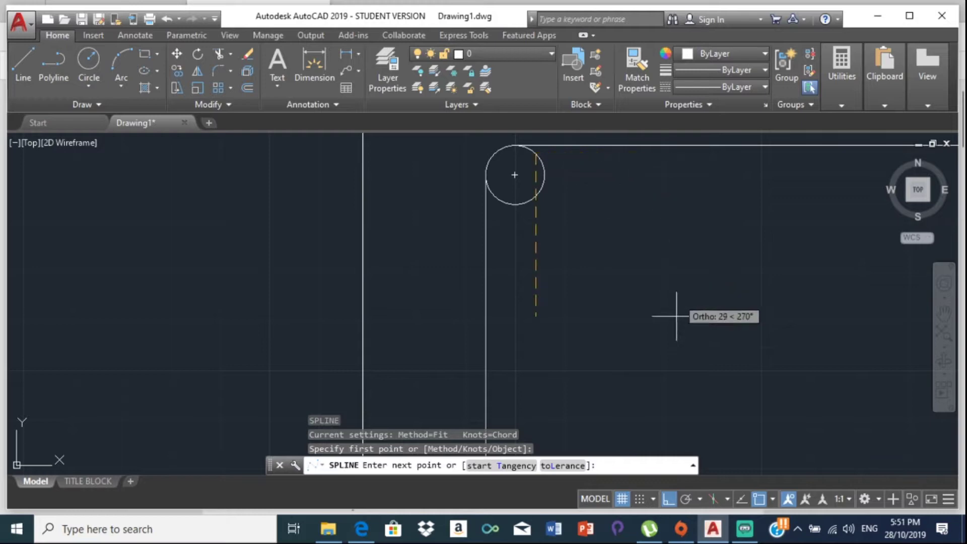
click(668, 499)
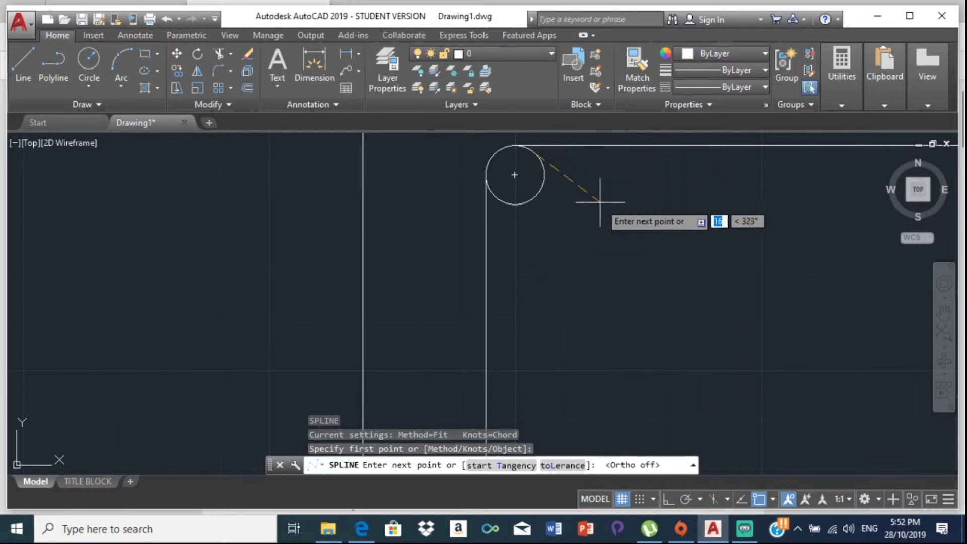
click(574, 200)
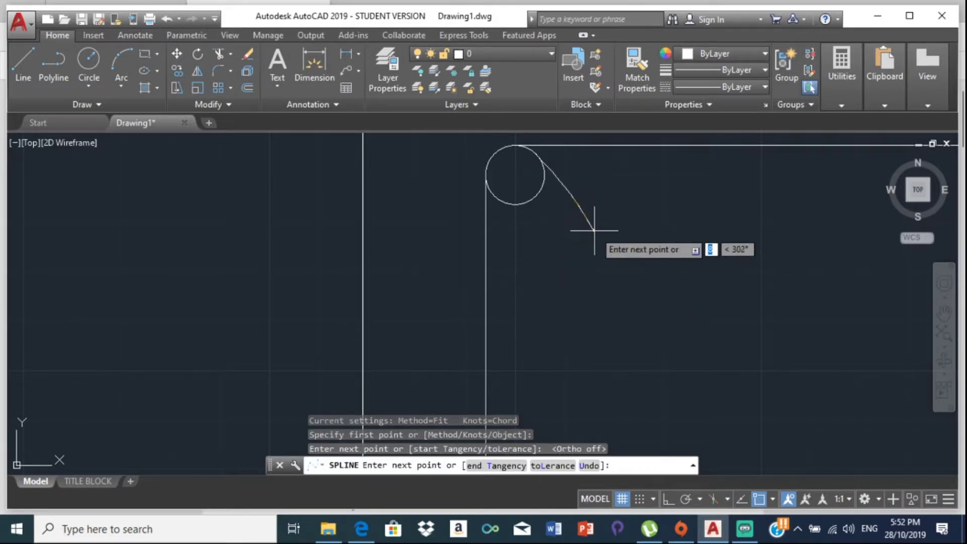
key(Return)
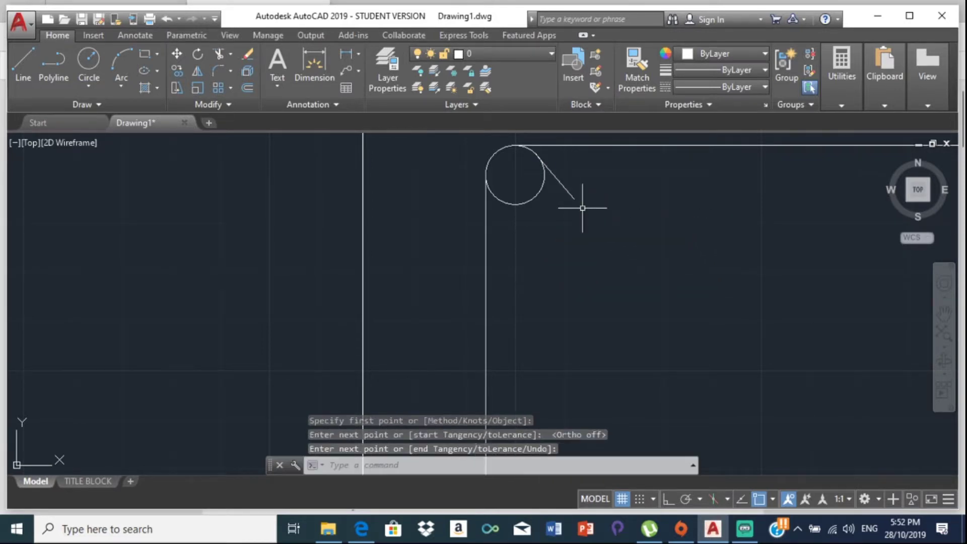
- Draw a second short spline hook from the bottom of the flange's upper-left bar circle, sloping slightly downward into the stirrup
key(Return)
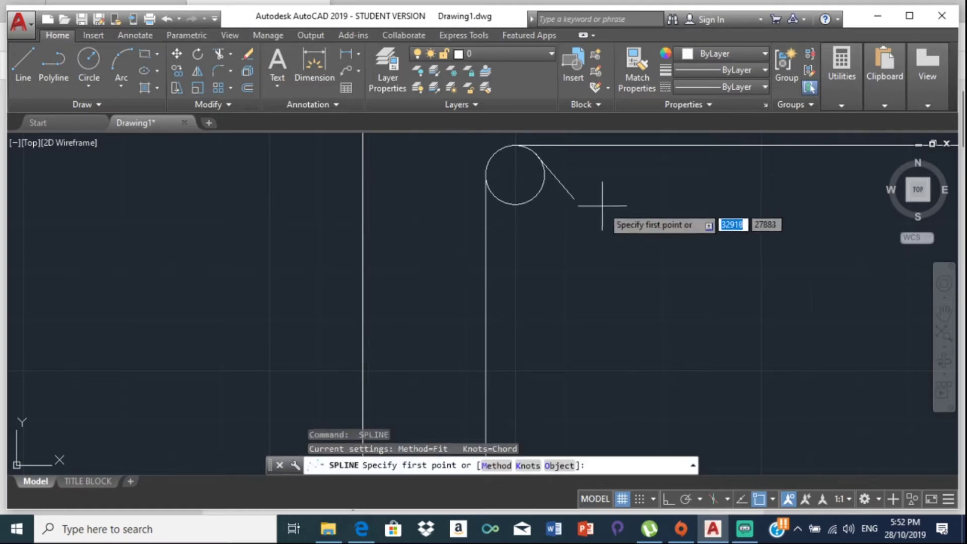
click(514, 204)
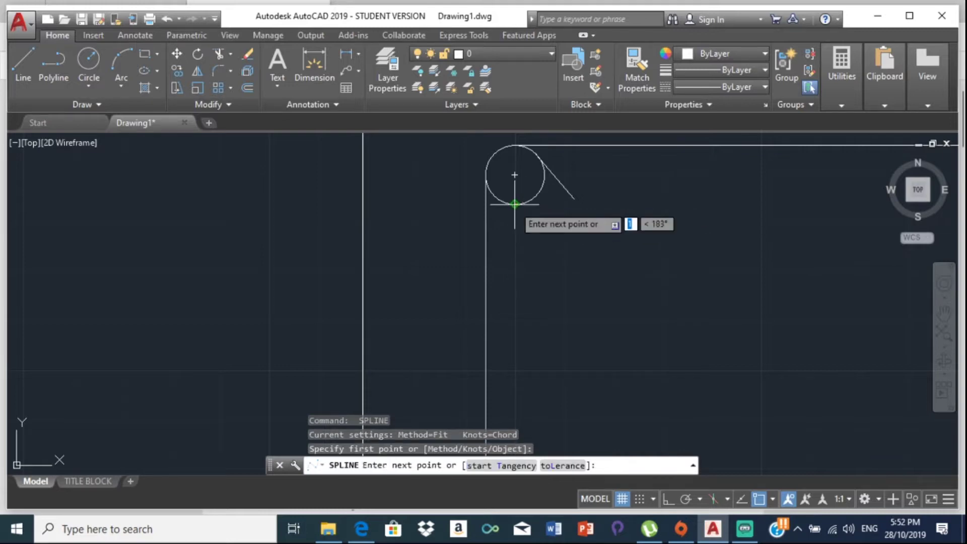
click(574, 217)
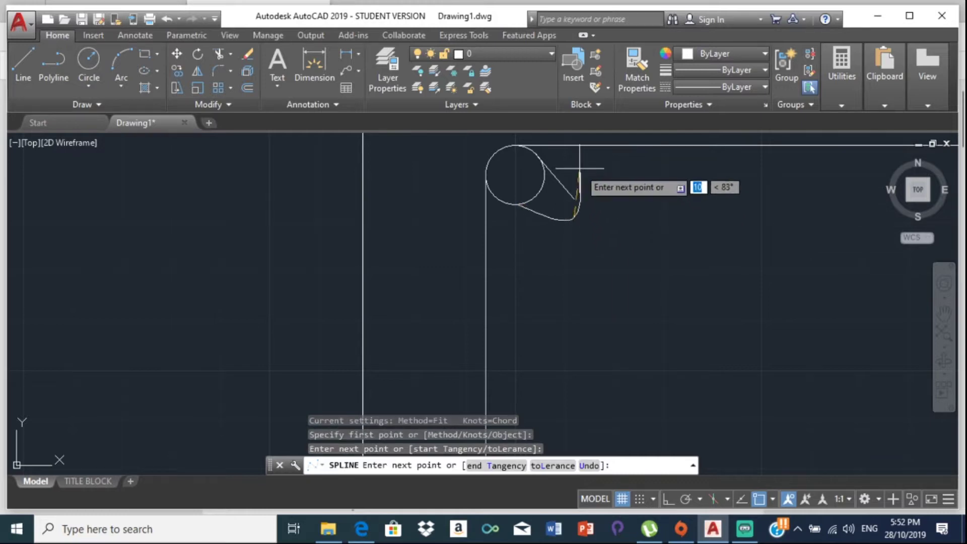
key(Return)
- Draw a short spline hook from the upper right of the flange's lower right inner bar circle, sloping up and to the left
scroll(614, 226, down, 3)
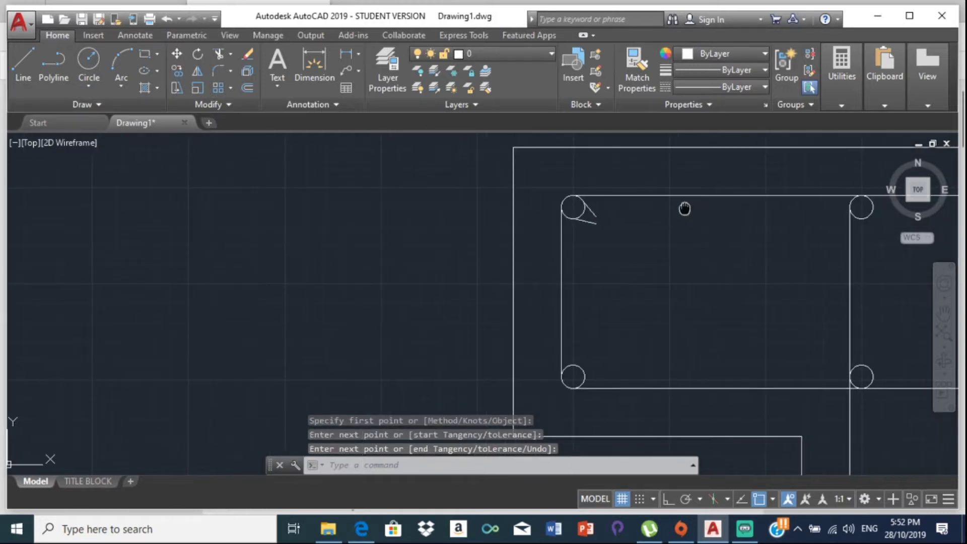
scroll(615, 281, down, 3)
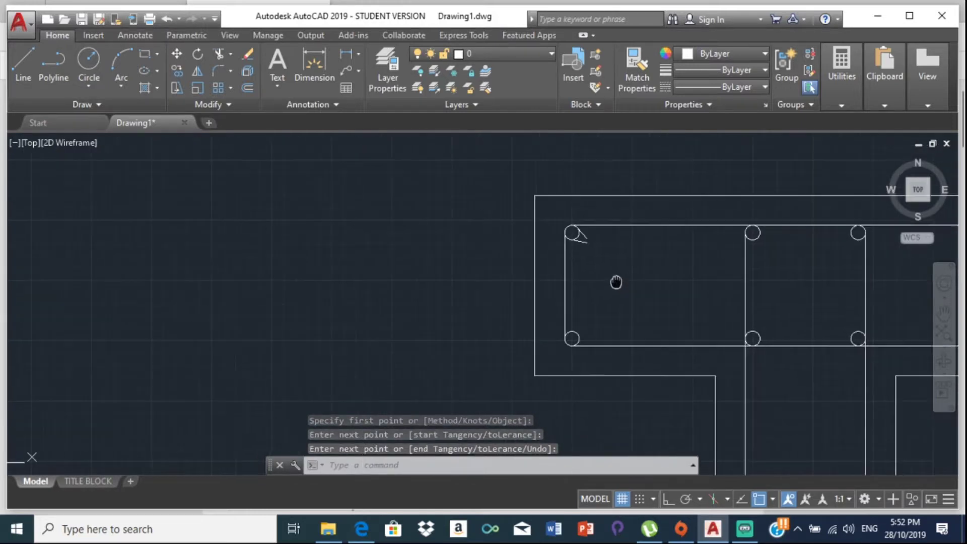
middle_drag(638, 254, 486, 254)
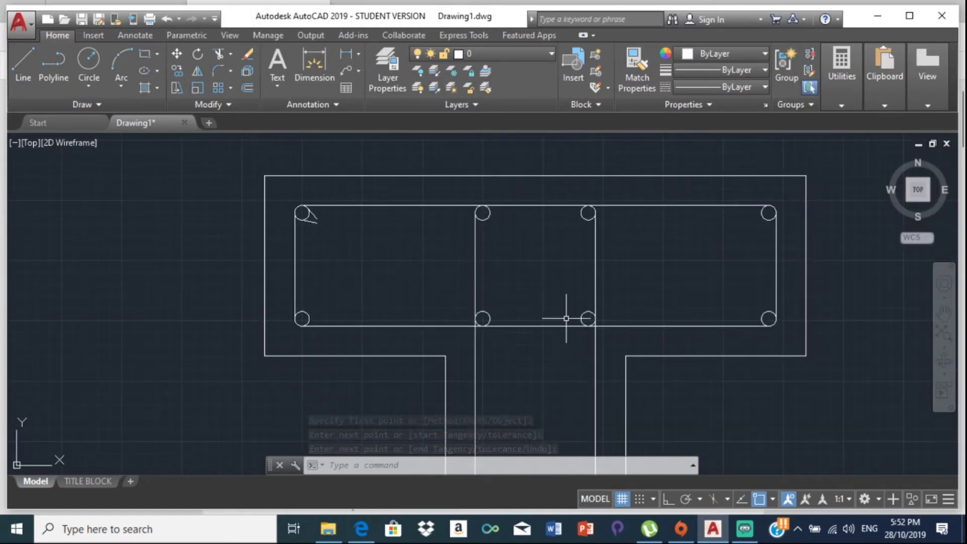
key(Return)
middle_drag(570, 304, 531, 295)
scroll(531, 295, up, 6)
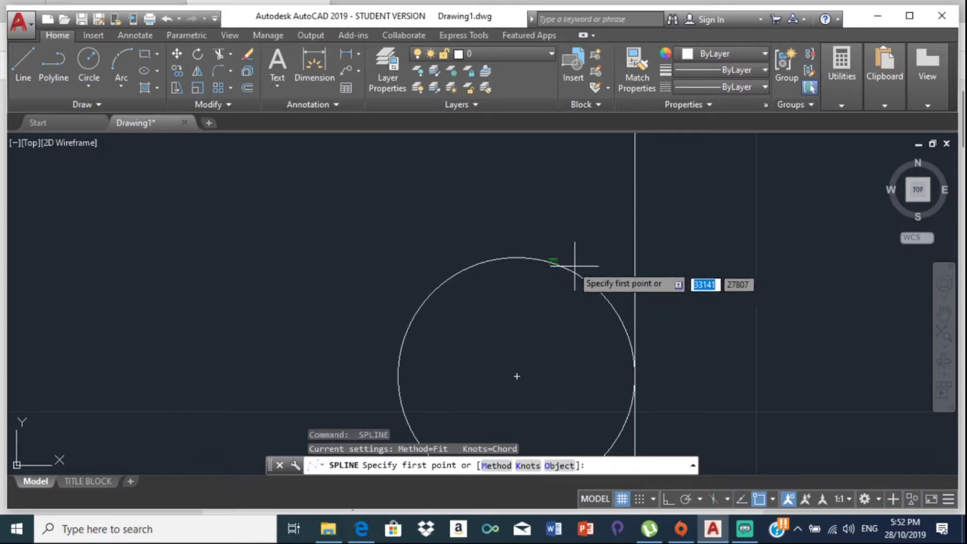
click(553, 262)
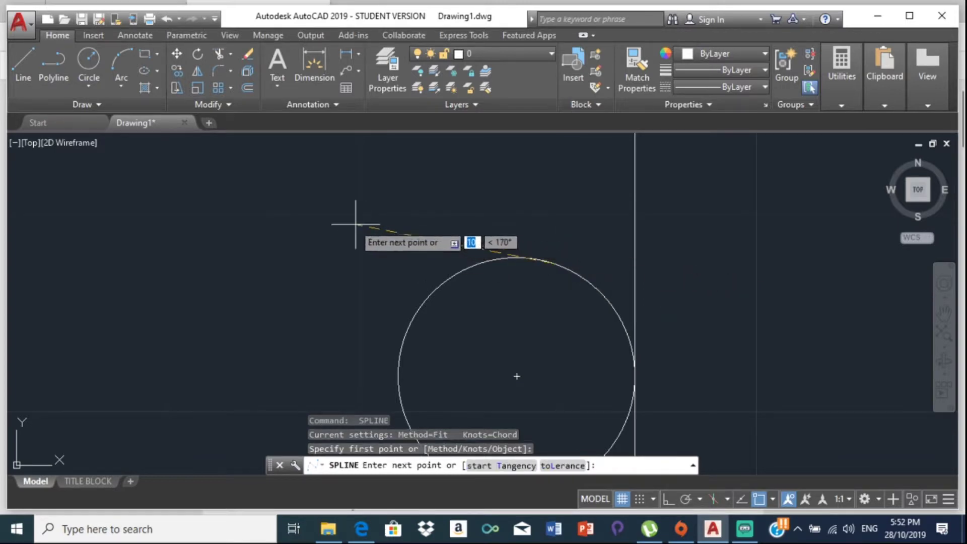
click(324, 207)
key(Return)
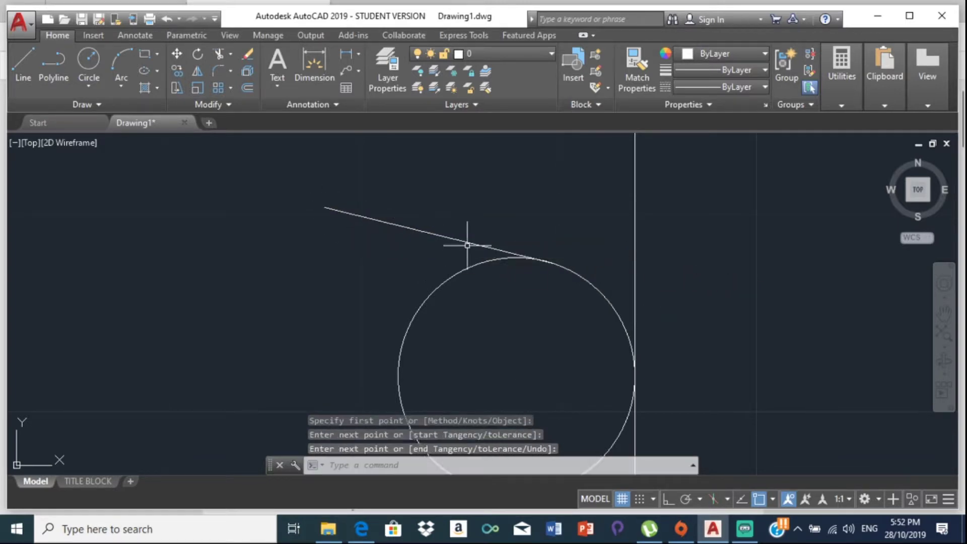
- Draw the matching spline hook from the left side of the lower right inner bar circle, sloping up and to the left
scroll(465, 244, down, 5)
scroll(444, 221, up, 5)
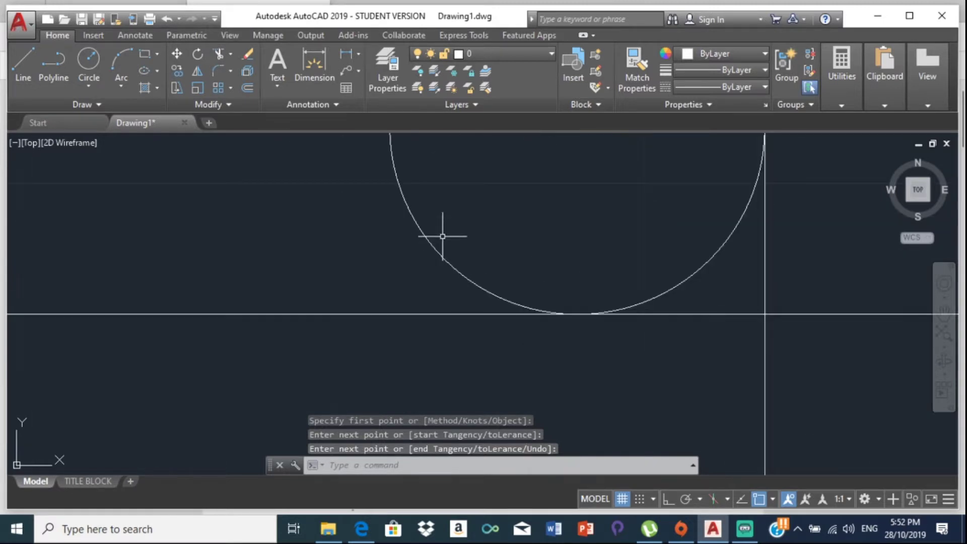
key(Return)
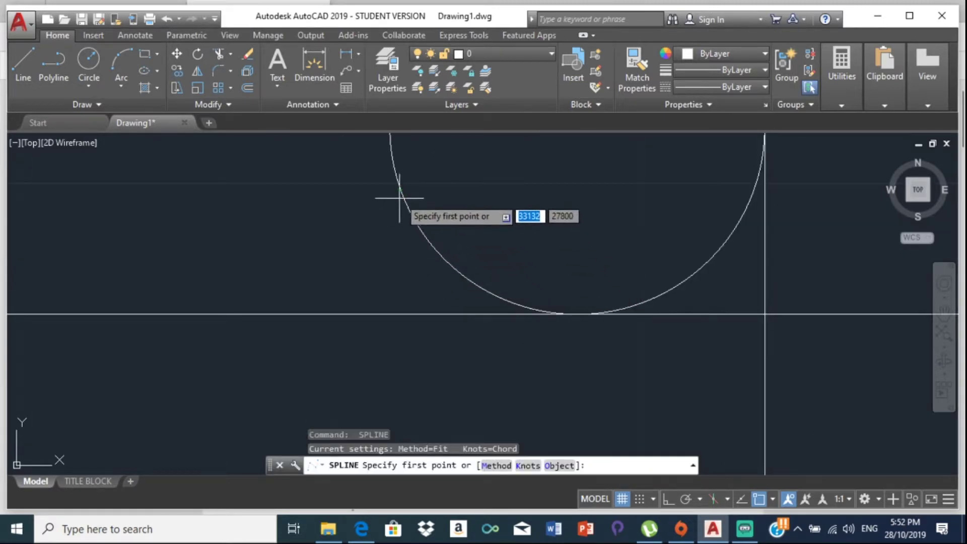
click(380, 177)
scroll(380, 177, down, 3)
middle_drag(401, 199, 558, 308)
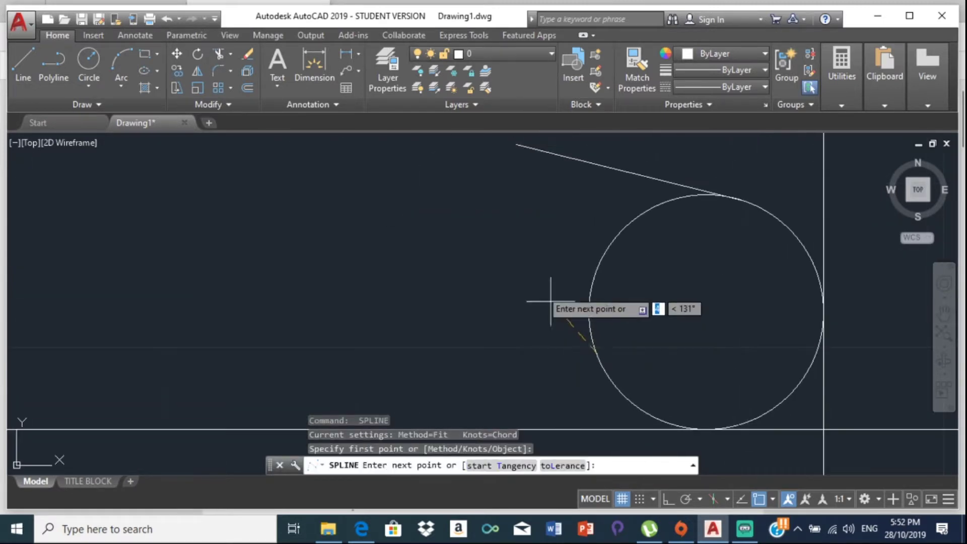
click(585, 338)
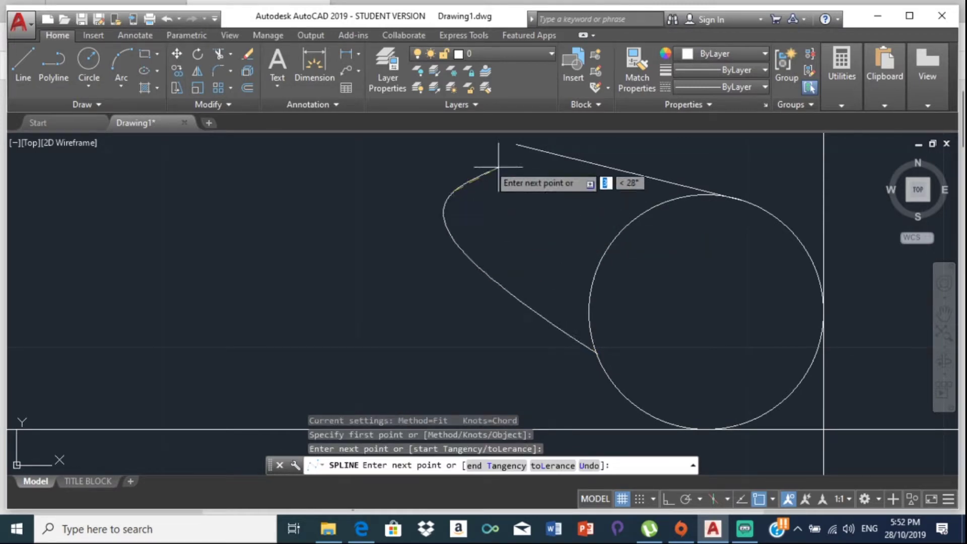
key(Return)
scroll(499, 191, down, 5)
scroll(512, 224, down, 3)
middle_drag(566, 205, 620, 272)
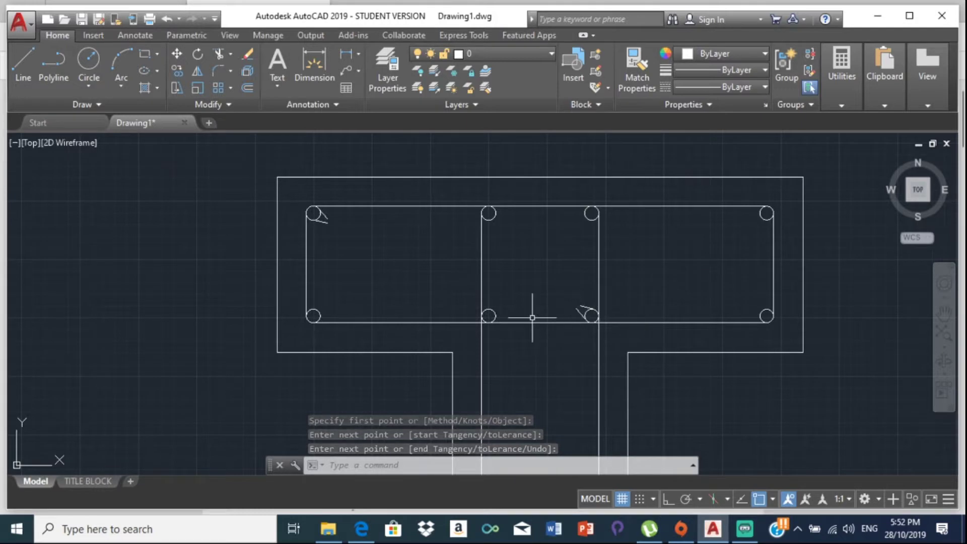
scroll(291, 203, up, 5)
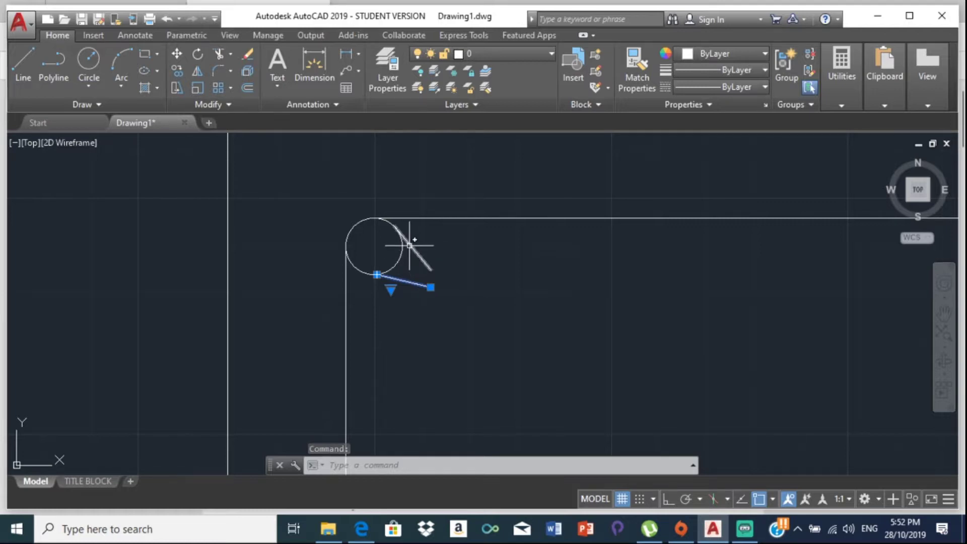
click(177, 54)
scroll(383, 247, up, 3)
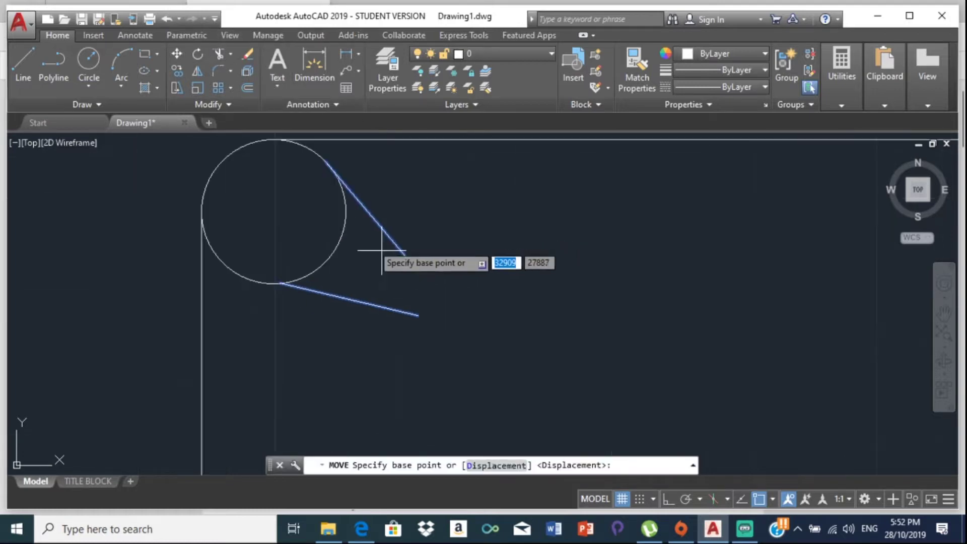
click(325, 162)
scroll(663, 231, down, 4)
middle_drag(663, 230, 392, 214)
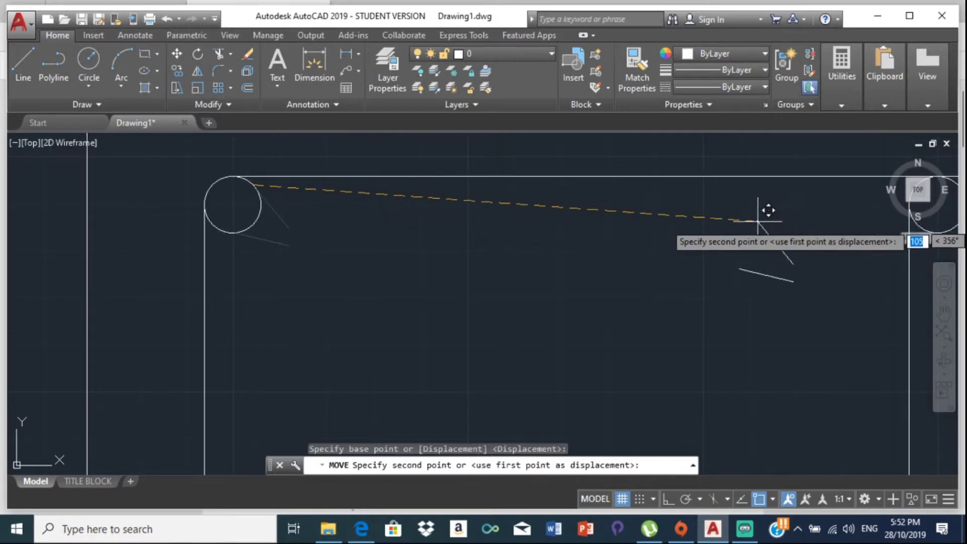
middle_drag(758, 221, 418, 257)
scroll(586, 201, up, 5)
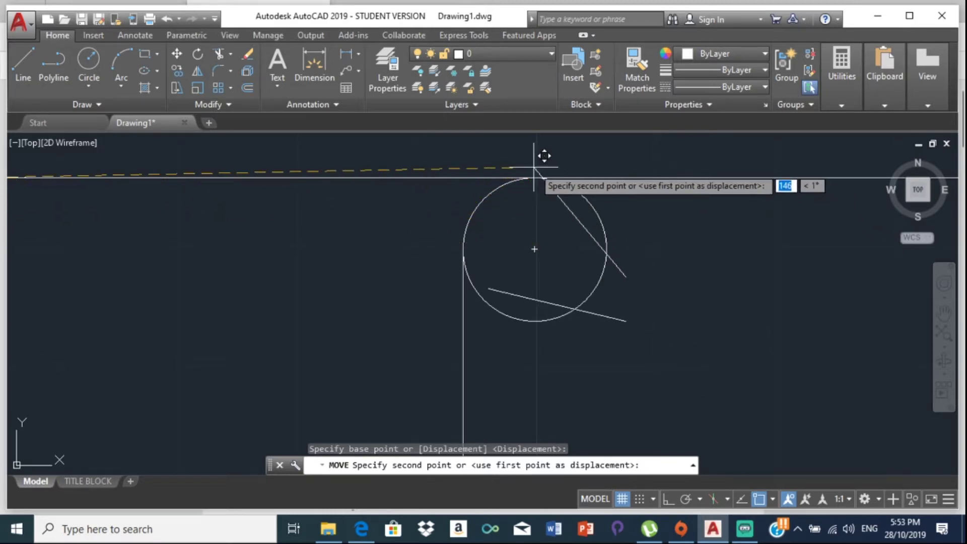
key(Escape)
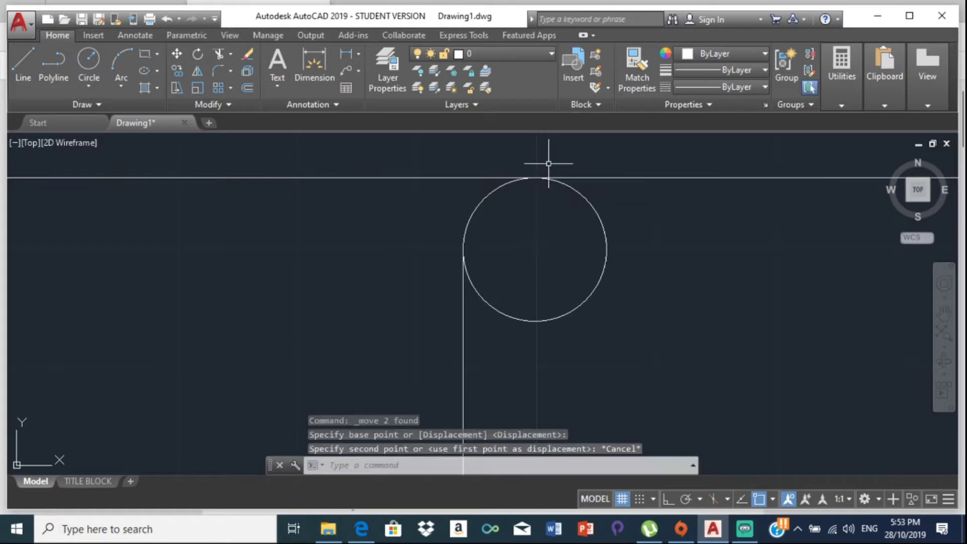
- Move both spline hooks from the flange's upper-left bar circle to the bottom of the upper left inner bar circle
scroll(551, 162, down, 3)
middle_drag(483, 192, 779, 308)
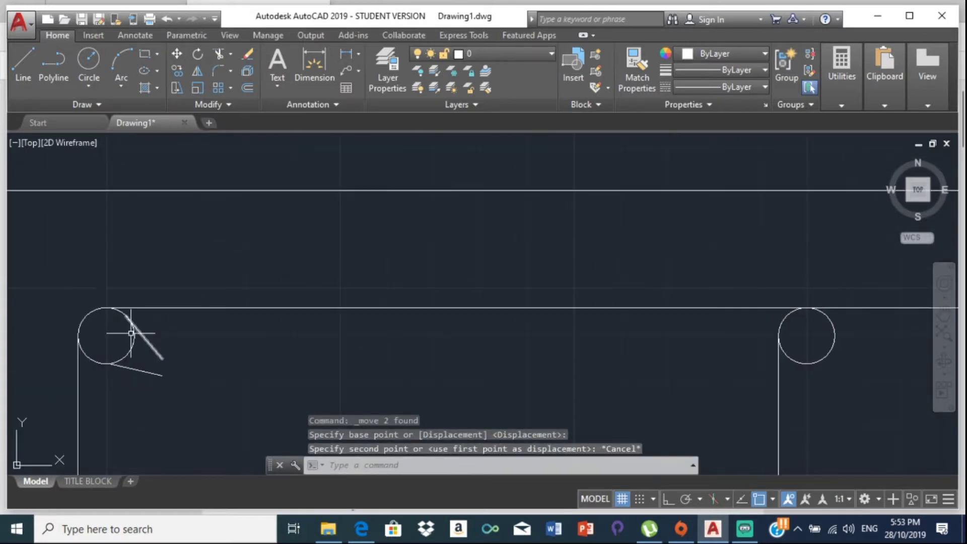
click(144, 374)
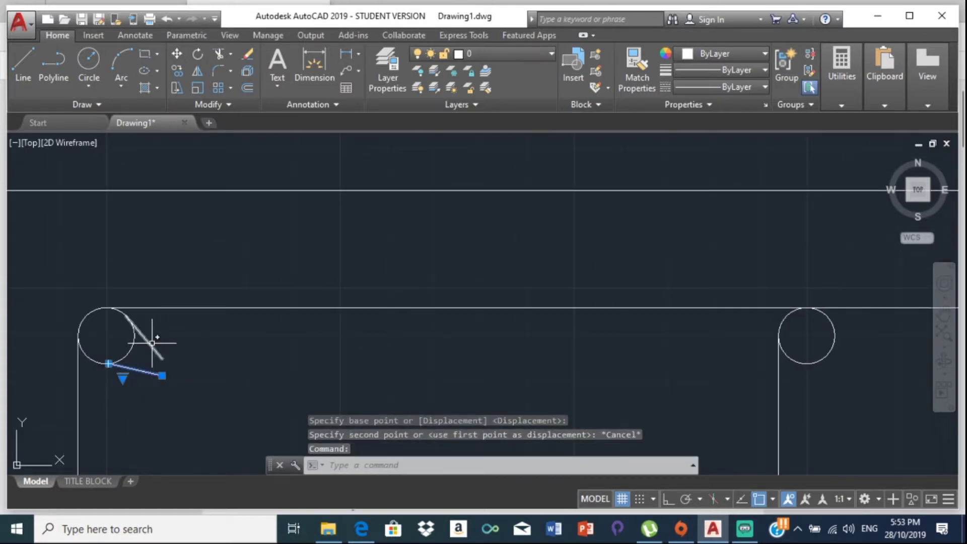
click(151, 343)
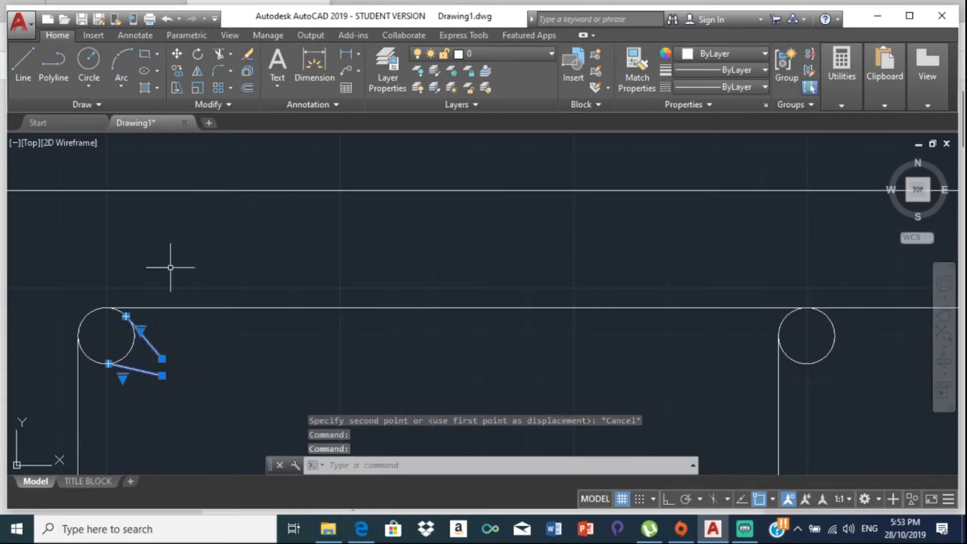
click(178, 53)
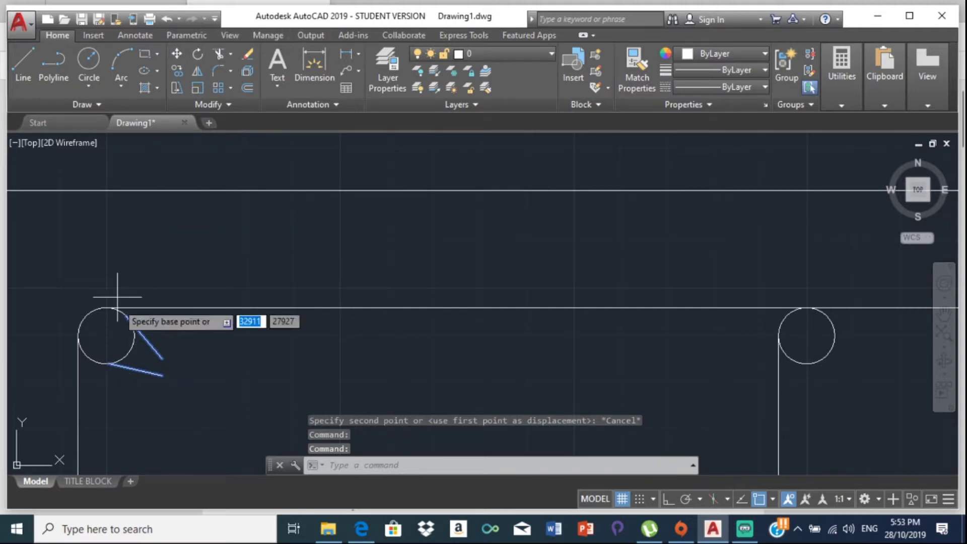
scroll(114, 366, up, 5)
click(114, 365)
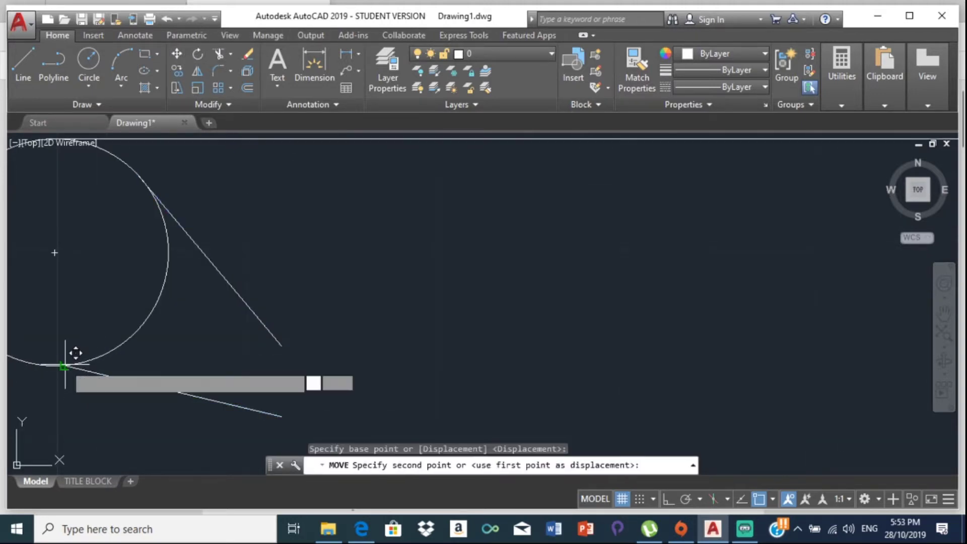
scroll(460, 277, down, 4)
middle_drag(348, 282, 655, 318)
scroll(648, 335, up, 4)
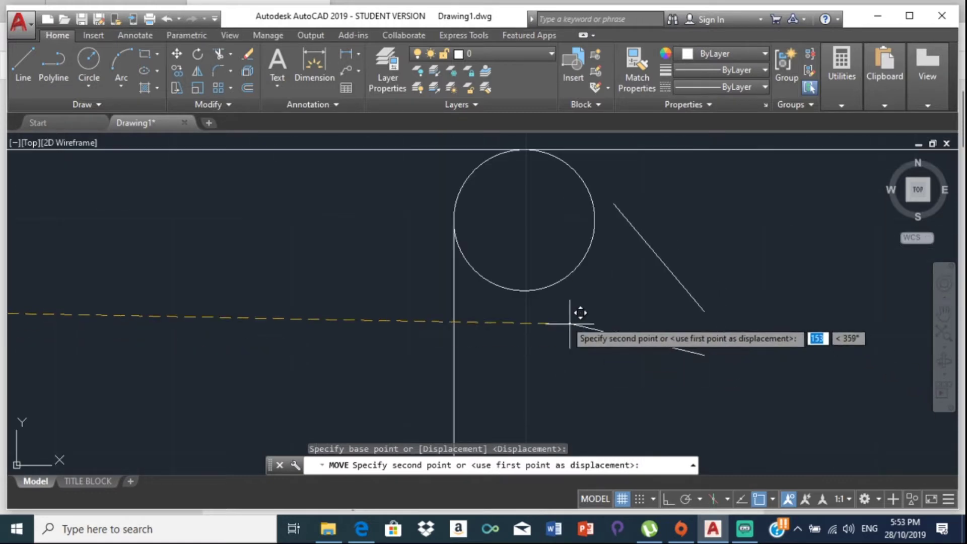
click(524, 290)
key(Escape)
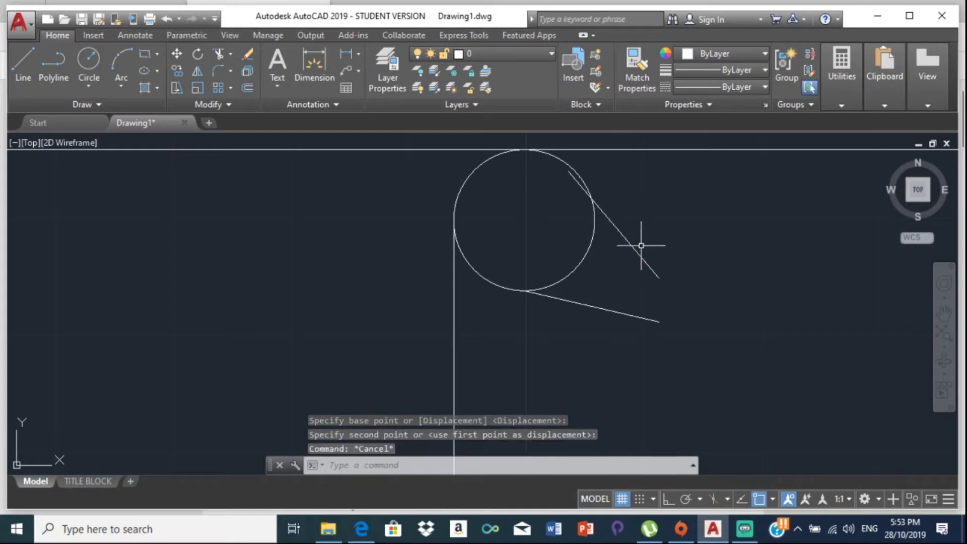
- Erase the steep spline hook crossing the right side of the flange's upper left inner bar circle
click(634, 249)
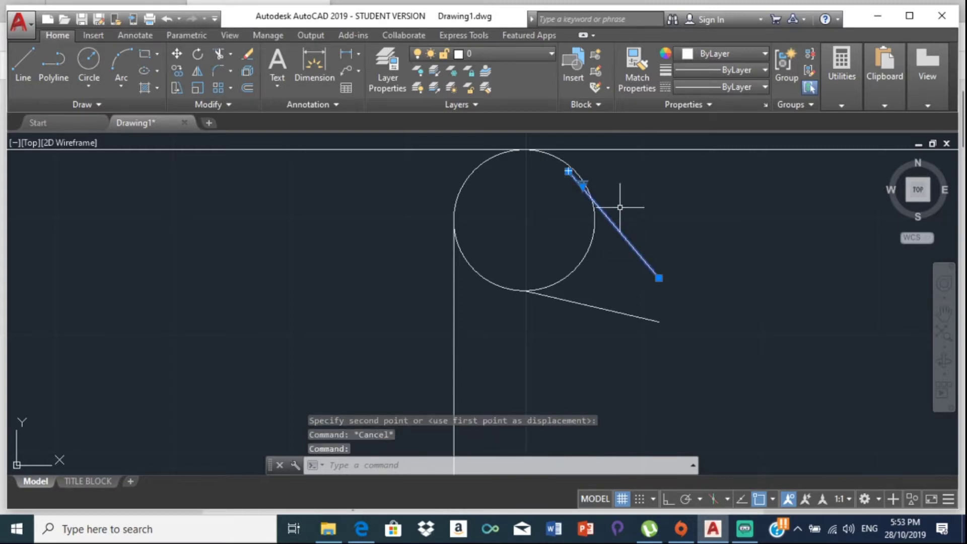
key(Delete)
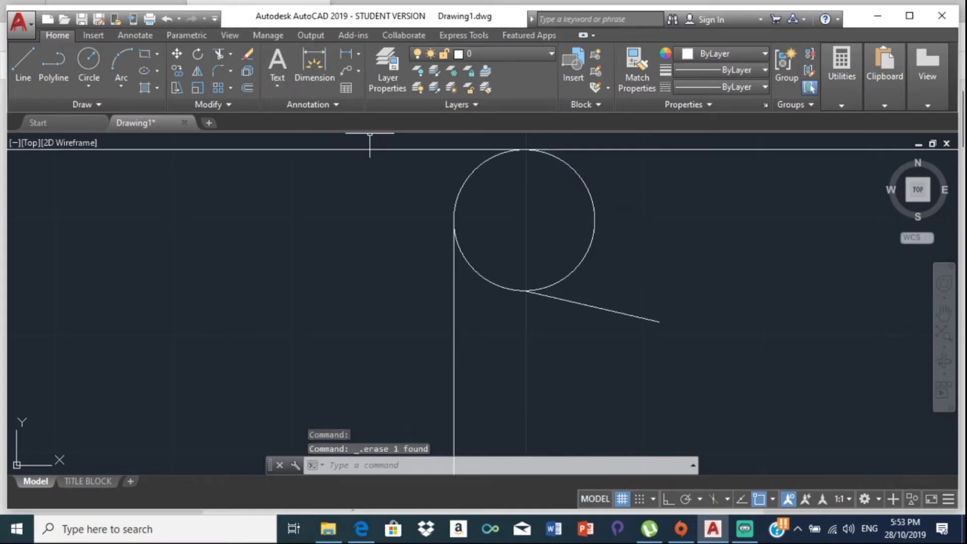
- Try a curved three-point spline hook from the top of the upper left inner bar circle, bending down to the right, and erase it
text(spl)
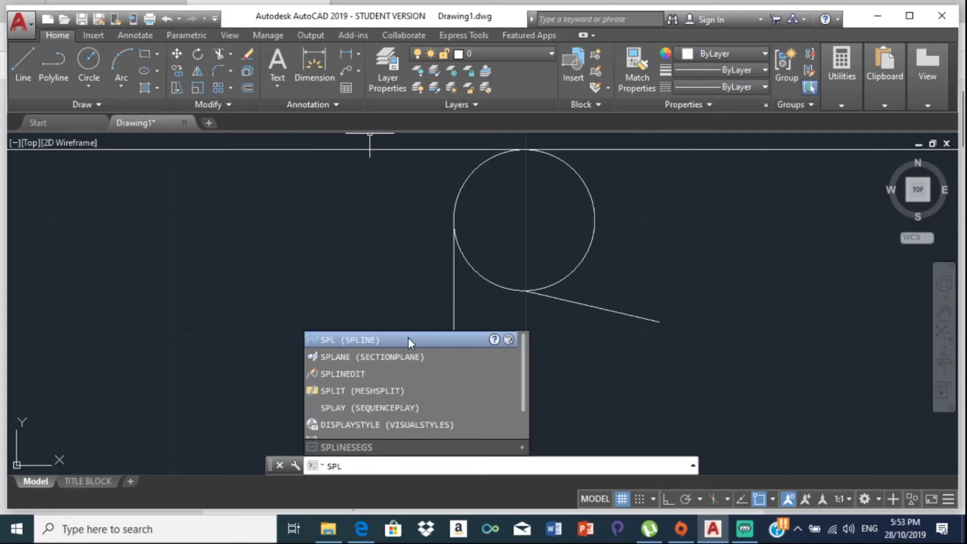
click(373, 341)
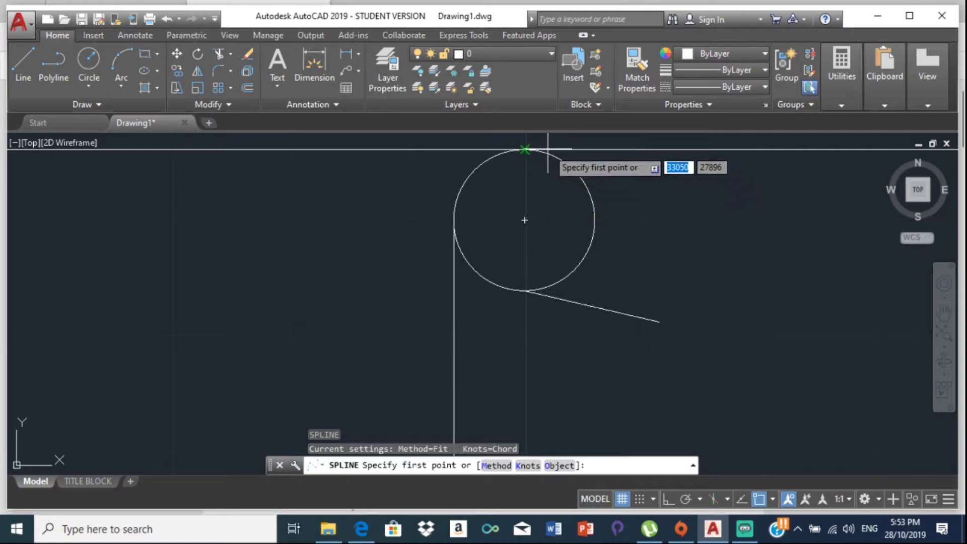
scroll(565, 166, up, 4)
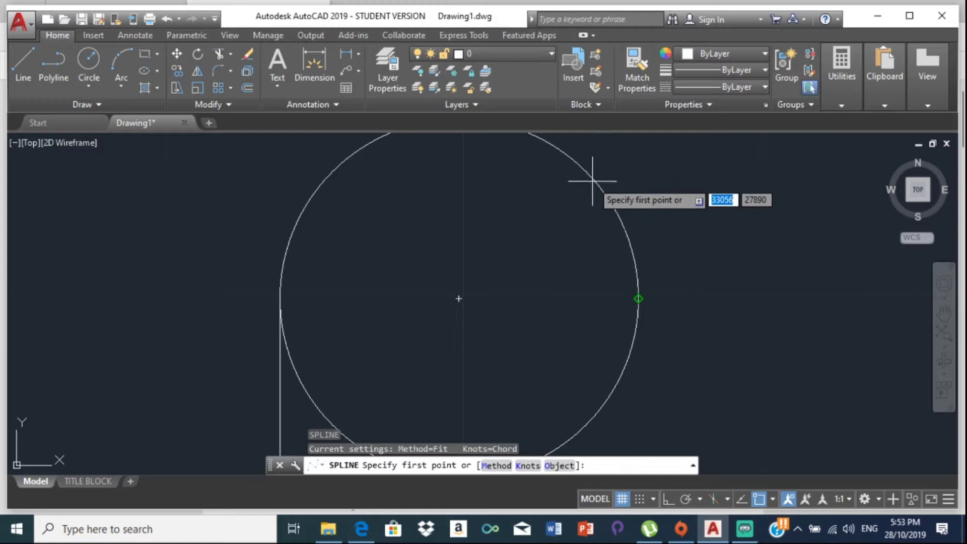
middle_drag(592, 181, 674, 271)
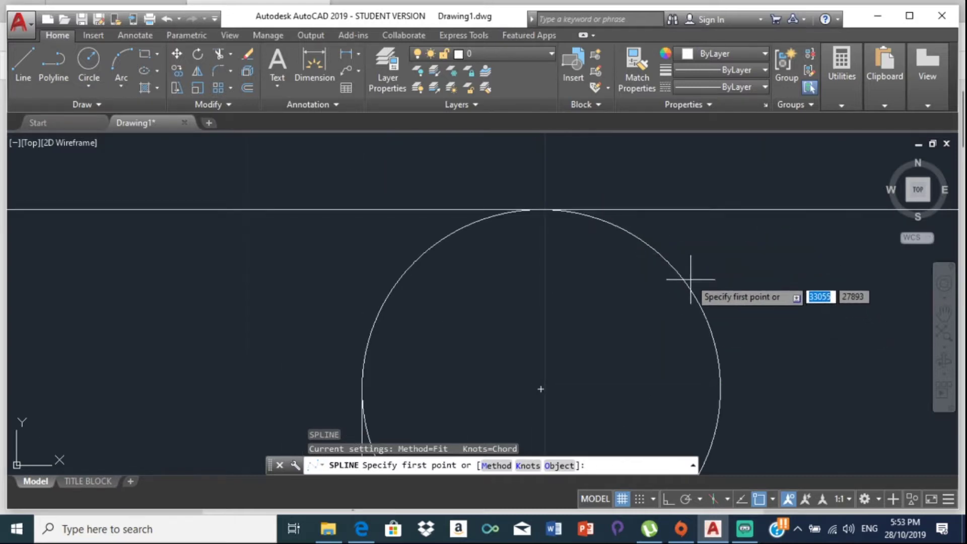
click(541, 210)
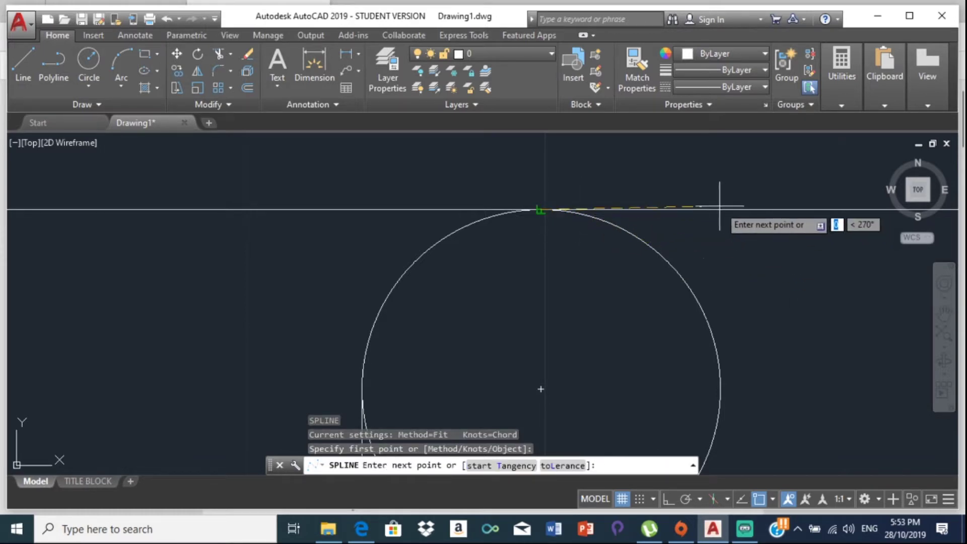
click(755, 234)
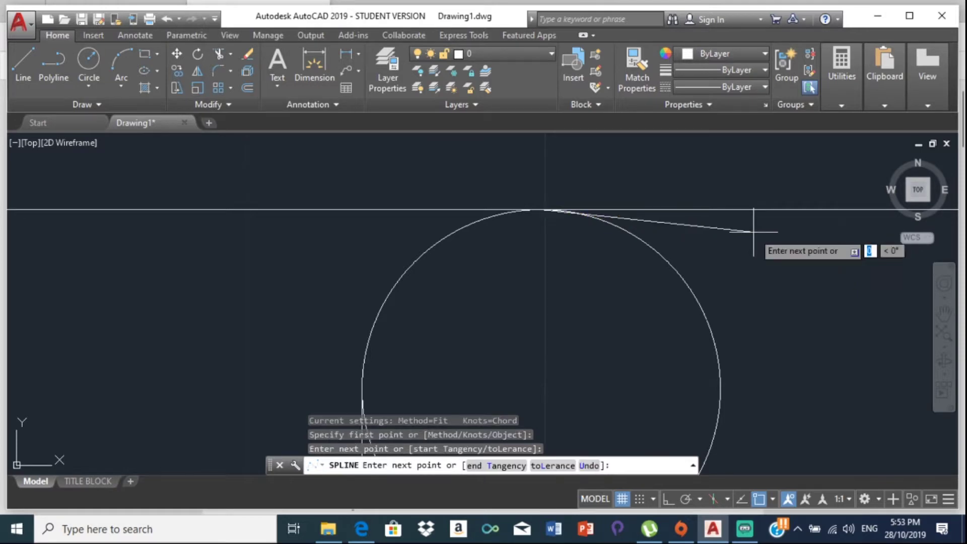
click(828, 346)
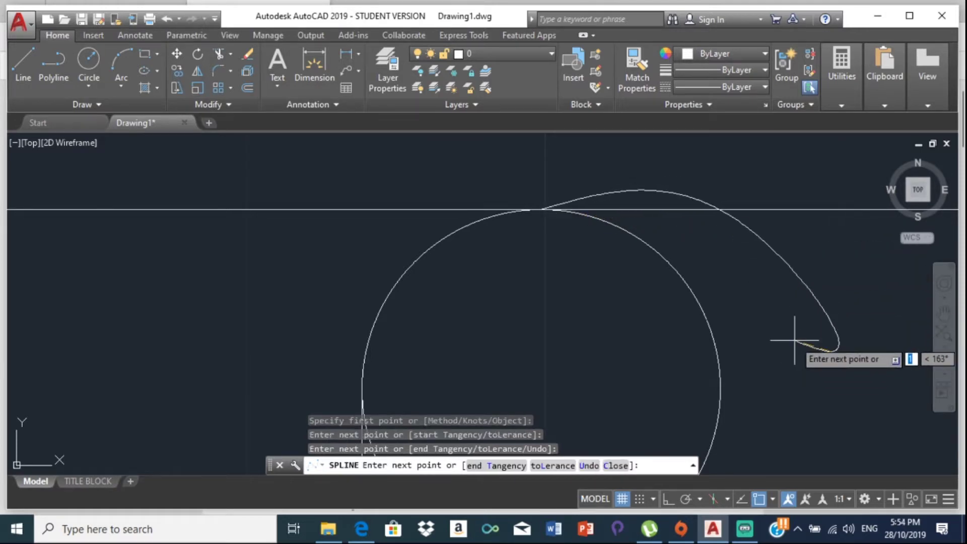
key(Return)
scroll(767, 241, down, 5)
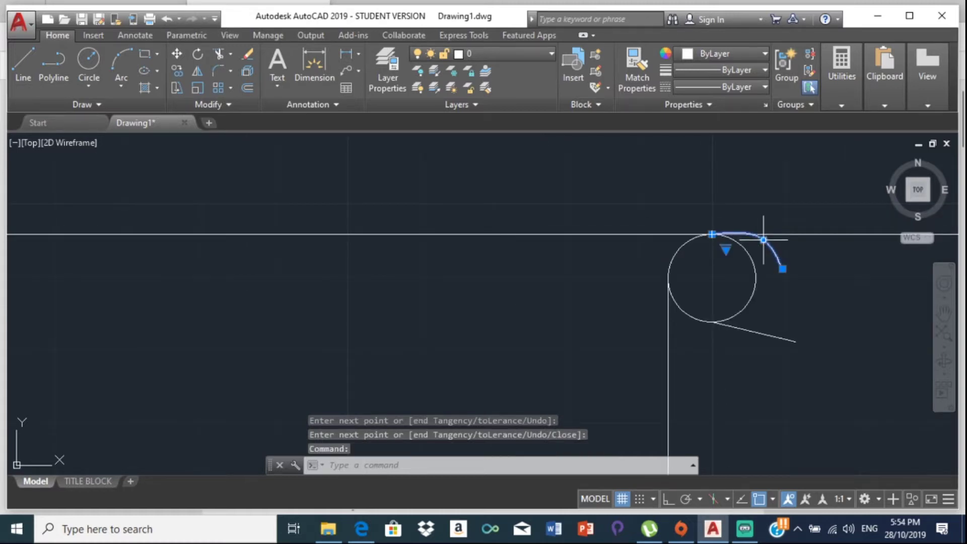
key(Delete)
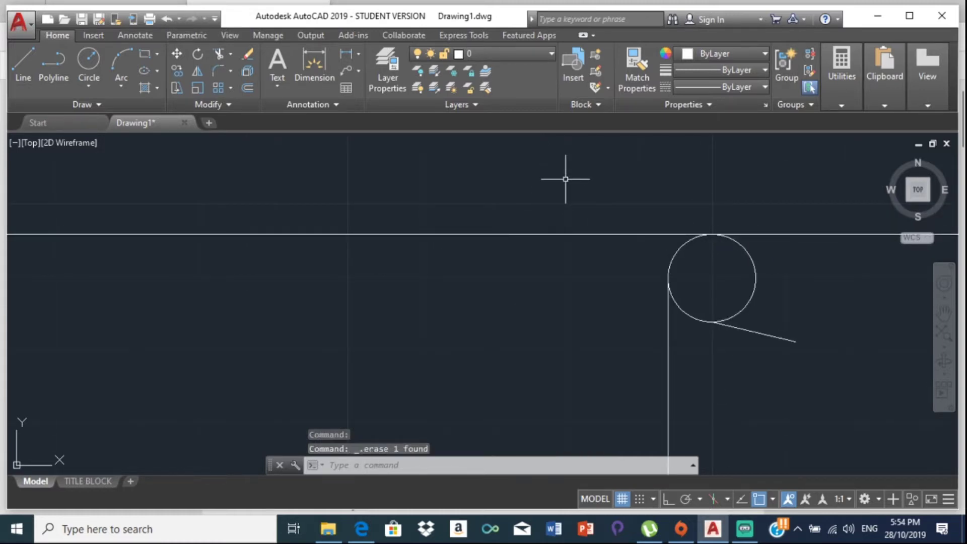
- Draw a short two-point spline hook from the top of the upper left inner bar circle, sloping slightly down to the right
text(SPL)
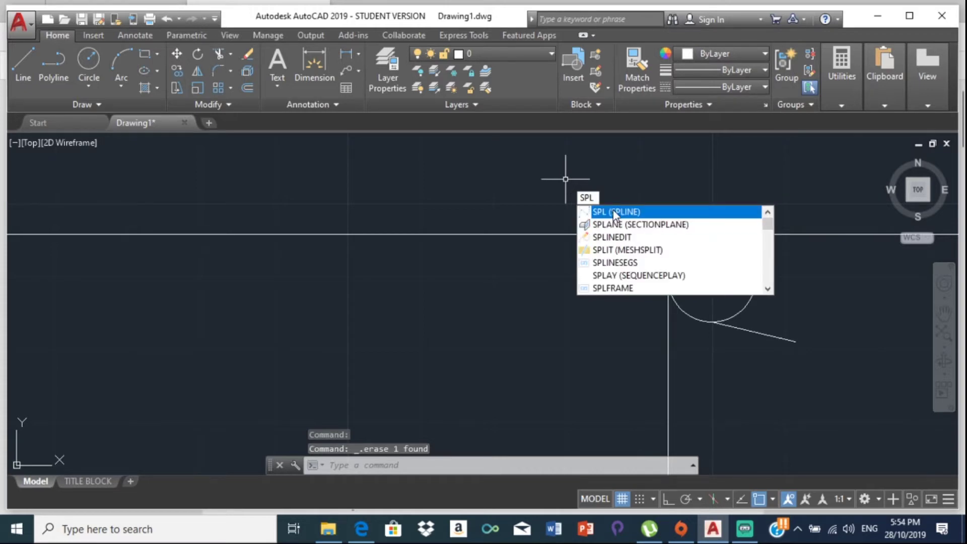
click(613, 212)
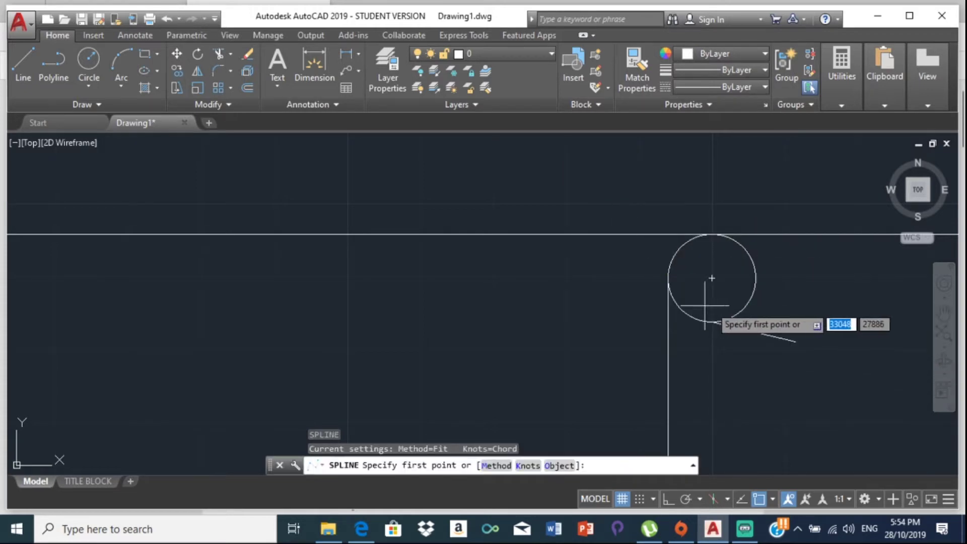
click(712, 235)
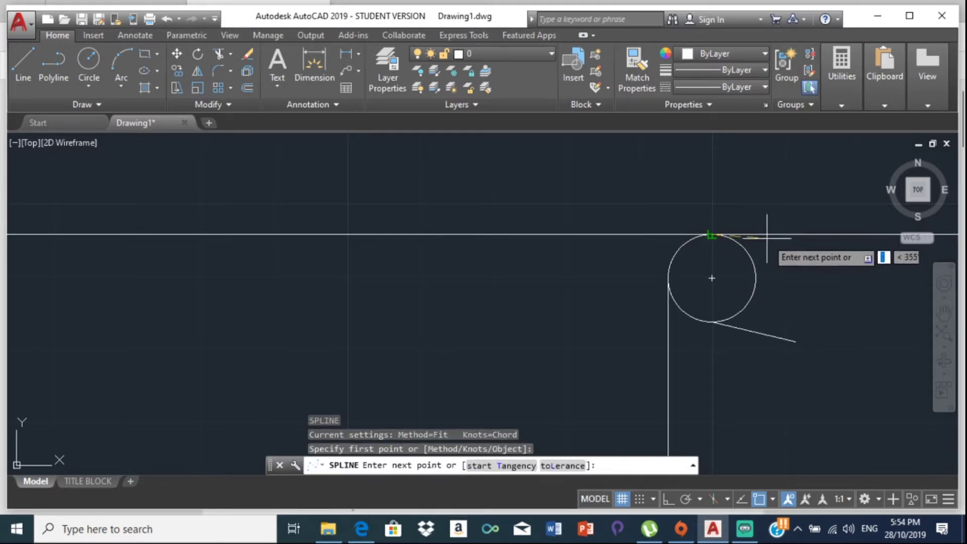
click(807, 248)
key(Return)
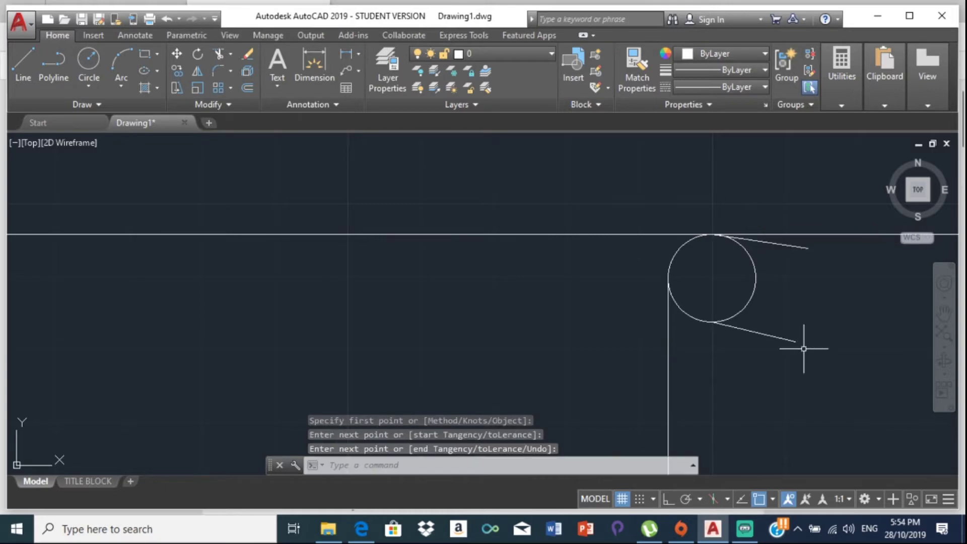
- Erase both spline hooks at the flange's lower right inner bar circle
scroll(848, 419, down, 4)
middle_drag(849, 419, 556, 252)
middle_drag(737, 166, 495, 249)
middle_drag(690, 251, 566, 247)
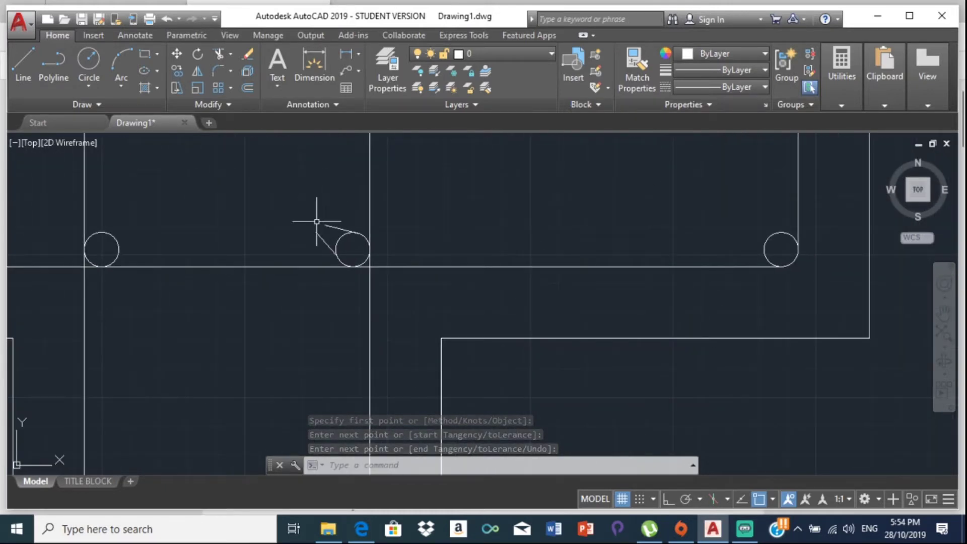
key(Return)
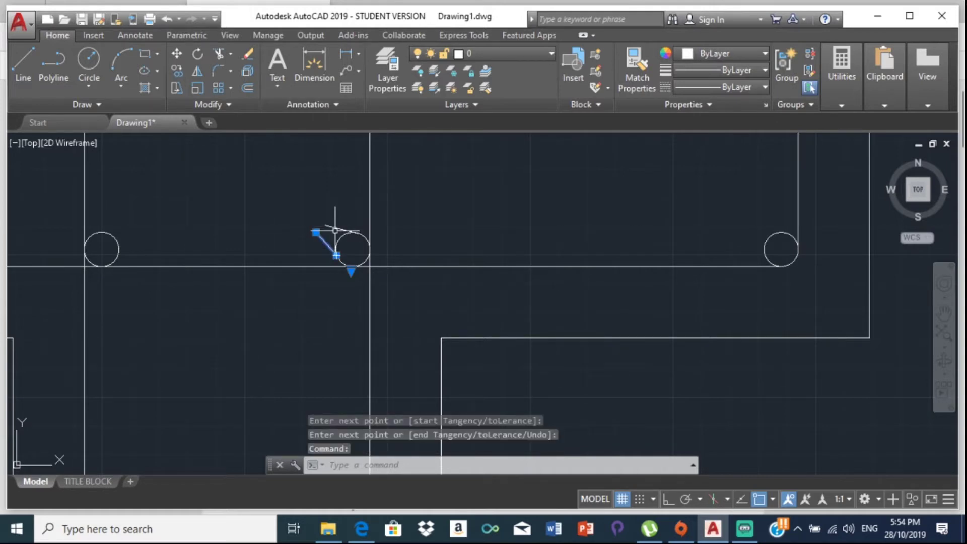
click(335, 230)
click(334, 226)
click(335, 226)
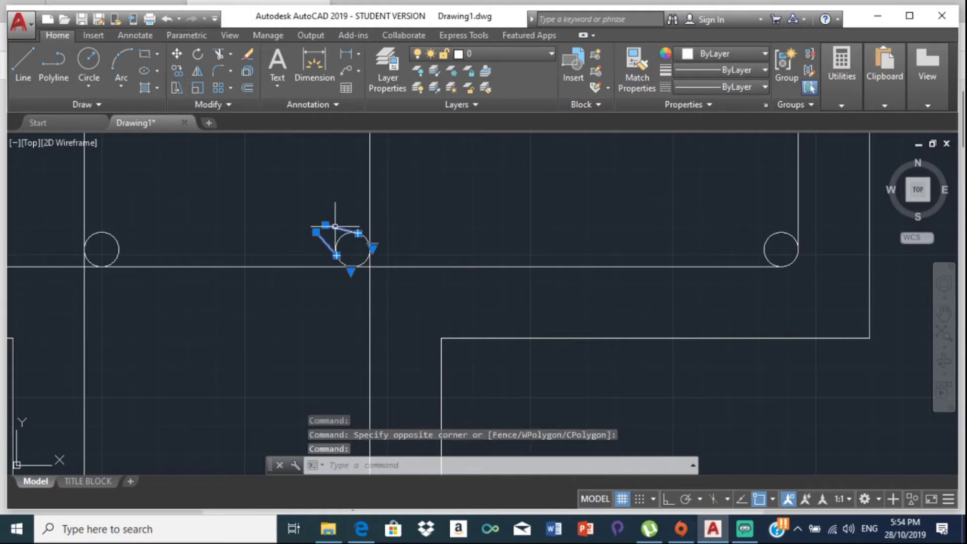
key(Delete)
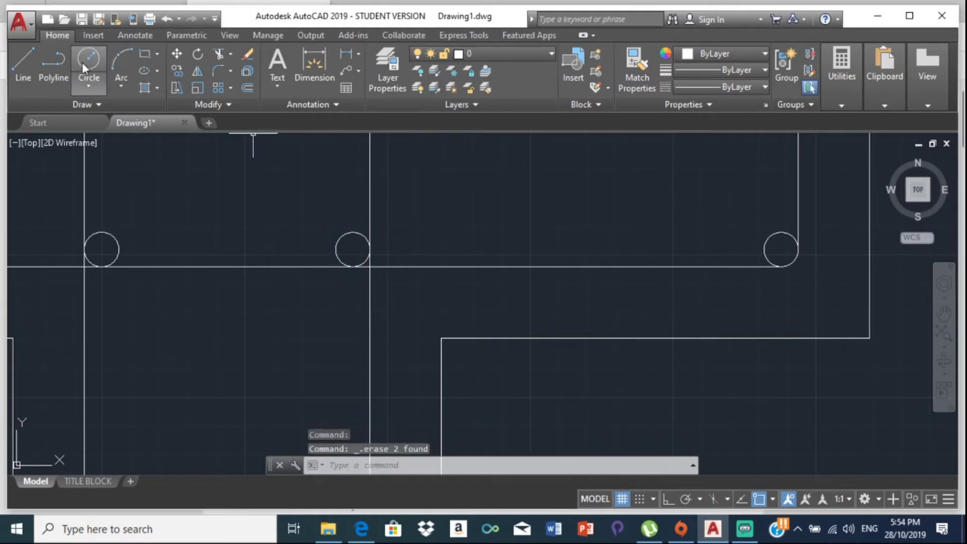
- Draw a short line hook from inside the stirrup down to the lower left side of the flange's lower-right corner bar circle
click(25, 50)
scroll(776, 242, up, 2)
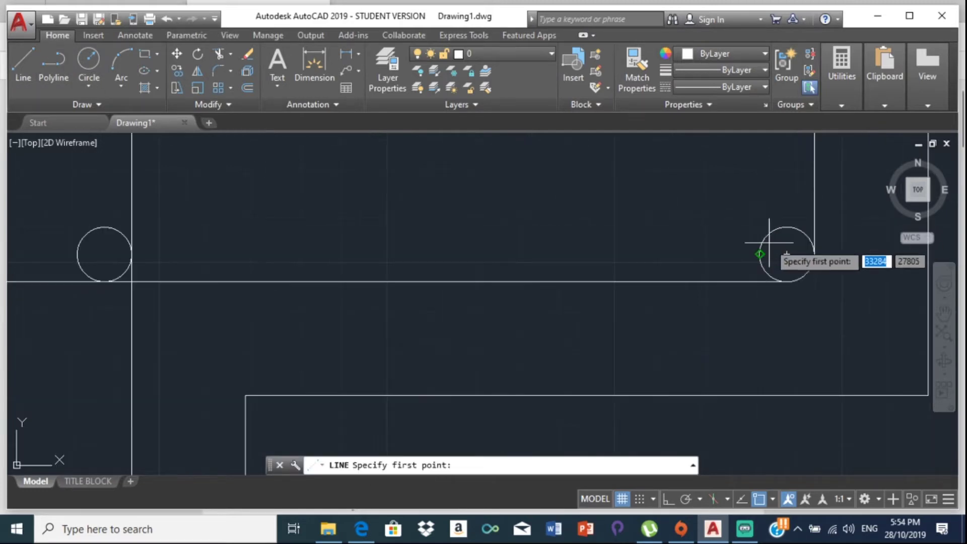
click(726, 231)
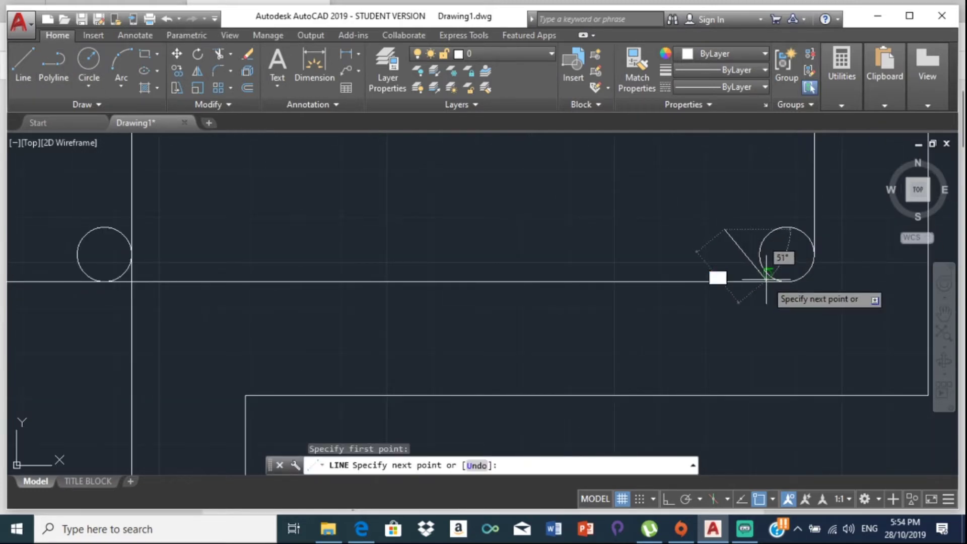
click(764, 267)
key(Return)
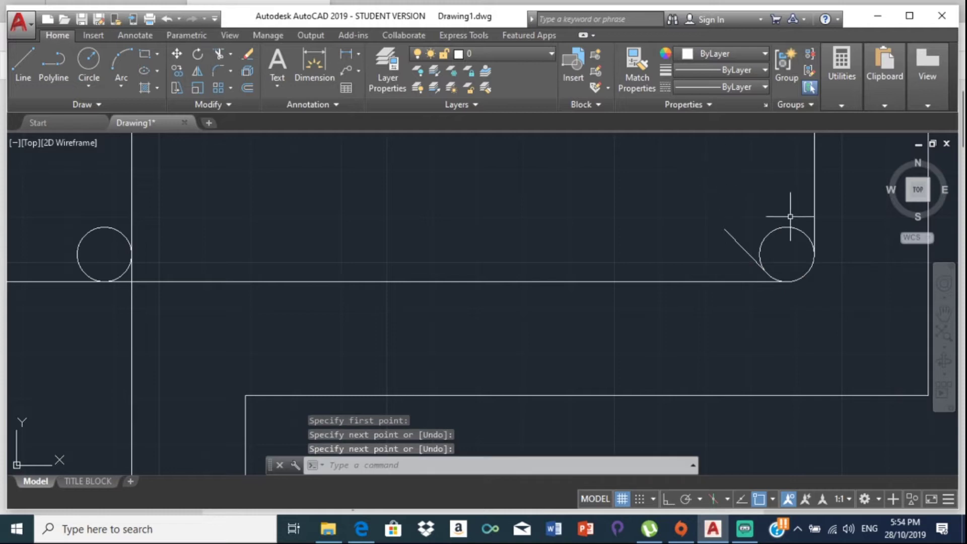
- Draw the matching line hook from inside the stirrup down to the upper right side of the lower-right corner bar circle
key(Return)
click(749, 197)
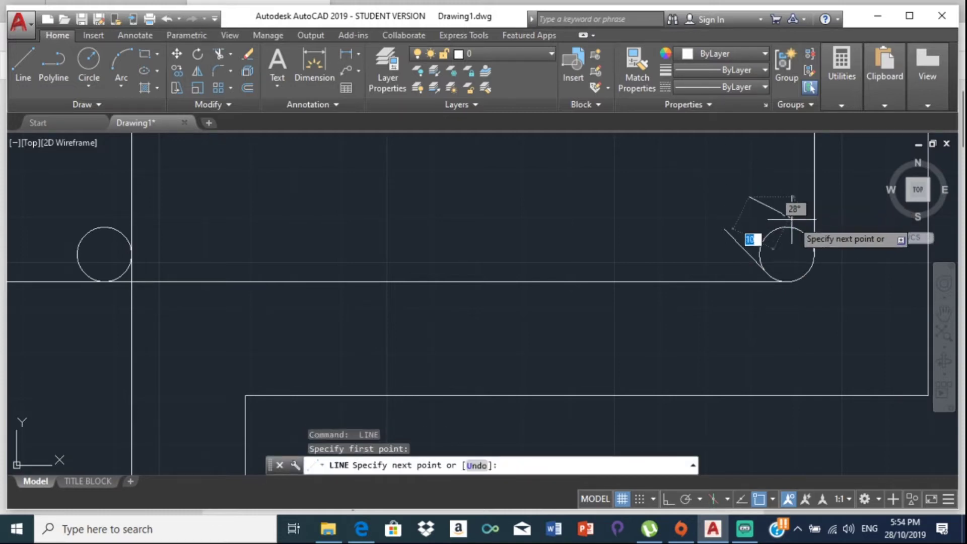
click(803, 231)
key(Return)
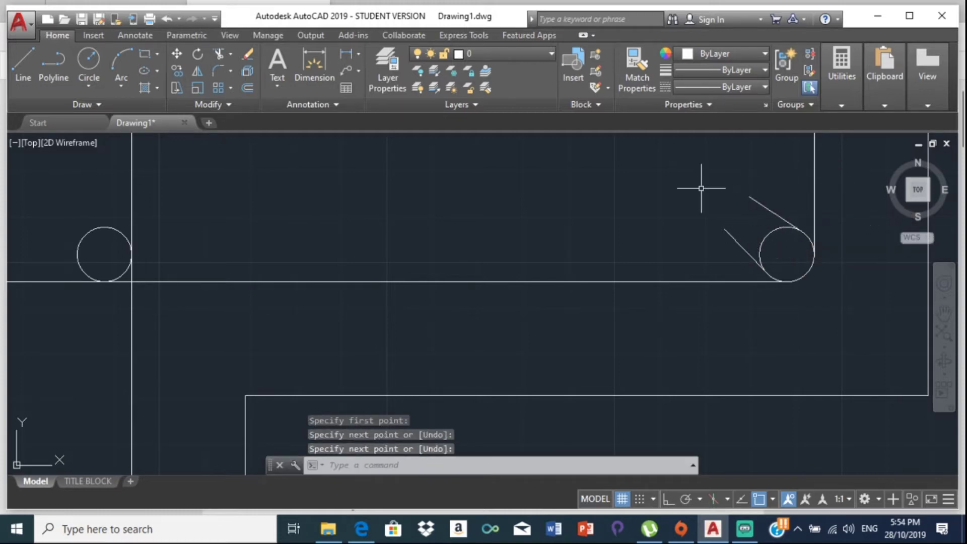
- Erase the upper spline hook at the top of the flange's upper left inner bar circle
scroll(697, 190, down, 5)
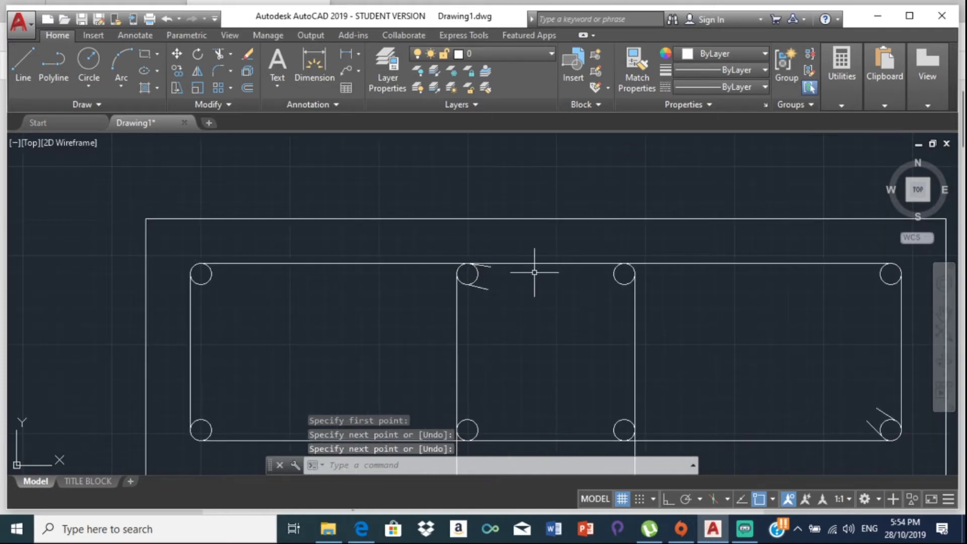
scroll(486, 267, up, 7)
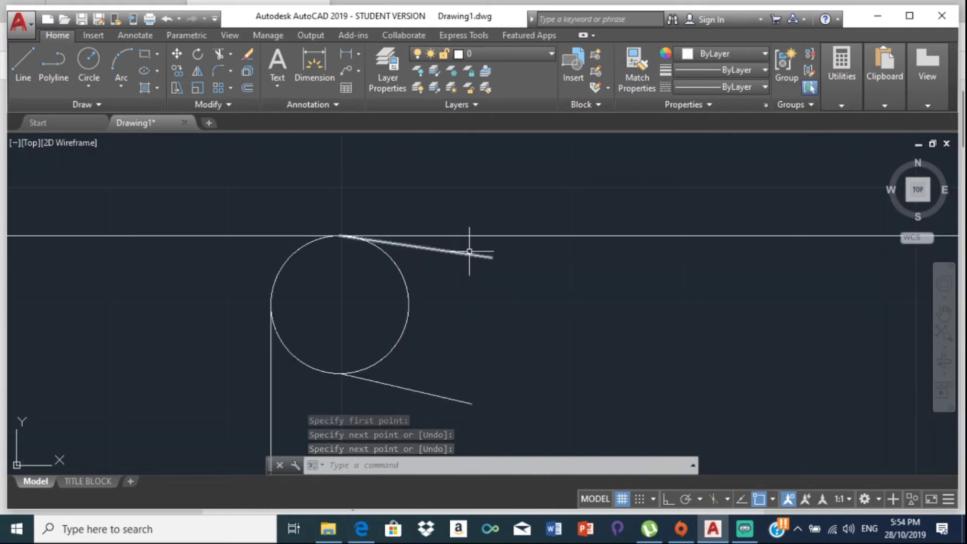
click(470, 254)
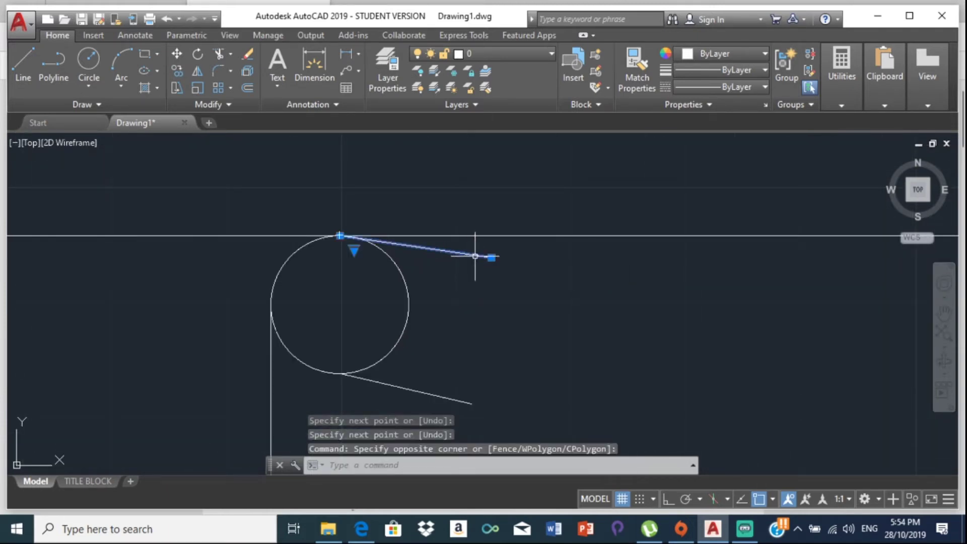
key(Delete)
key(Return)
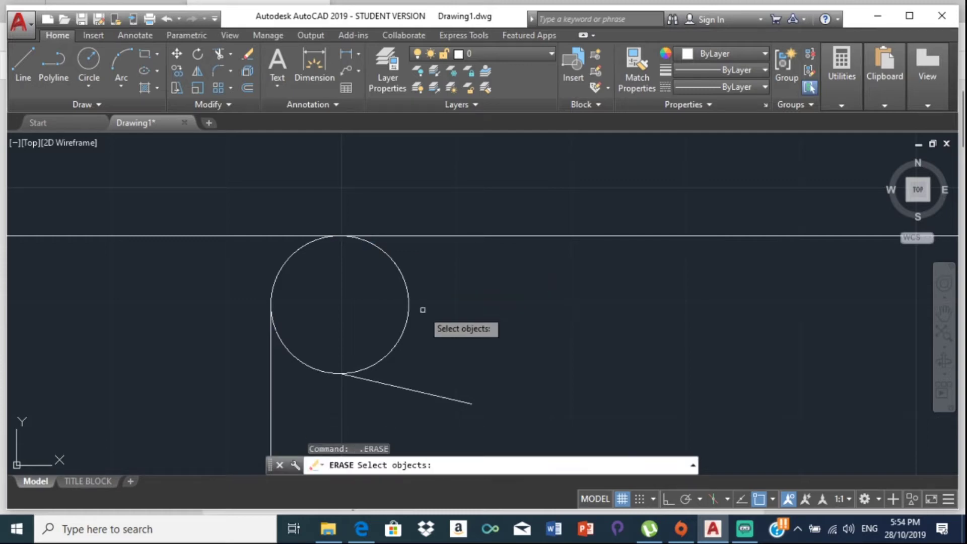
key(Escape)
- Draw a short spline hook from inside the stirrup up to the upper right side of the upper left inner bar circle
text(s)
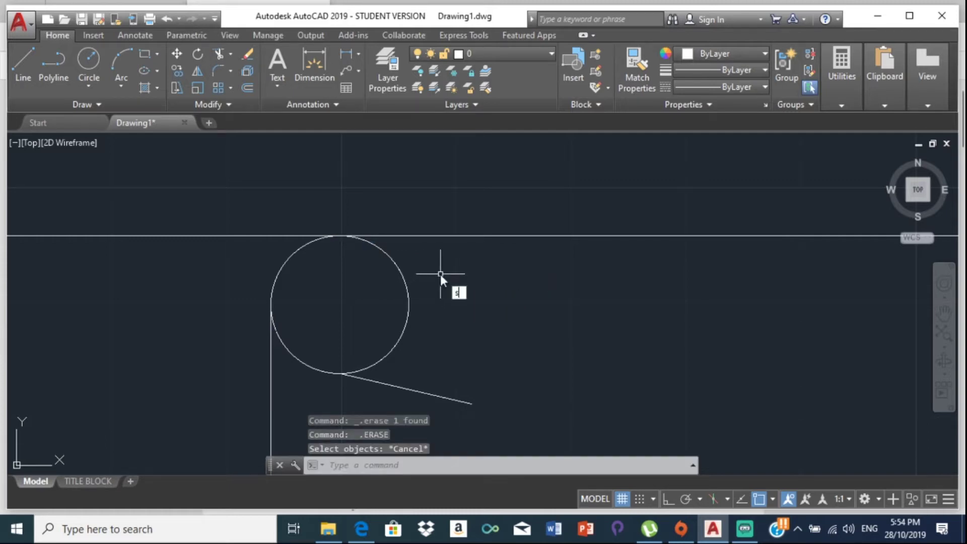
text(pl)
key(Return)
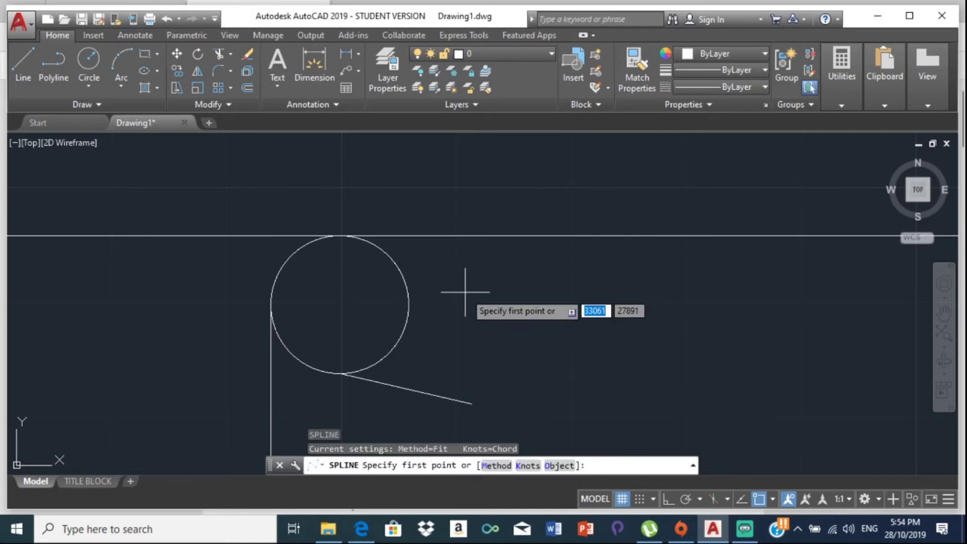
click(482, 302)
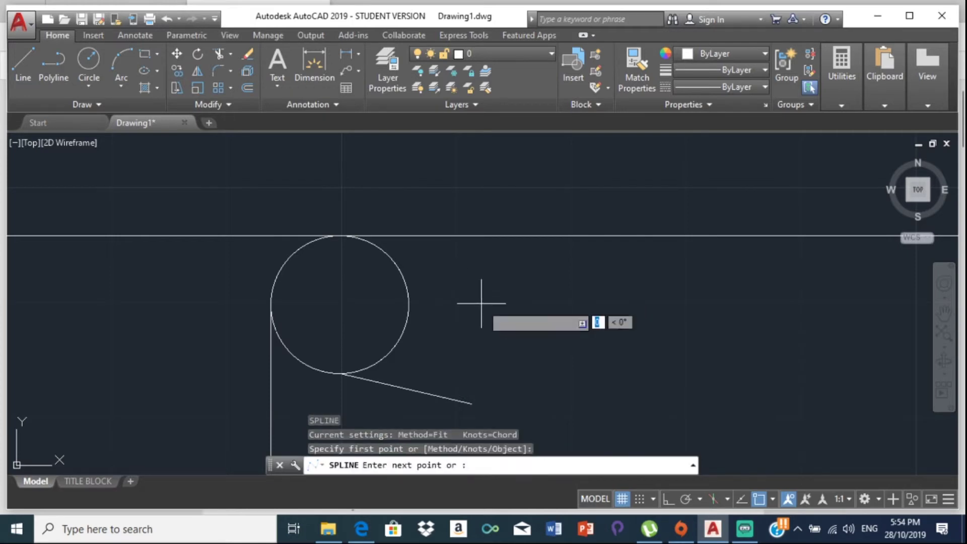
click(369, 240)
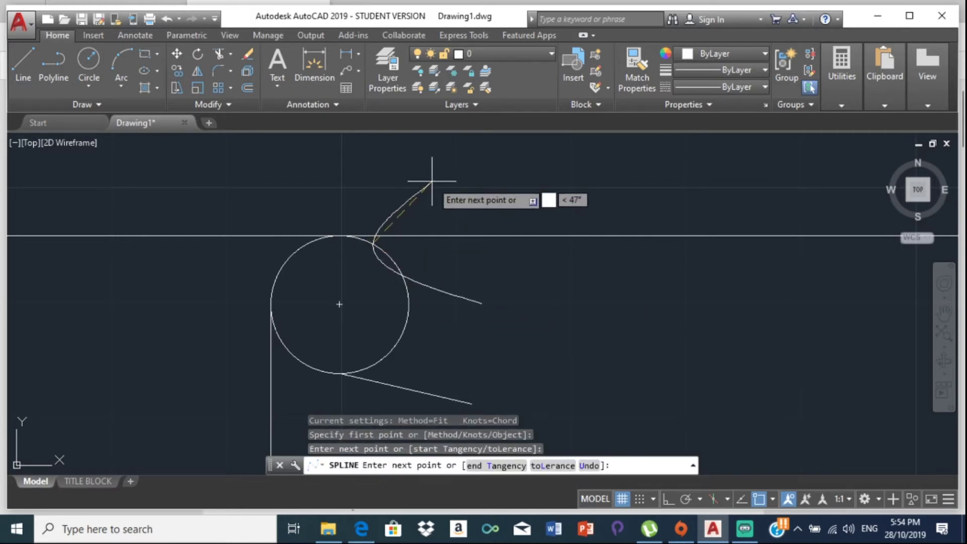
key(Return)
- Fill the two upper inner bar circles of the flange with a SOLID hatch
scroll(598, 350, down, 10)
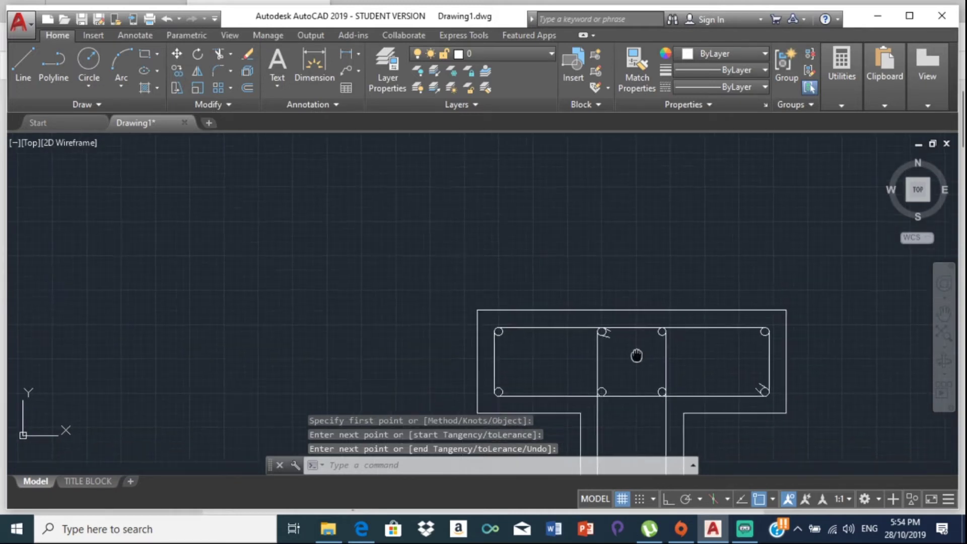
middle_drag(637, 352, 648, 252)
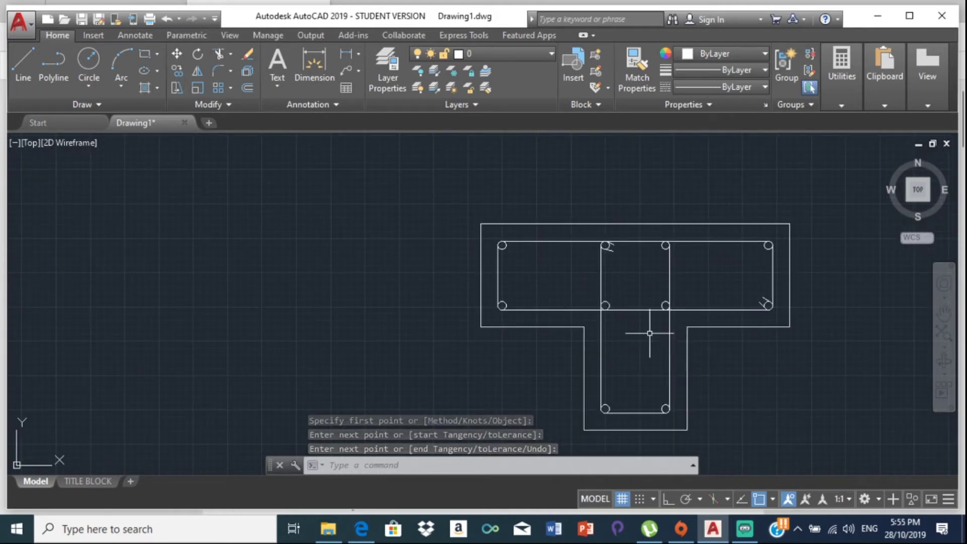
click(154, 89)
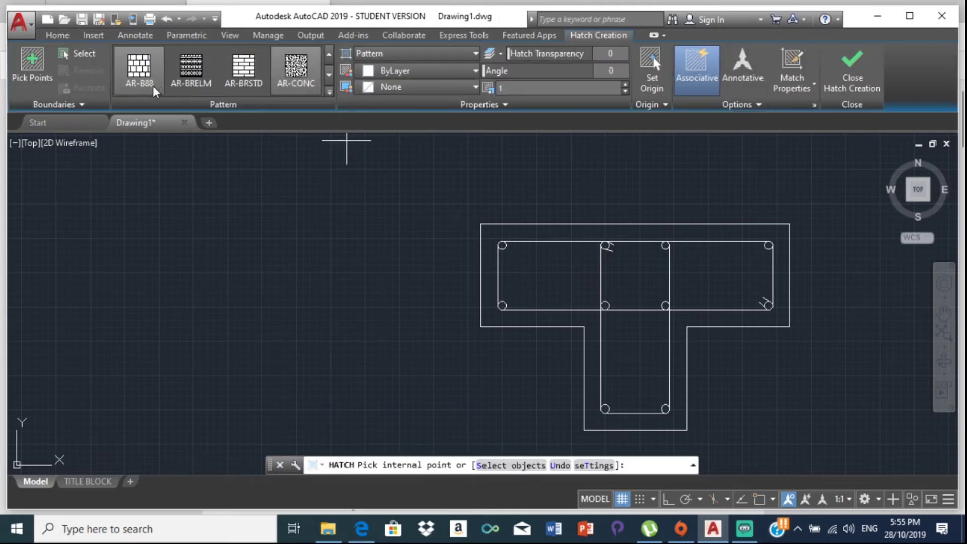
click(330, 94)
scroll(244, 119, up, 3)
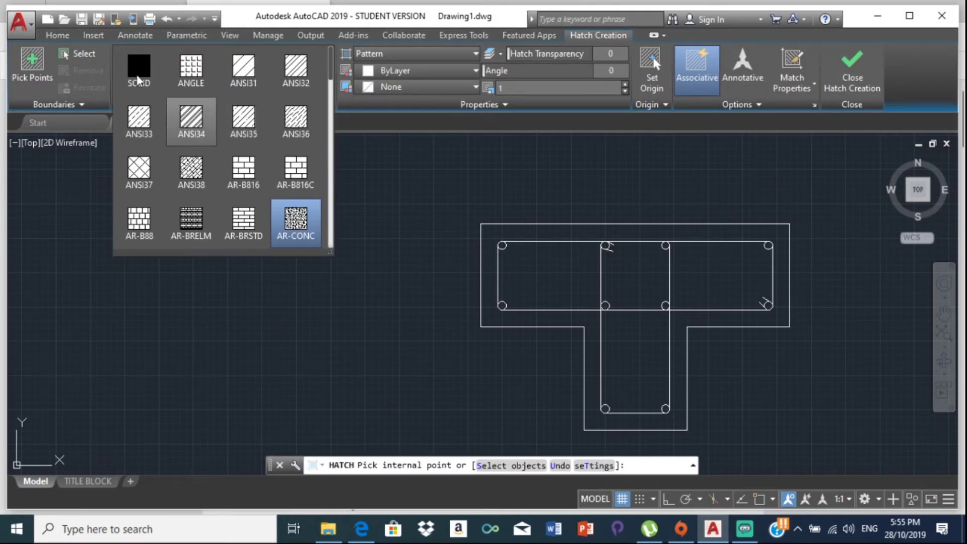
click(142, 68)
scroll(619, 267, up, 6)
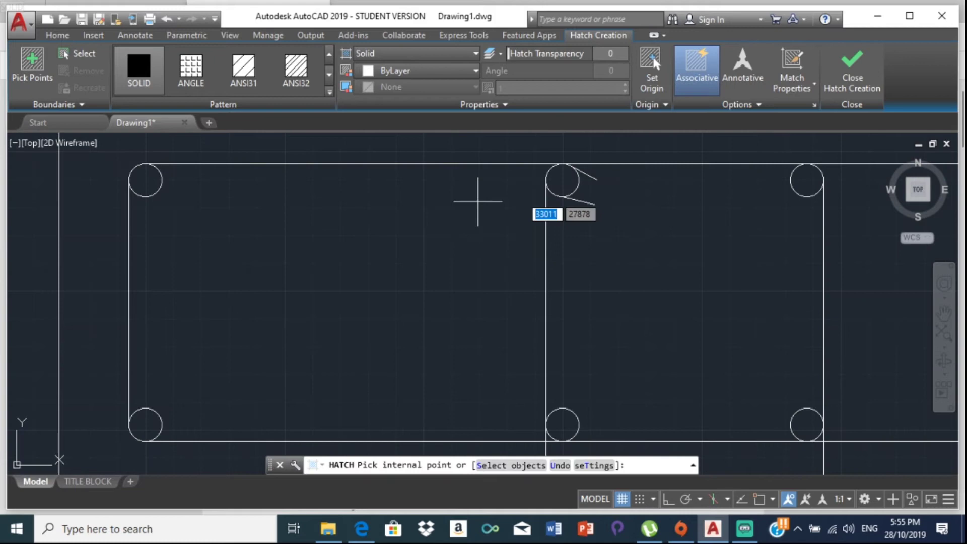
click(560, 180)
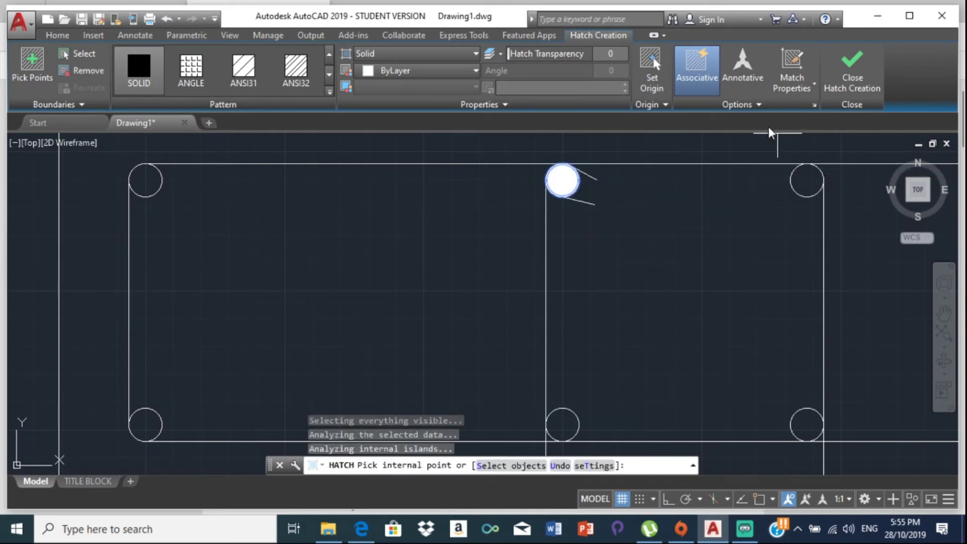
click(806, 180)
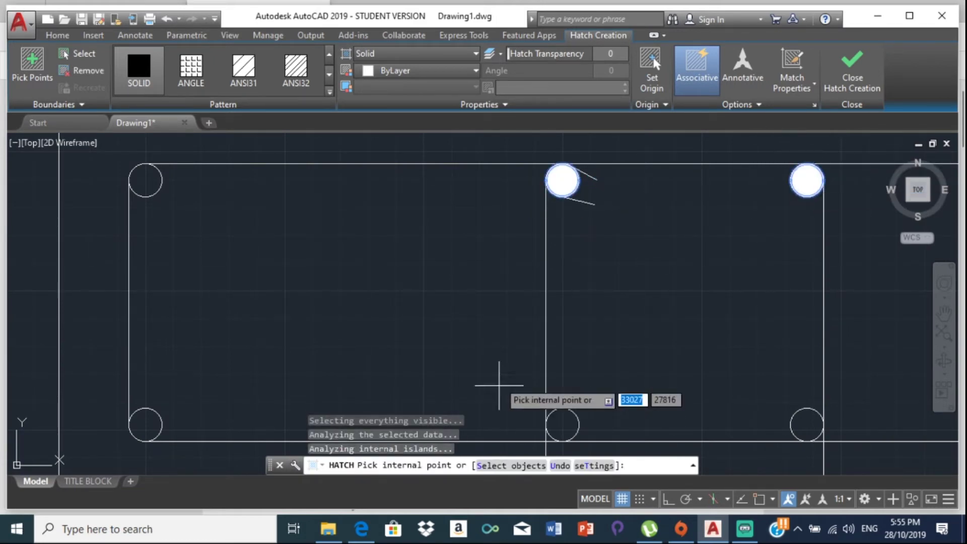
- Add the solid fill to the two lower inner bar circles where the flange meets the web
scroll(501, 380, down, 4)
middle_drag(501, 380, 569, 213)
scroll(568, 248, up, 2)
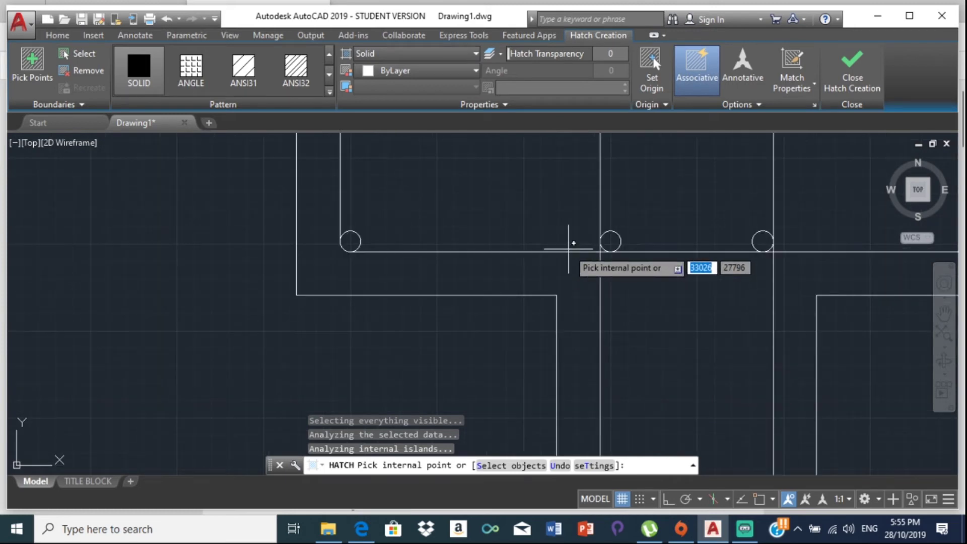
scroll(569, 249, up, 3)
click(676, 225)
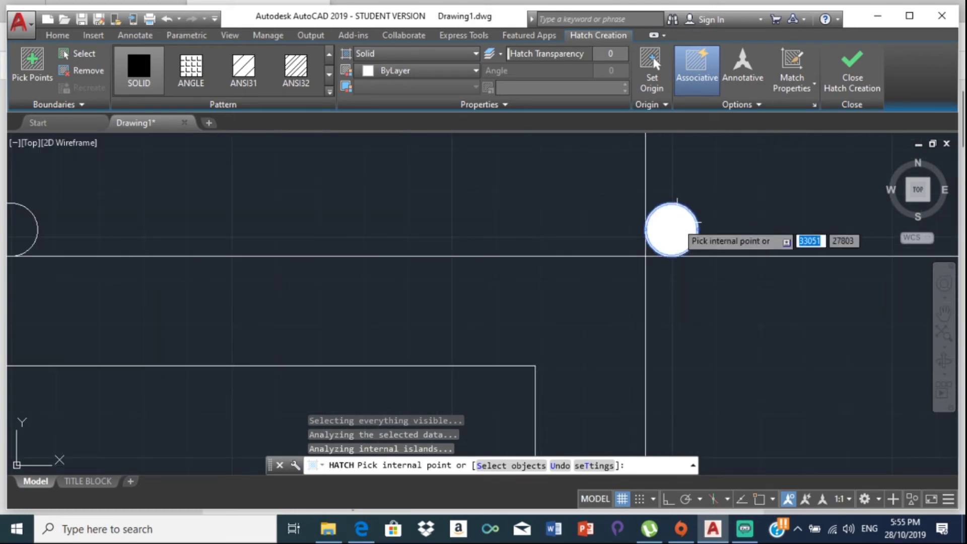
scroll(676, 224, down, 2)
middle_drag(796, 209, 756, 208)
click(725, 232)
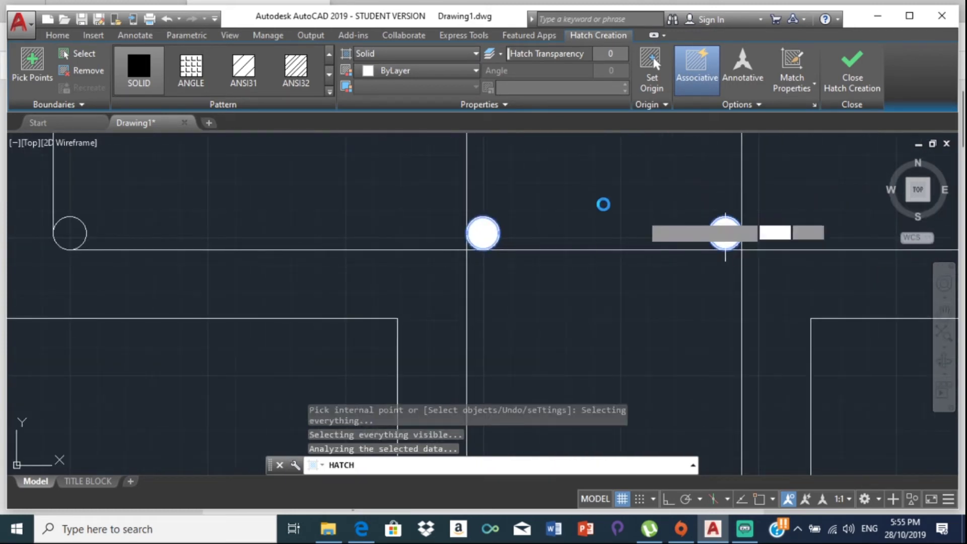
- Add the solid fill to the upper and lower bar circles at the flange's left end
scroll(363, 195, down, 3)
middle_drag(364, 194, 724, 292)
scroll(724, 282, up, 3)
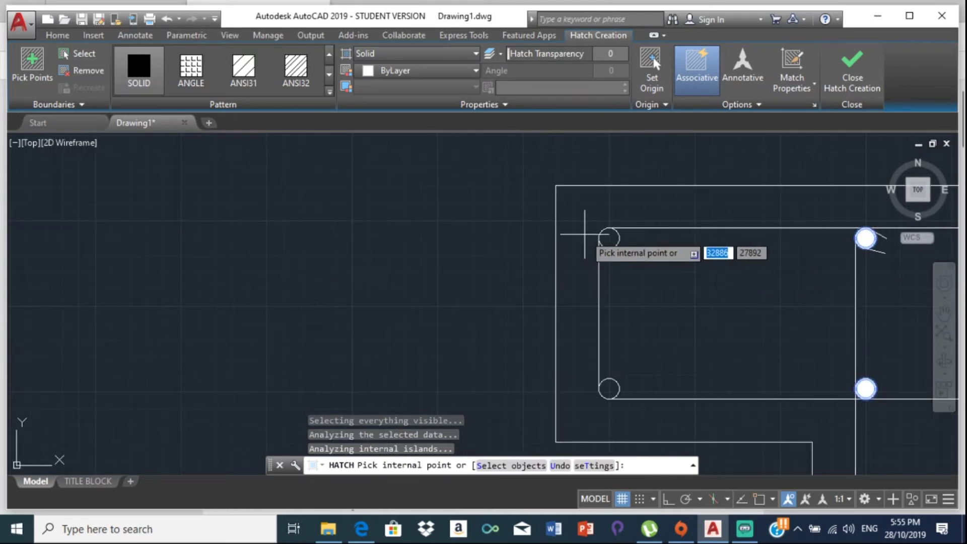
click(609, 237)
scroll(604, 384, up, 3)
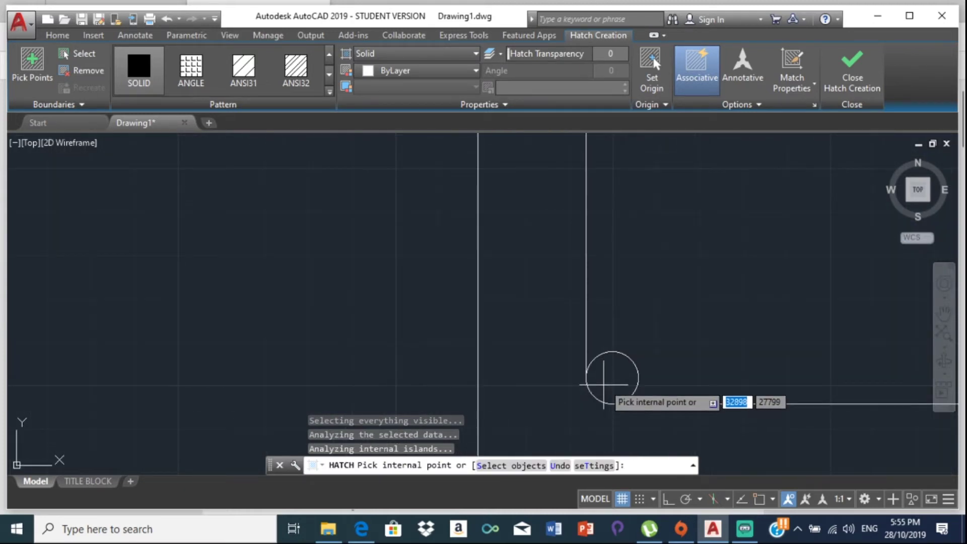
click(604, 385)
- Add the solid fill to the upper and lower bar circles at the flange's right end
scroll(706, 267, down, 3)
middle_drag(706, 268, 571, 238)
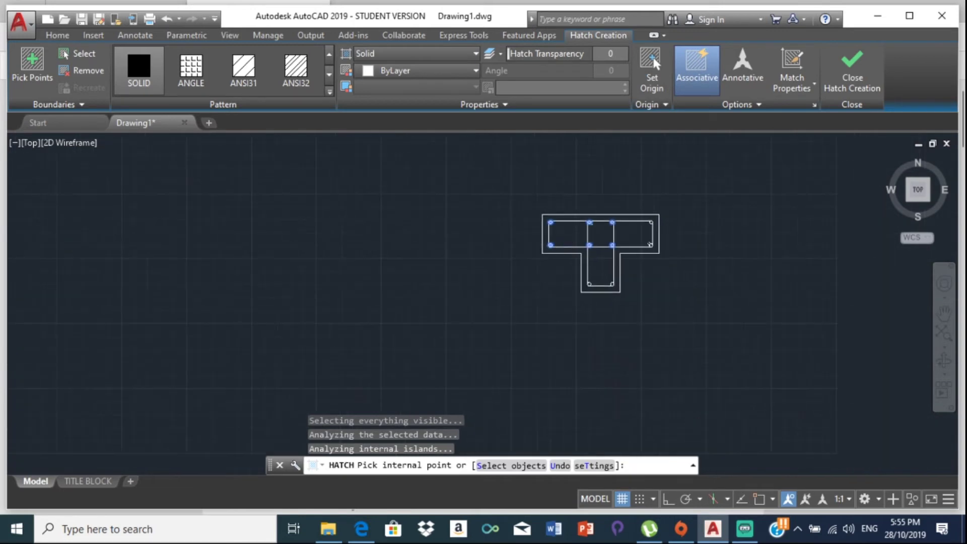
scroll(655, 219, up, 6)
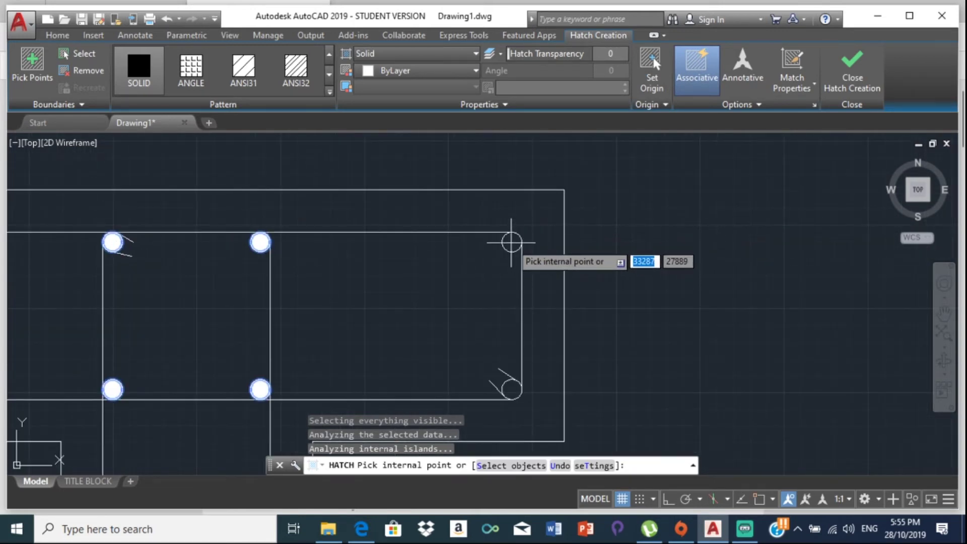
click(511, 243)
click(512, 390)
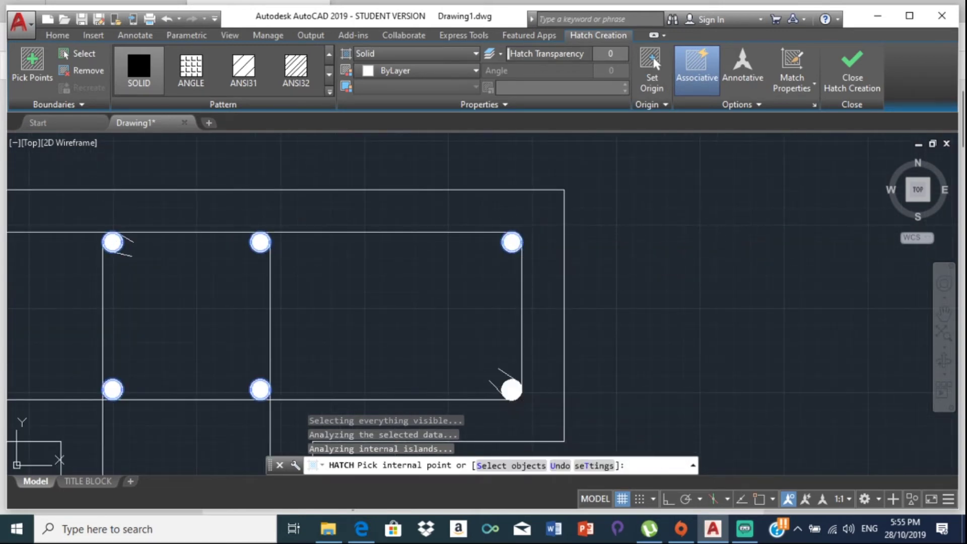
- Fill the two bar circles at the bottom of the web solid and finish the hatch
scroll(402, 302, down, 3)
middle_drag(402, 302, 417, 307)
scroll(404, 299, up, 4)
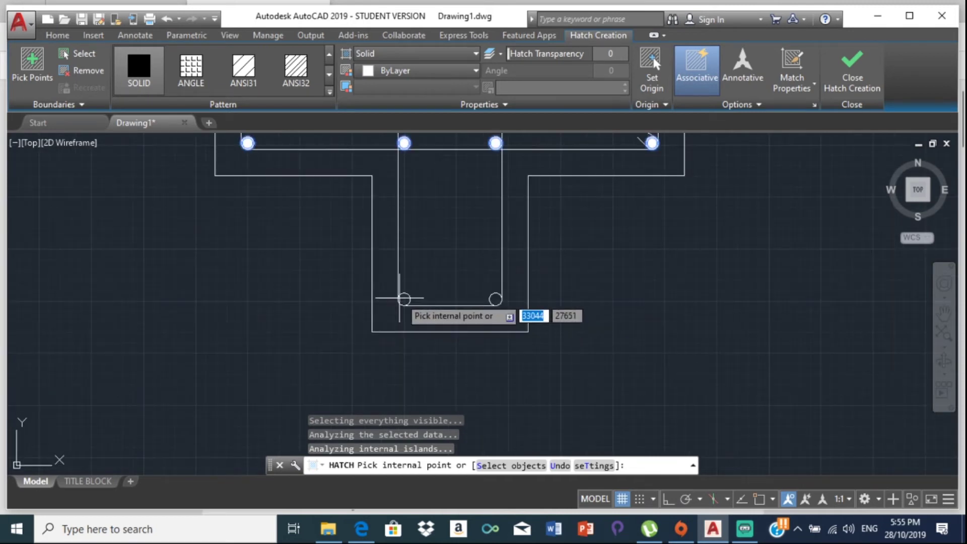
scroll(404, 299, up, 4)
click(402, 307)
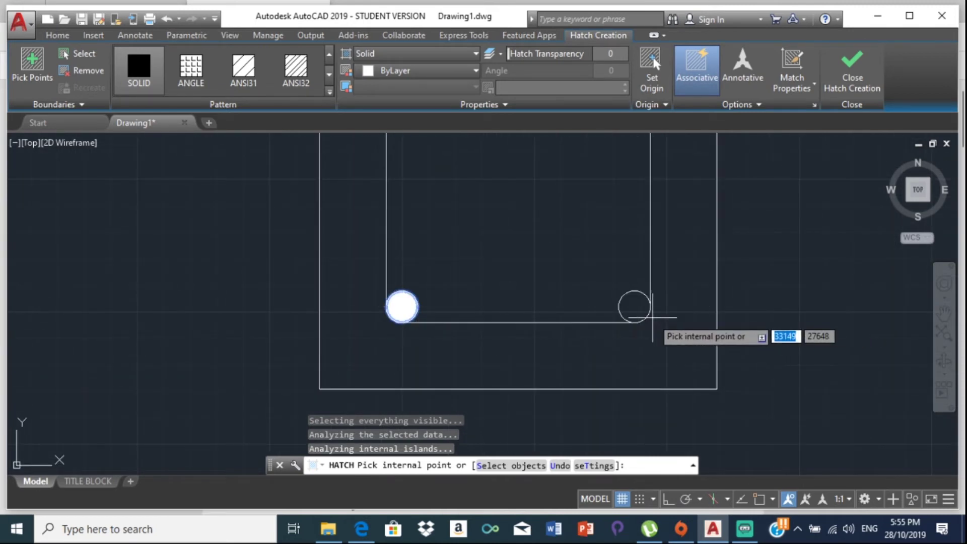
click(633, 307)
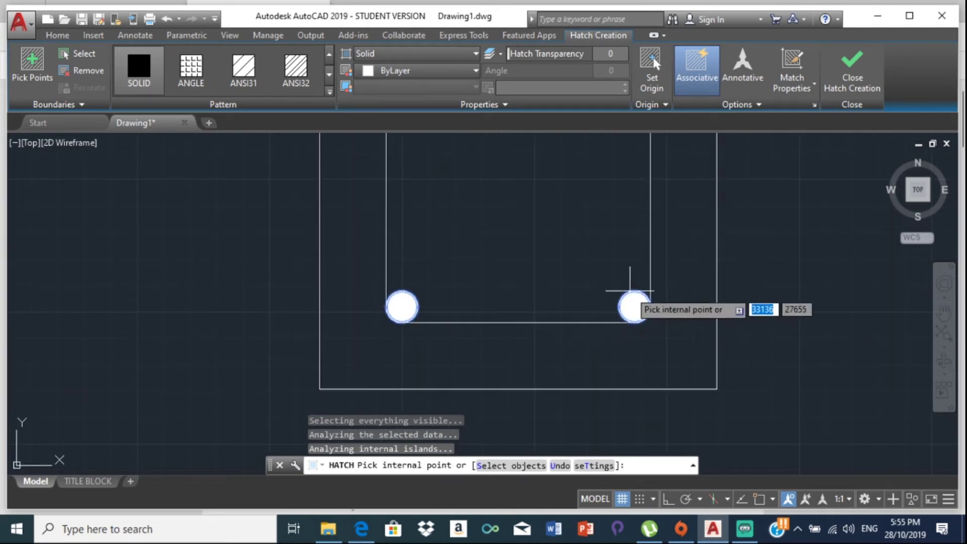
key(Escape)
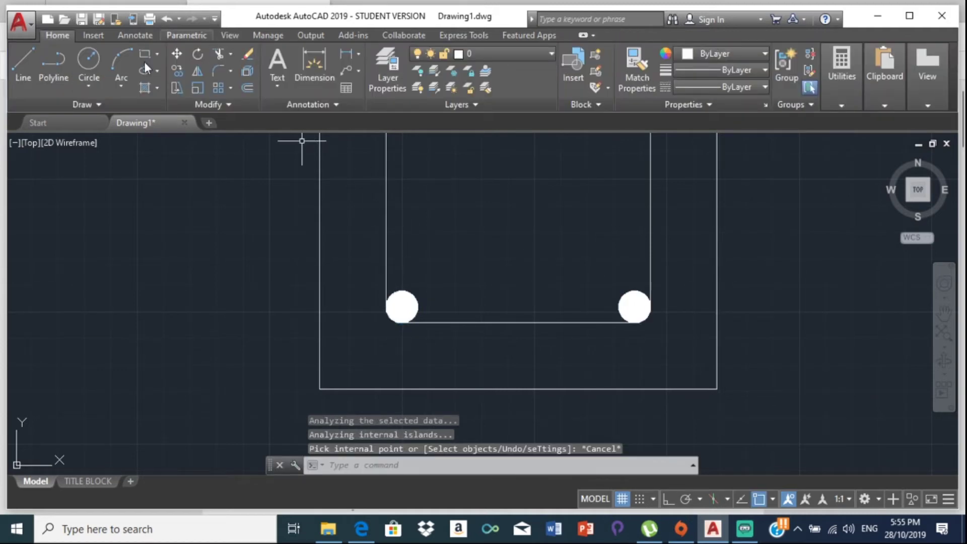
- Start a new hatch with the AR-CONC pattern and apply it inside the web part of the stirrup
click(146, 88)
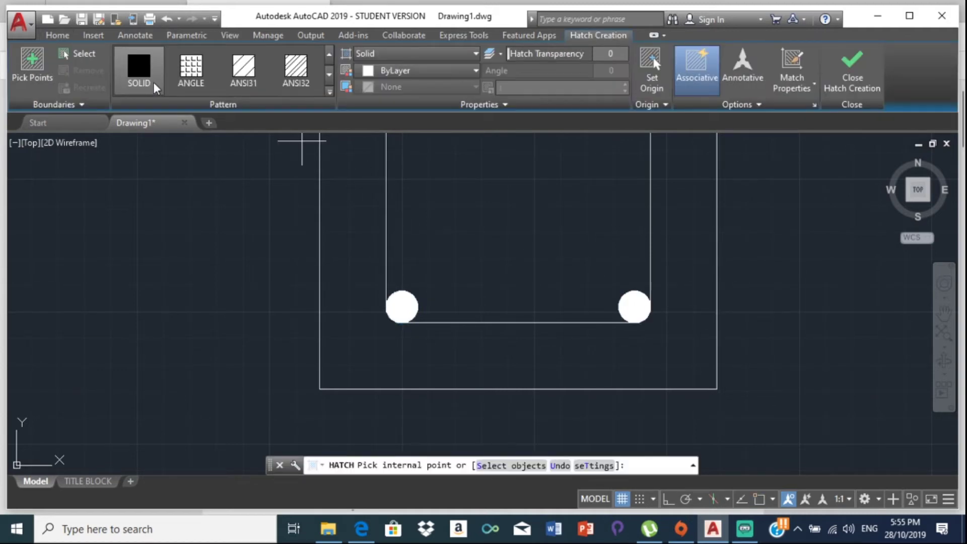
click(330, 93)
click(299, 184)
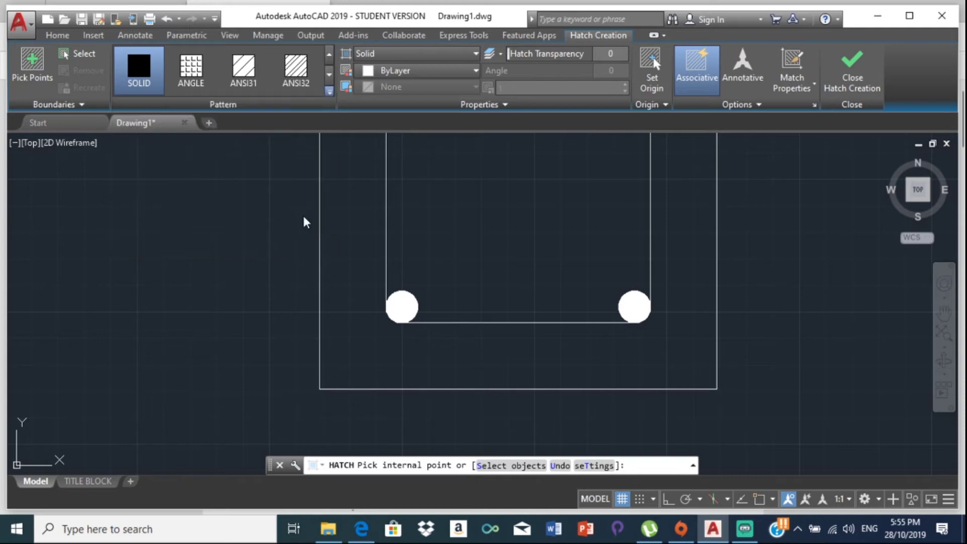
click(498, 204)
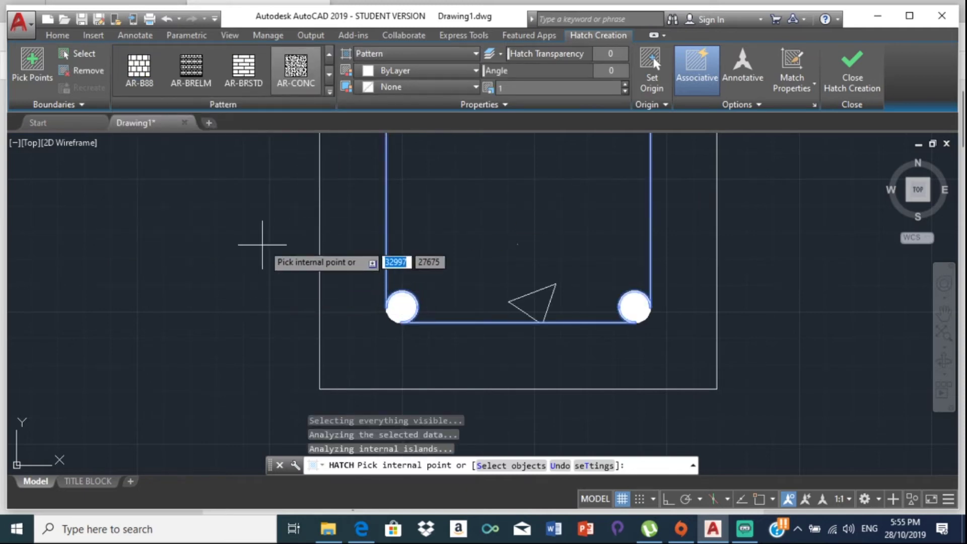
click(355, 217)
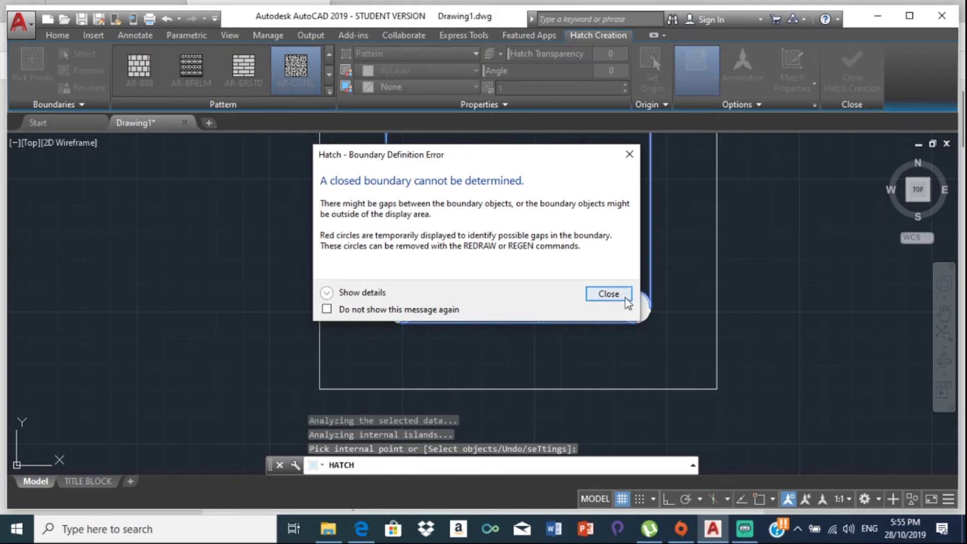
click(626, 301)
- Add the flange's three stirrup compartments and the cover band between stirrups and outer outline to the AR-CONC hatch
scroll(614, 201, down, 5)
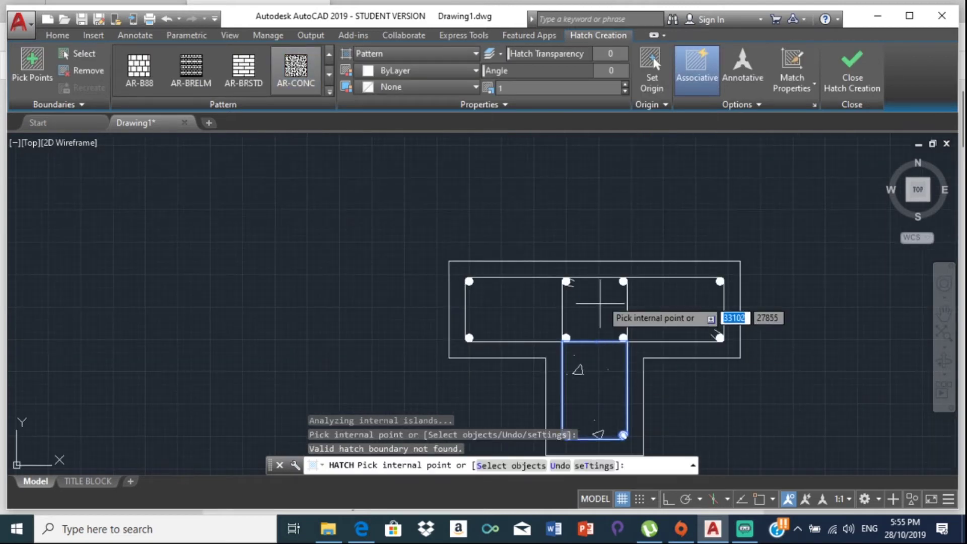
click(597, 304)
click(521, 304)
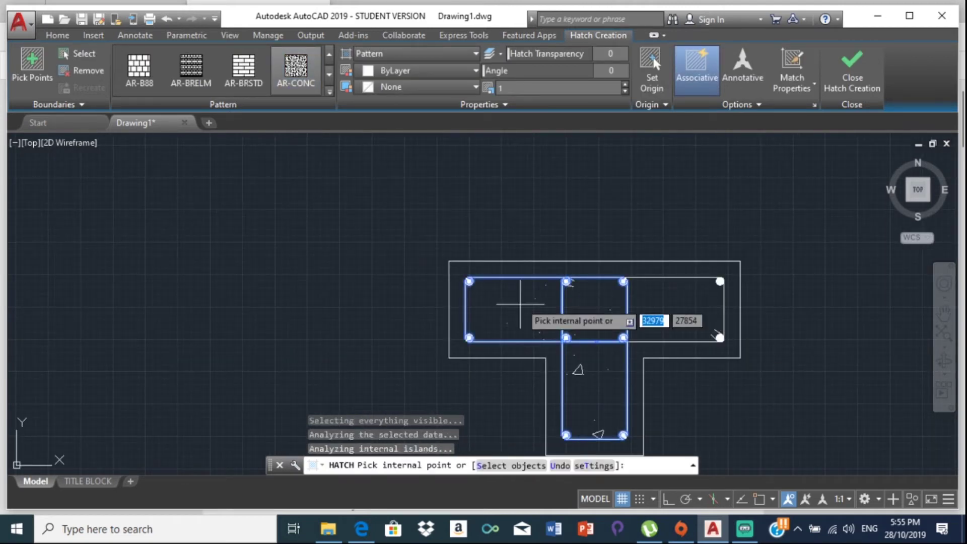
click(659, 313)
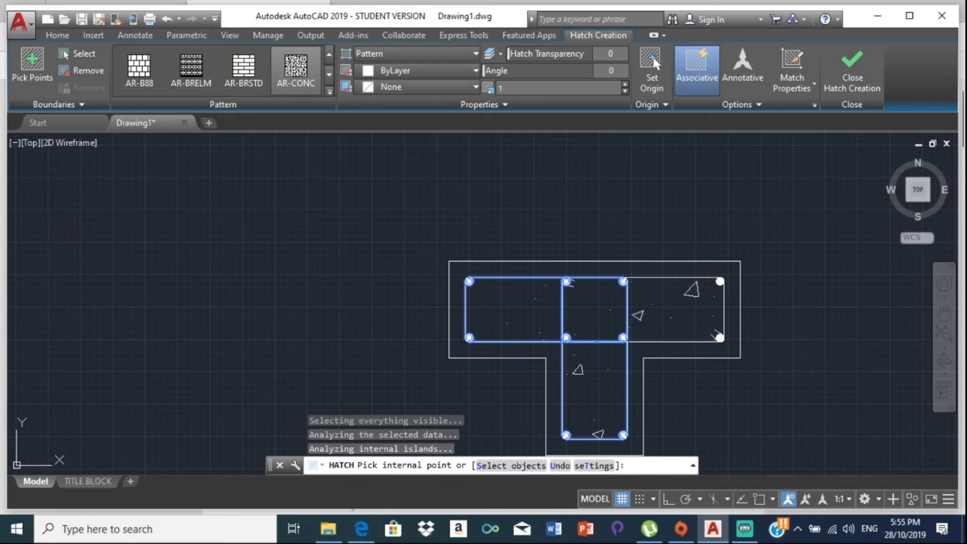
click(651, 268)
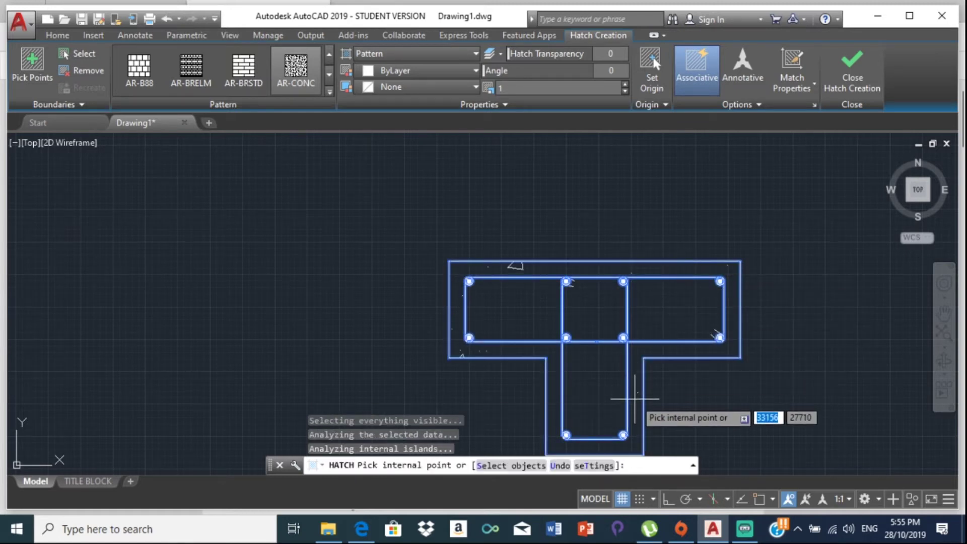
- Try to add the cover area below the web's lower left bar to the AR-CONC hatch
scroll(640, 400, down, 2)
scroll(579, 324, up, 5)
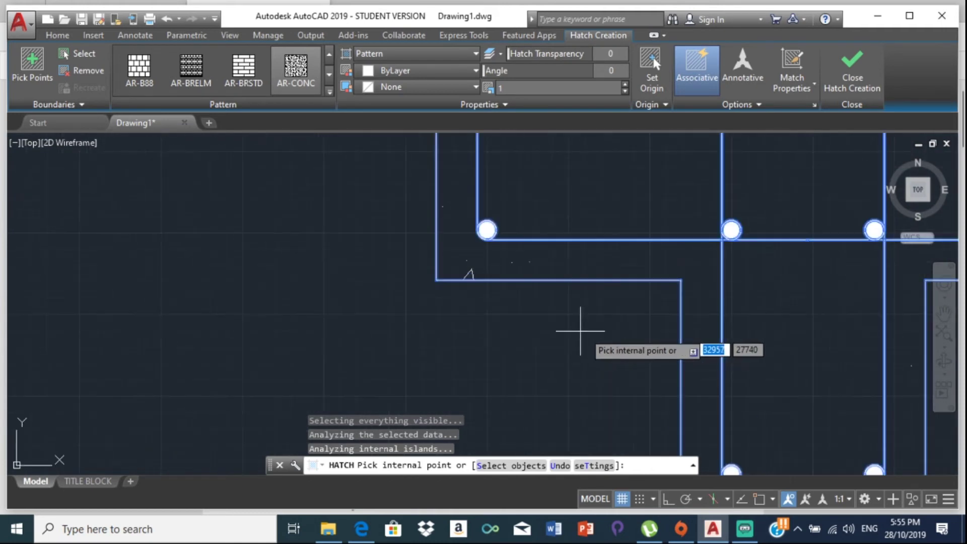
mouse_move(578, 324)
middle_down()
mouse_move(674, 338)
mouse_move(623, 216)
middle_up()
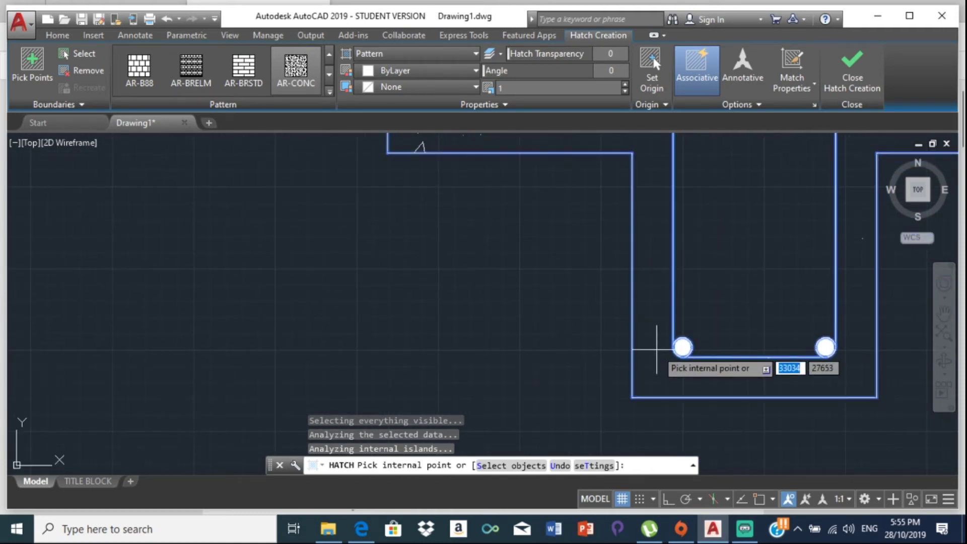
scroll(657, 348, up, 5)
click(712, 403)
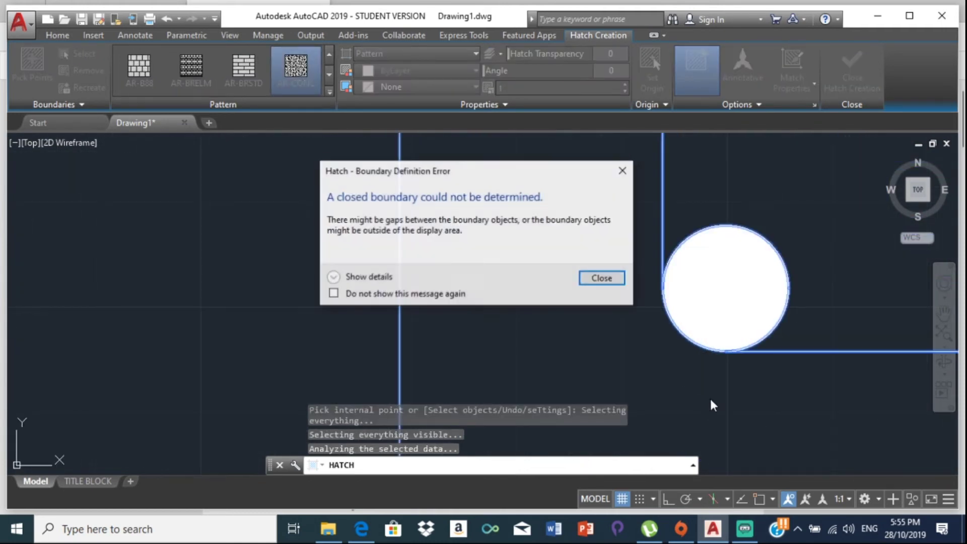
click(603, 278)
scroll(649, 277, down, 5)
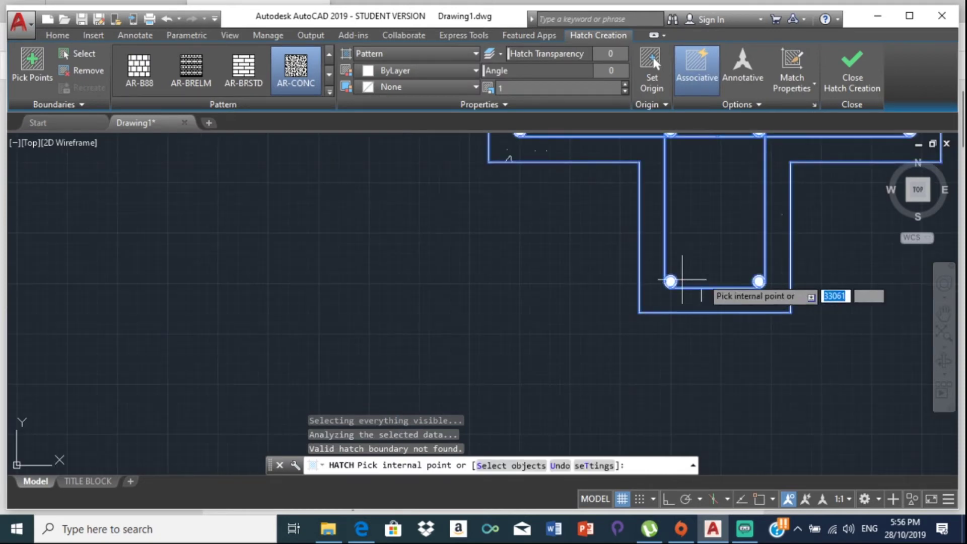
- Try to add the web interior between the stirrup legs to the AR-CONC hatch again
middle_drag(671, 277, 711, 148)
click(504, 202)
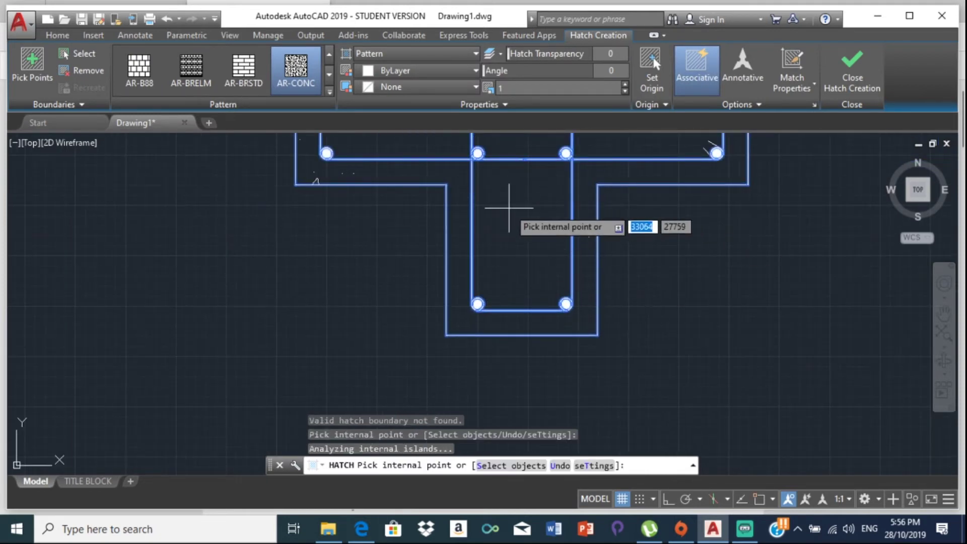
click(520, 213)
click(521, 213)
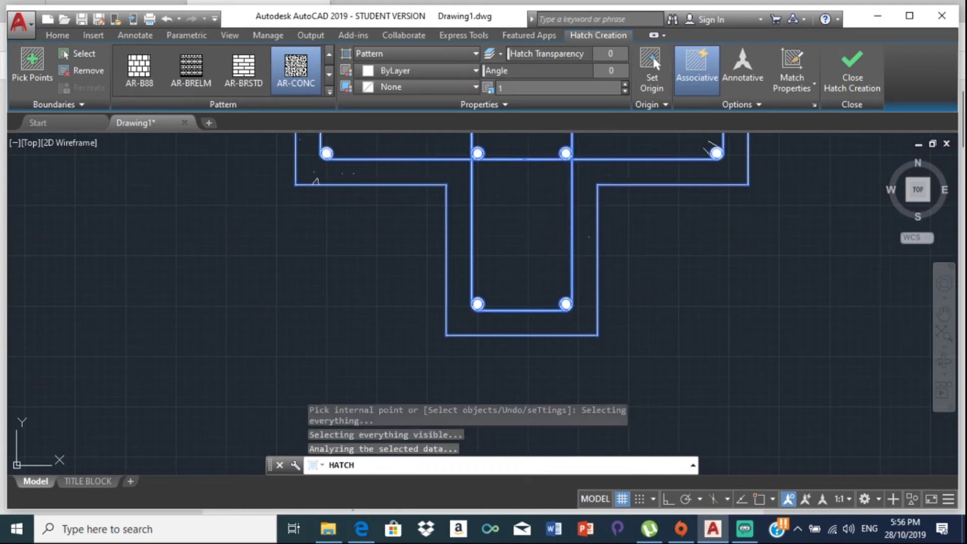
click(520, 213)
click(504, 194)
scroll(539, 205, down, 7)
scroll(513, 252, up, 7)
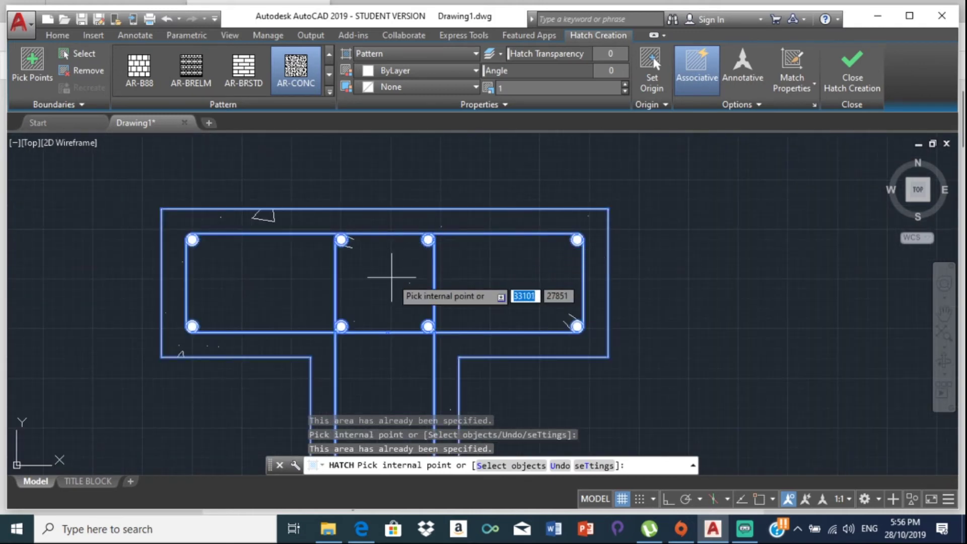
- Try to re-add the outer flange compartments to the AR-CONC hatch, then finish the hatch
click(538, 271)
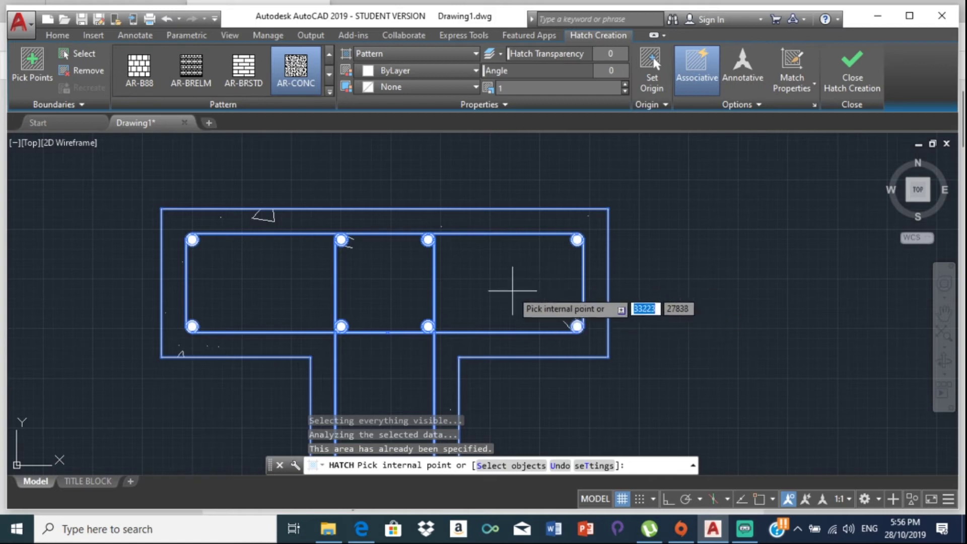
click(505, 274)
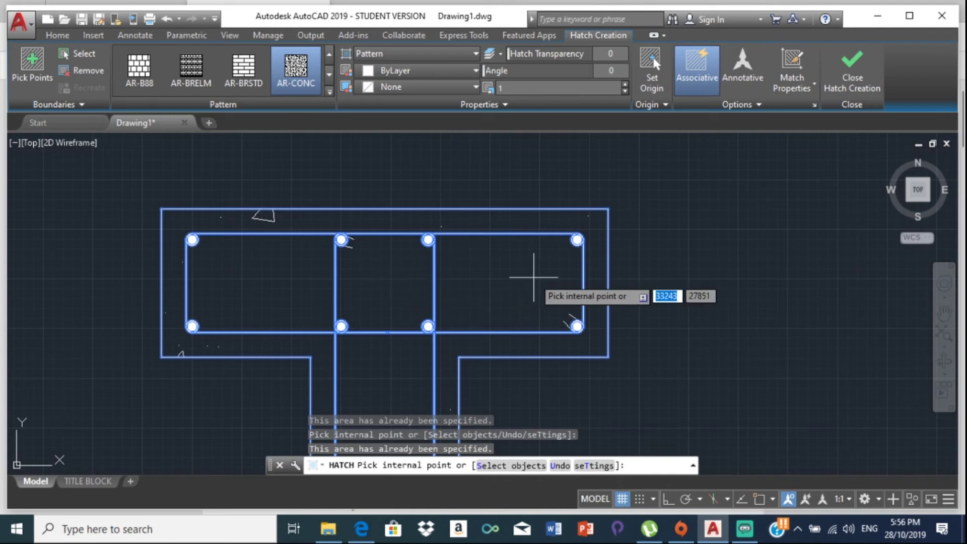
click(526, 269)
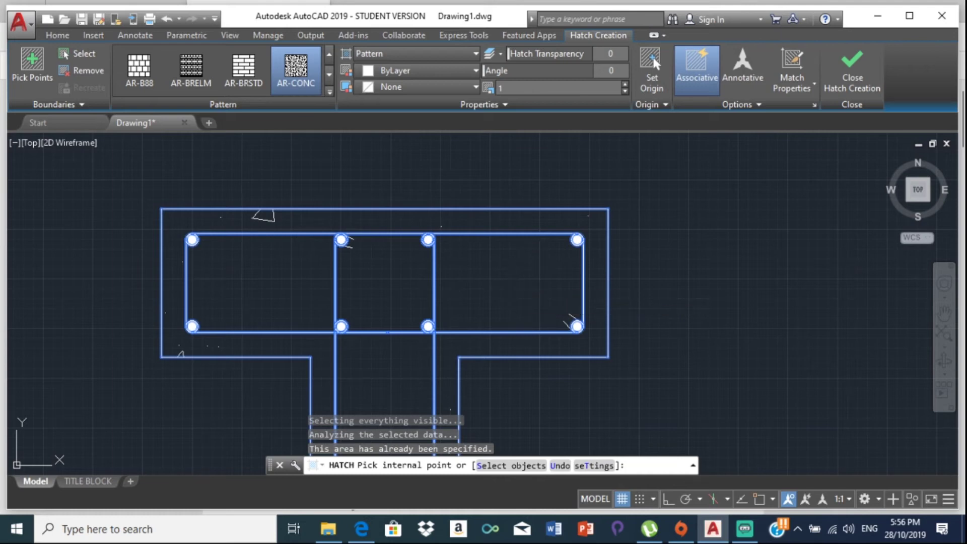
click(501, 282)
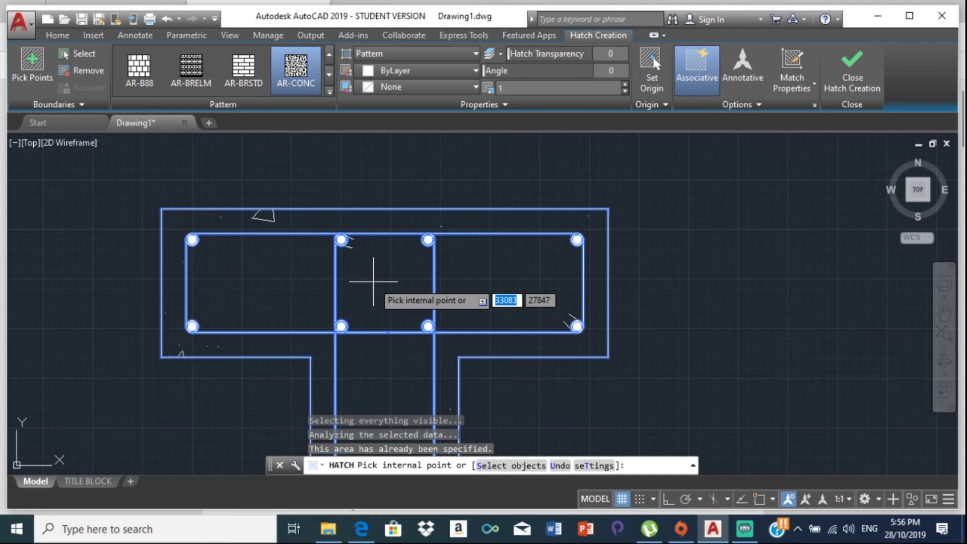
click(292, 277)
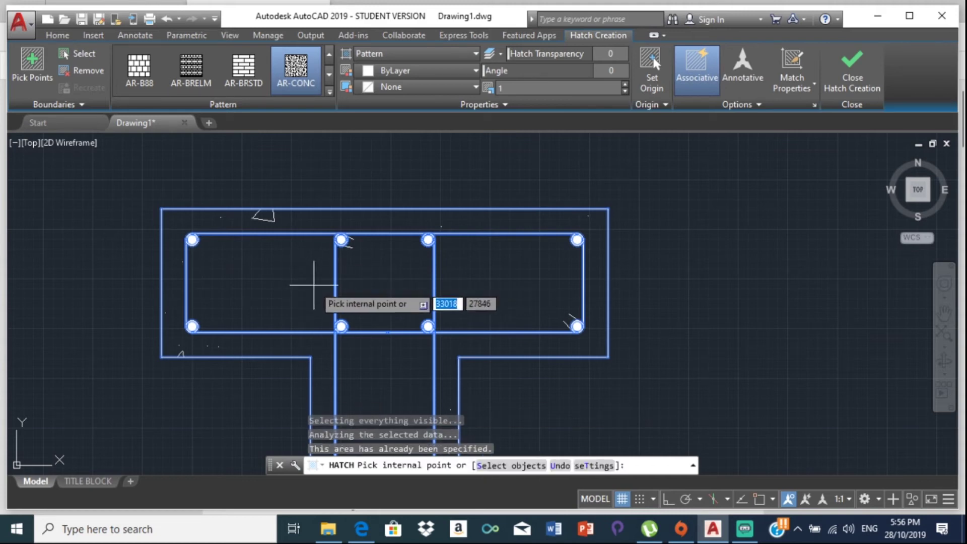
key(Escape)
- Try to hatch the three flange compartments, the web interior and the surrounding cover band together with AR-CONC
scroll(538, 282, down, 6)
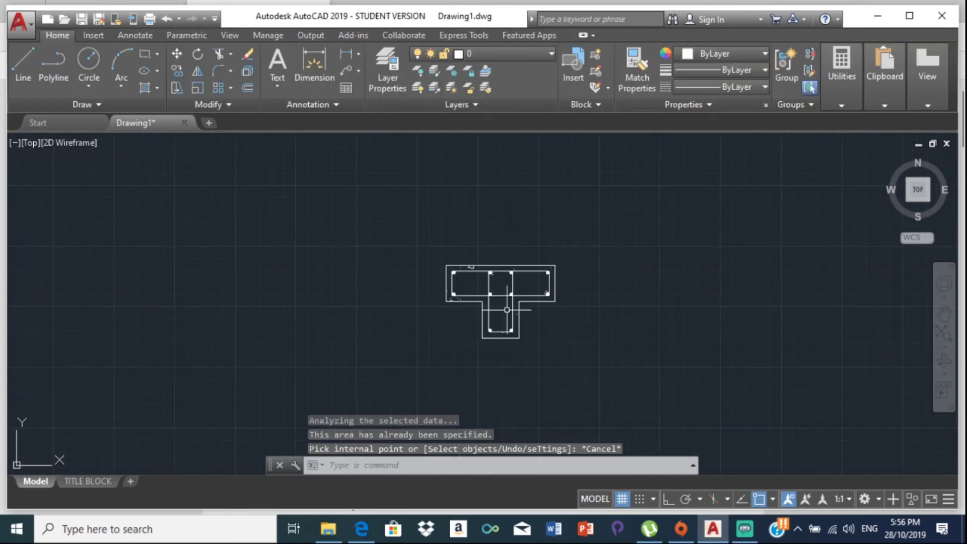
scroll(506, 310, up, 6)
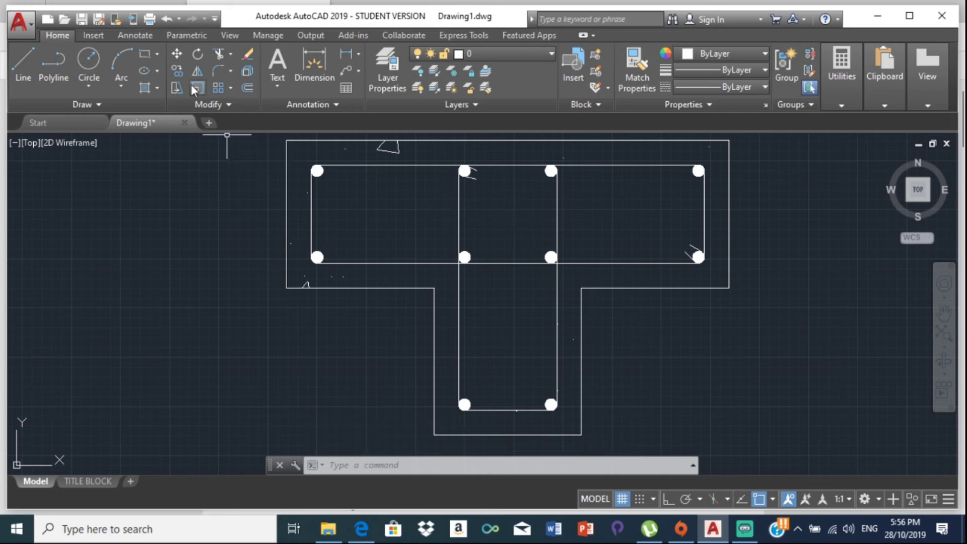
click(156, 91)
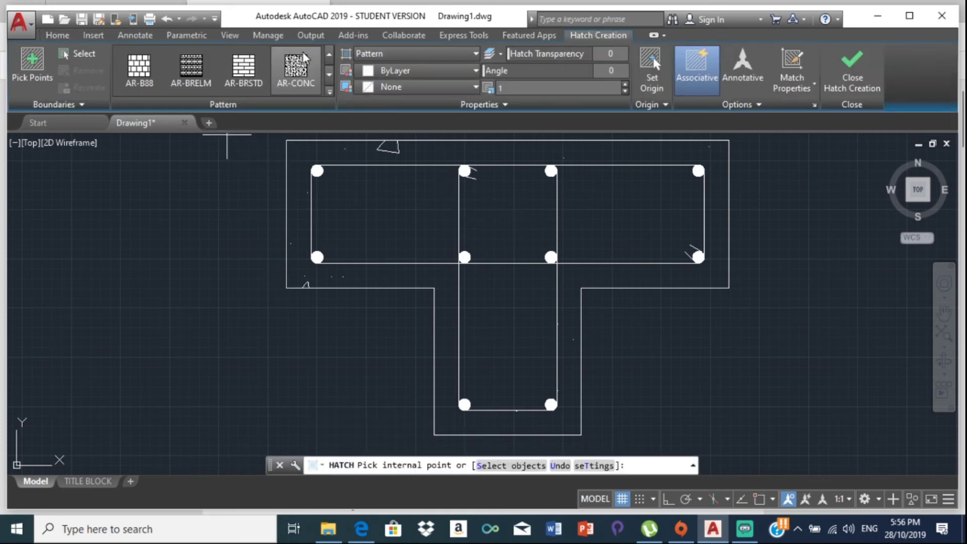
click(389, 218)
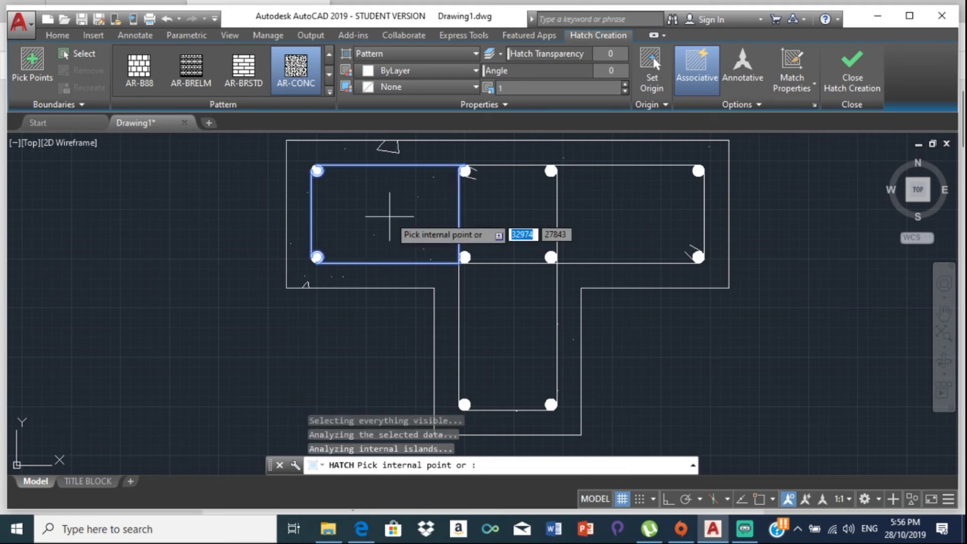
click(518, 218)
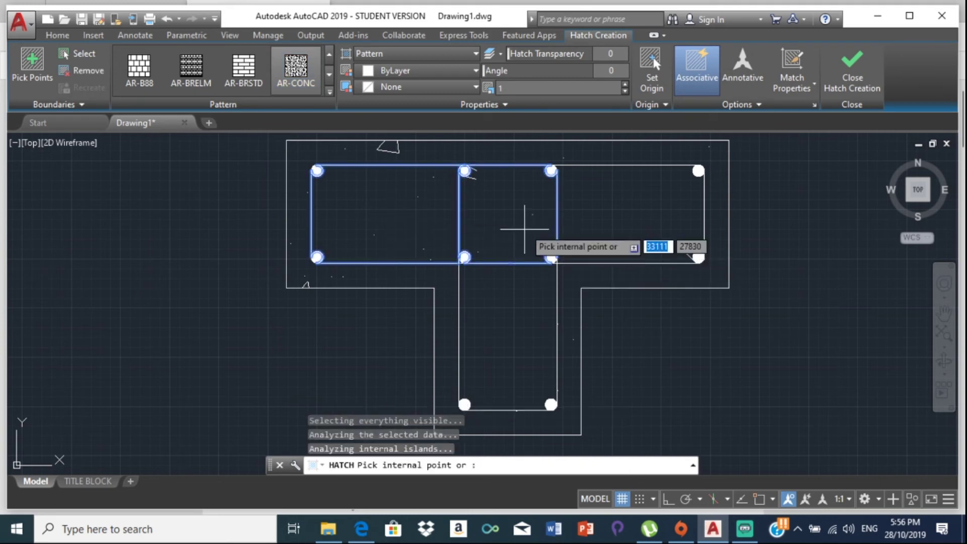
click(652, 233)
click(524, 324)
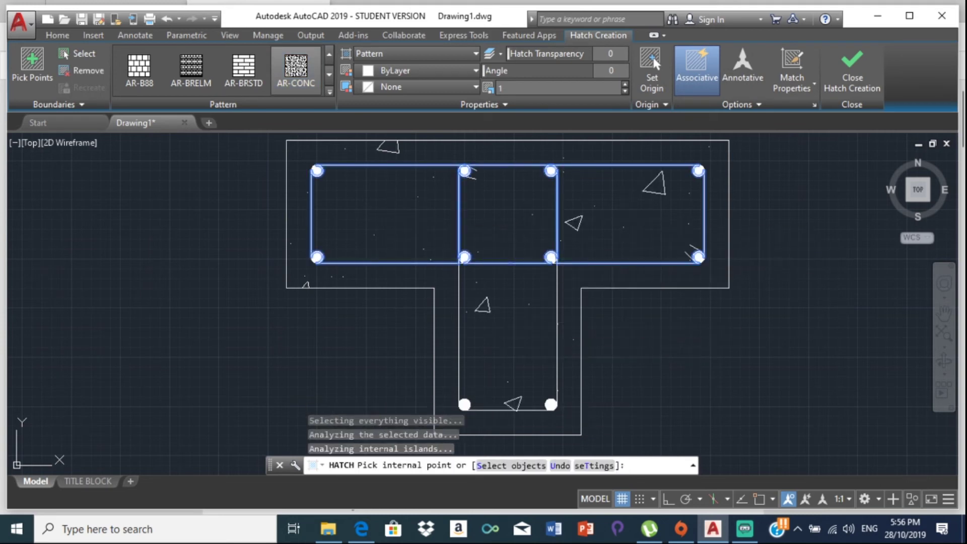
click(577, 285)
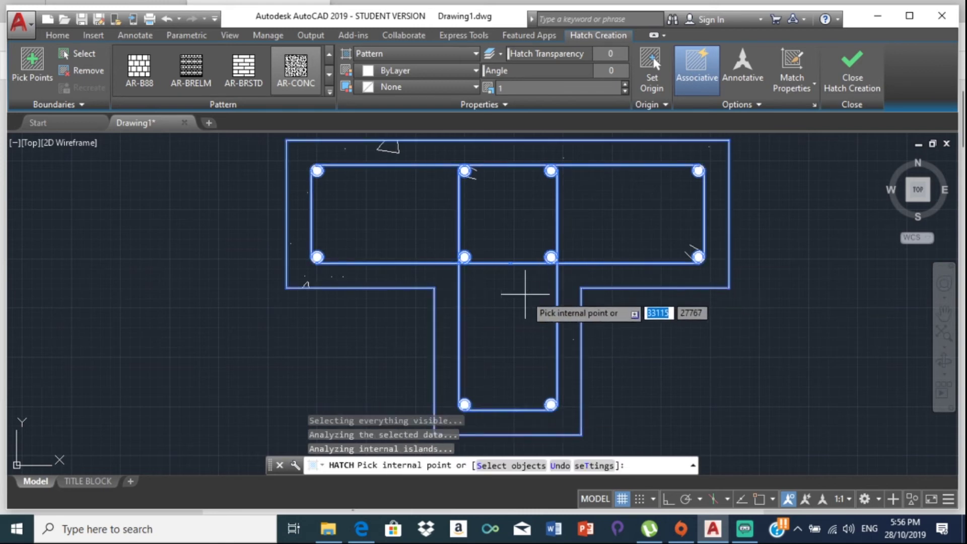
click(503, 283)
click(506, 196)
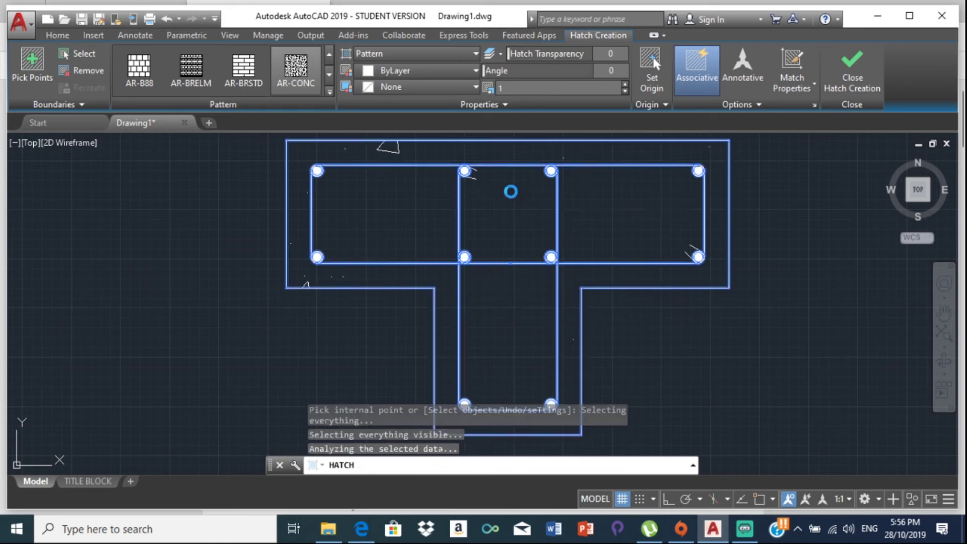
key(Escape)
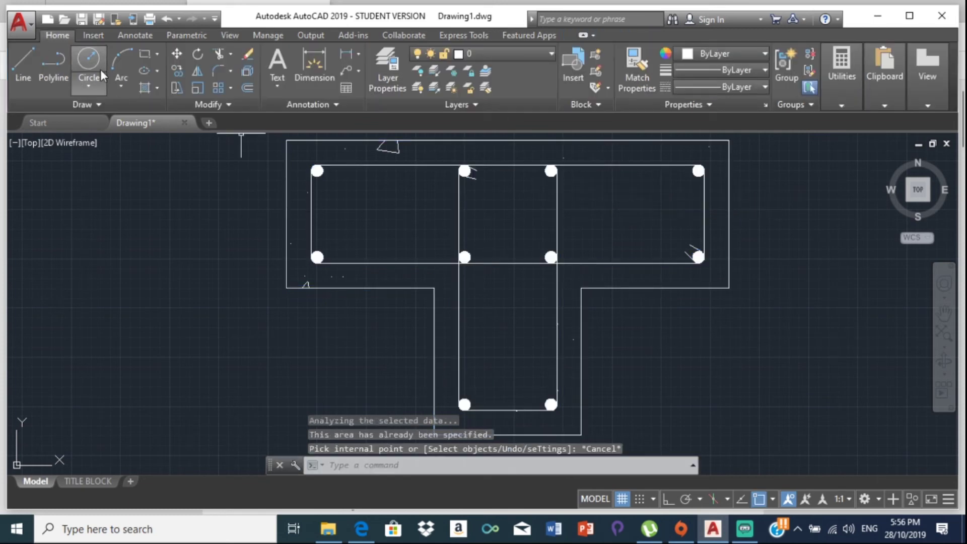
- Create a separate AR-CONC hatch in the three flange compartments and the web interior, leaving out the cover band
click(156, 89)
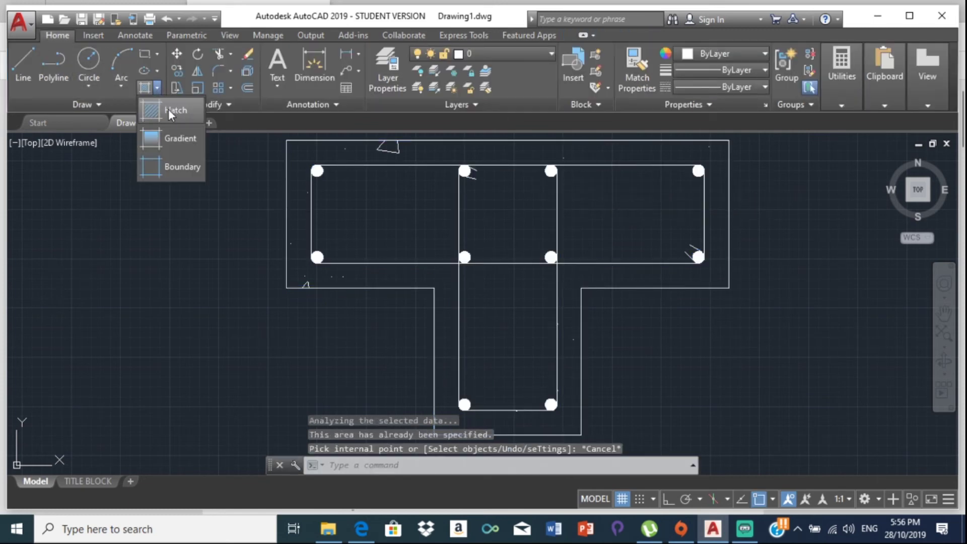
click(168, 109)
click(519, 225)
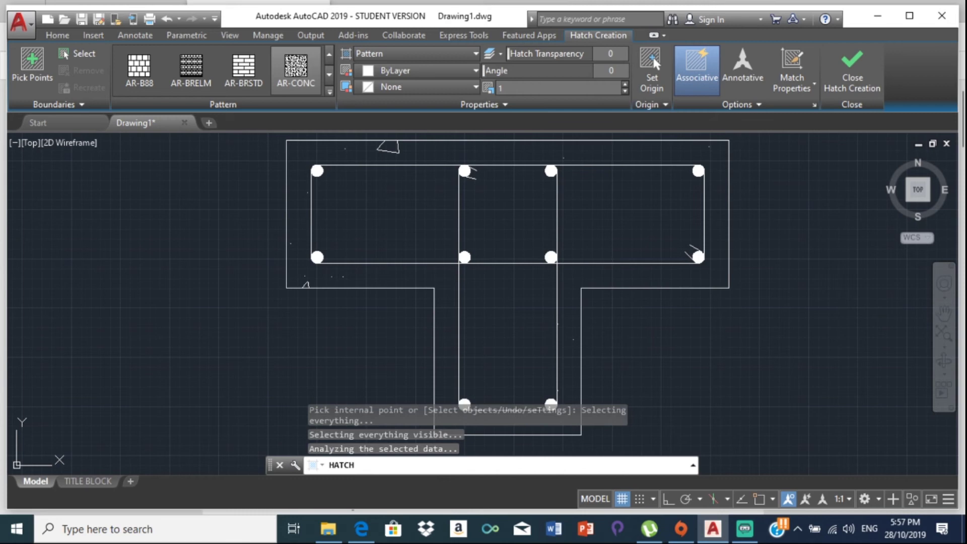
click(620, 216)
click(360, 209)
click(508, 321)
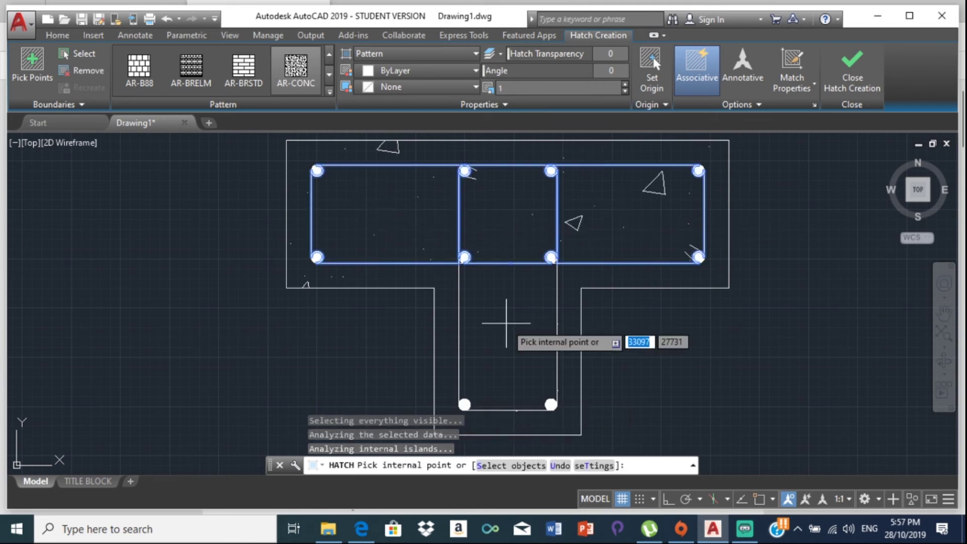
key(Escape)
- Draw a short line beside the web, continued by a long slanted line across the web's stirrup and outline
scroll(696, 247, down, 1)
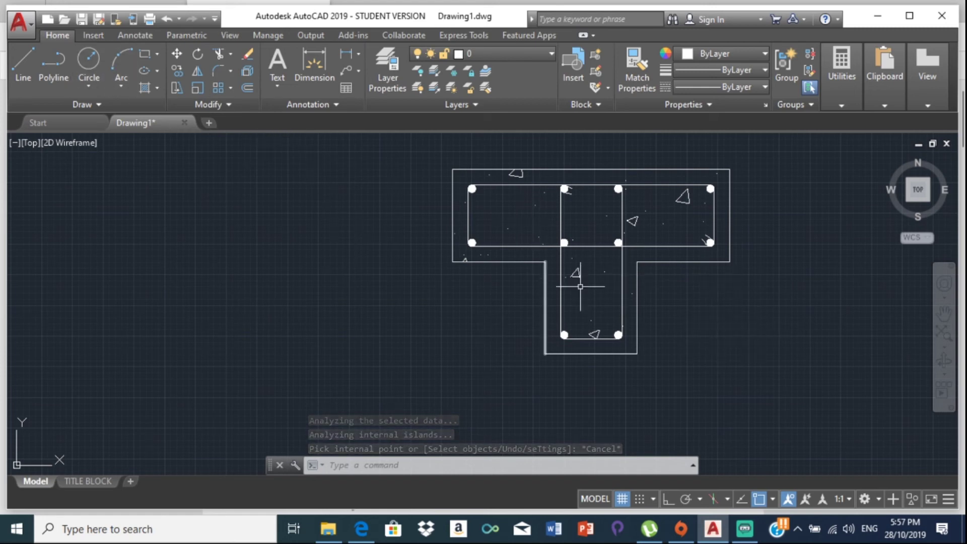
click(15, 68)
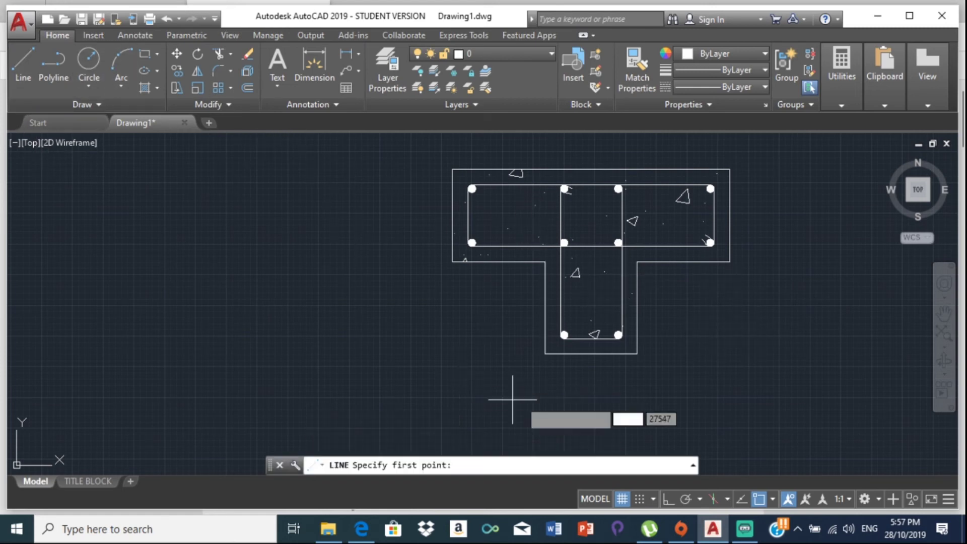
click(478, 294)
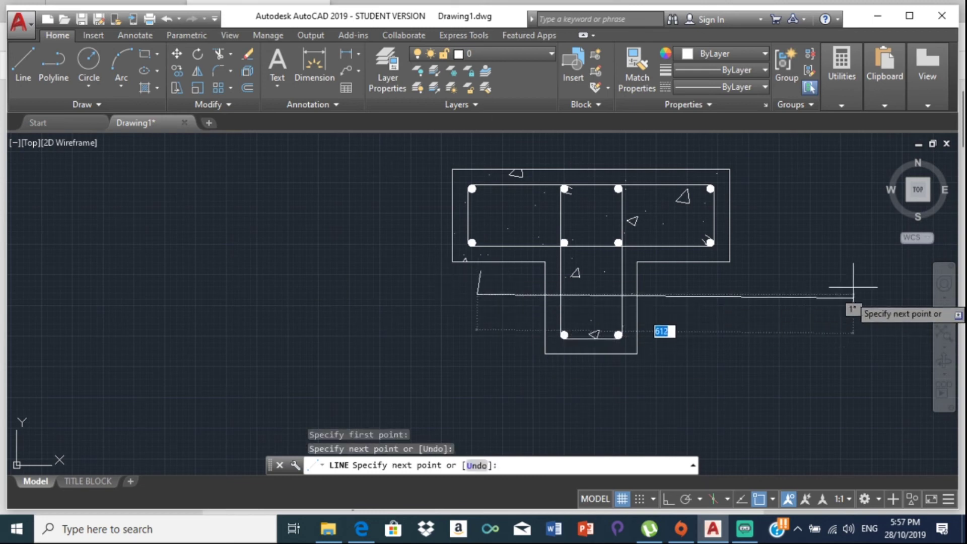
click(822, 279)
key(Escape)
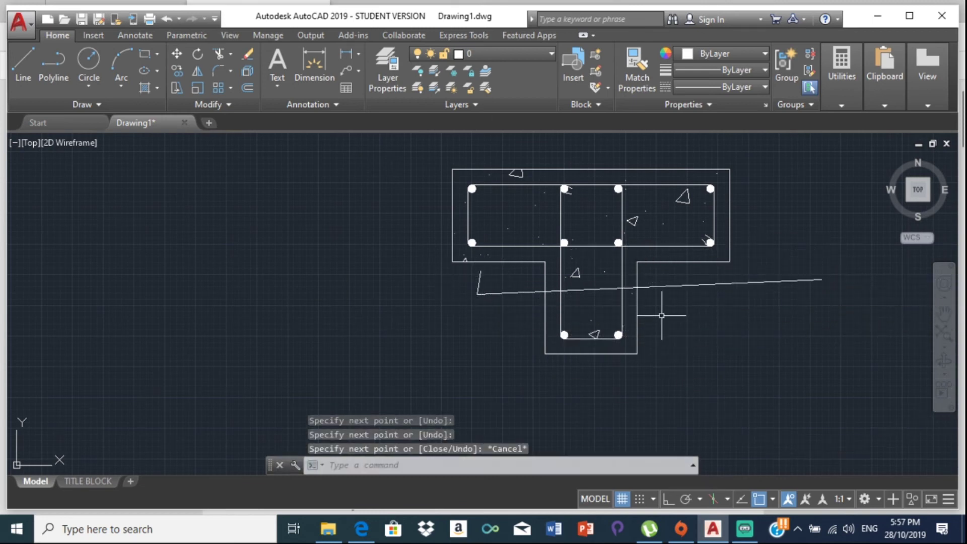
- Hatch the cover band below and above the slanted line with AR-CONC and finish the hatch
click(145, 89)
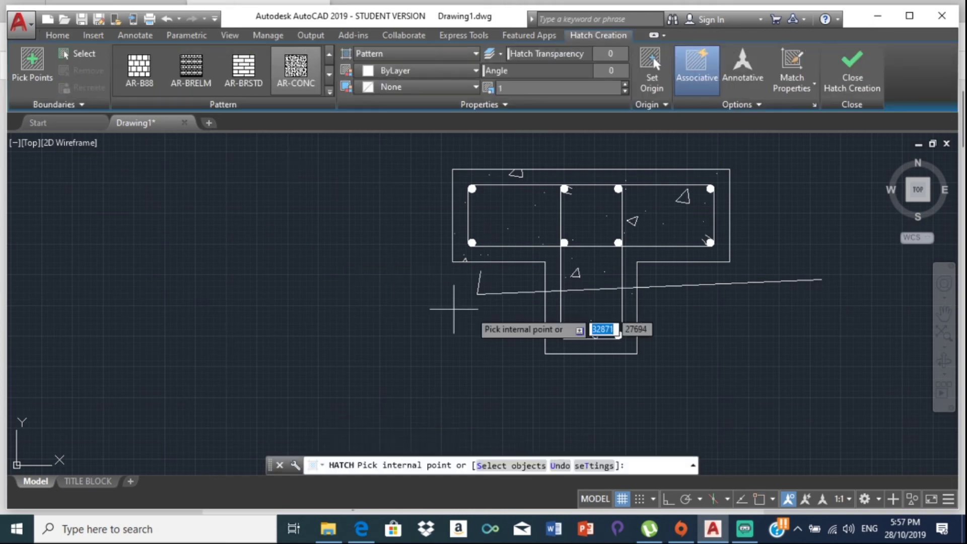
click(548, 304)
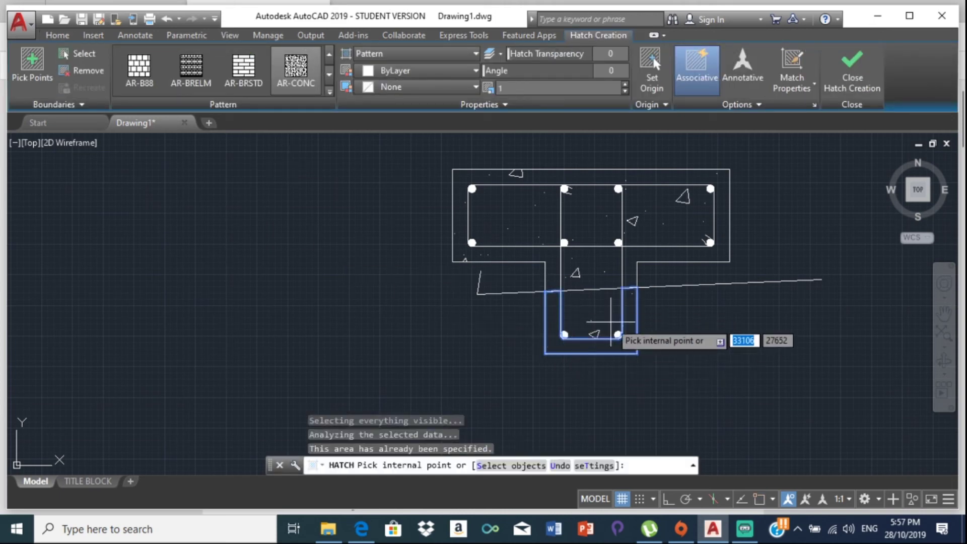
click(635, 262)
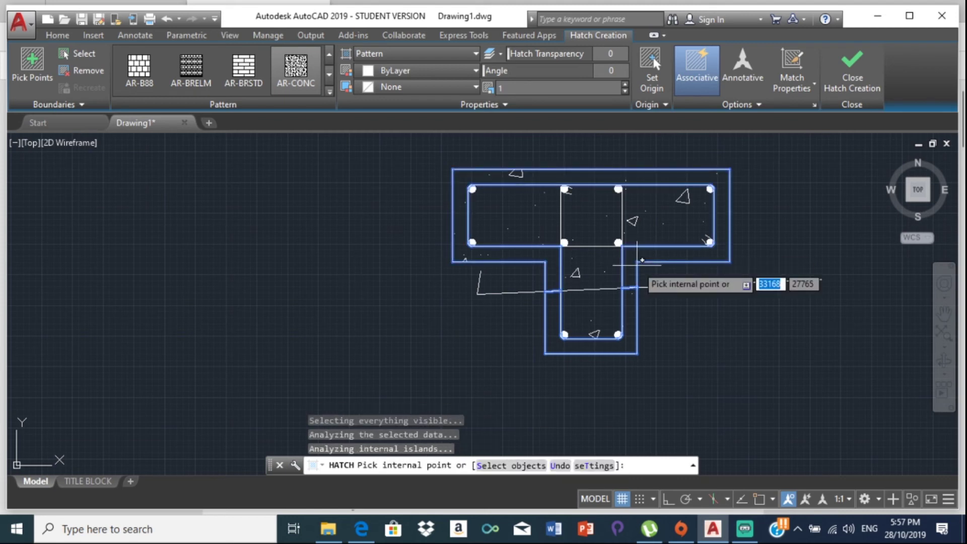
key(Escape)
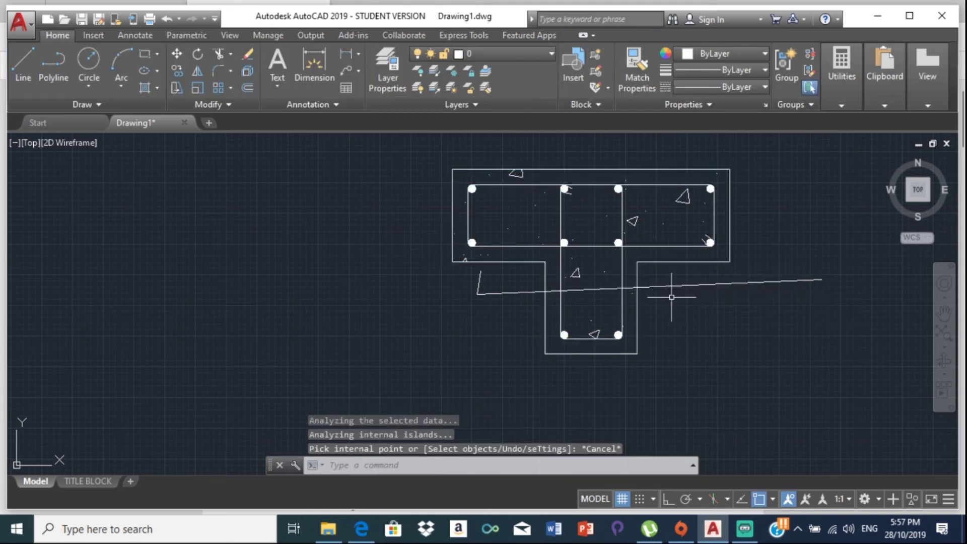
- Delete the long slanted line across the web and the short line beside it
click(663, 287)
key(Delete)
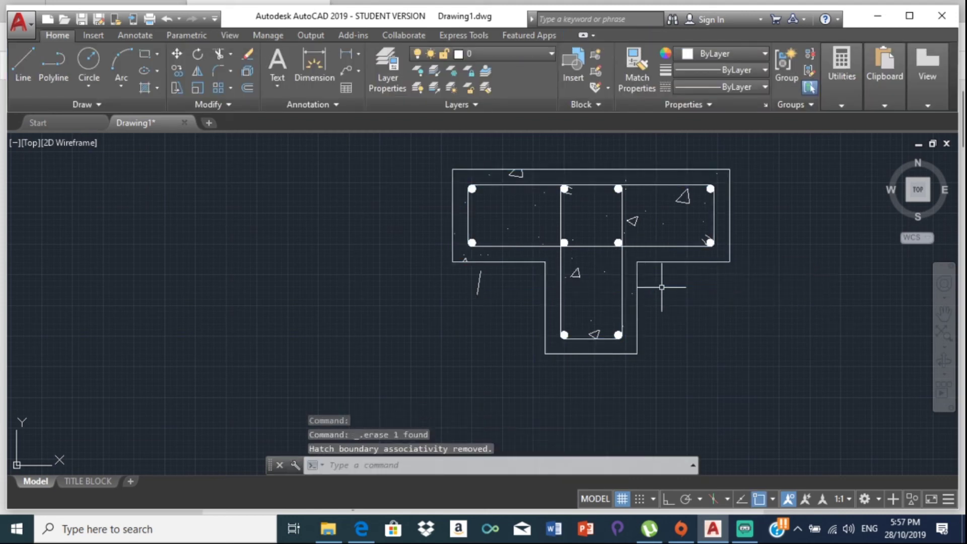
scroll(660, 287, down, 2)
scroll(553, 302, up, 2)
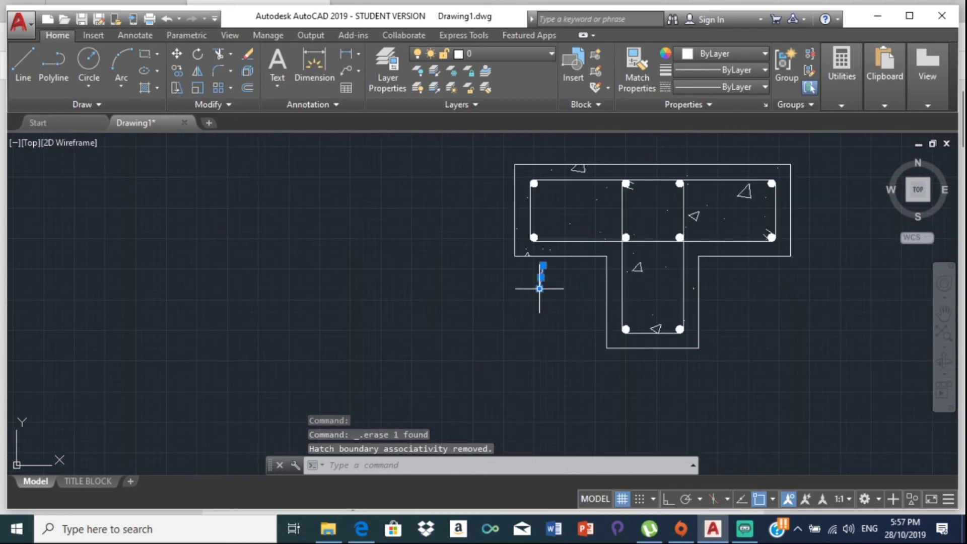
key(Delete)
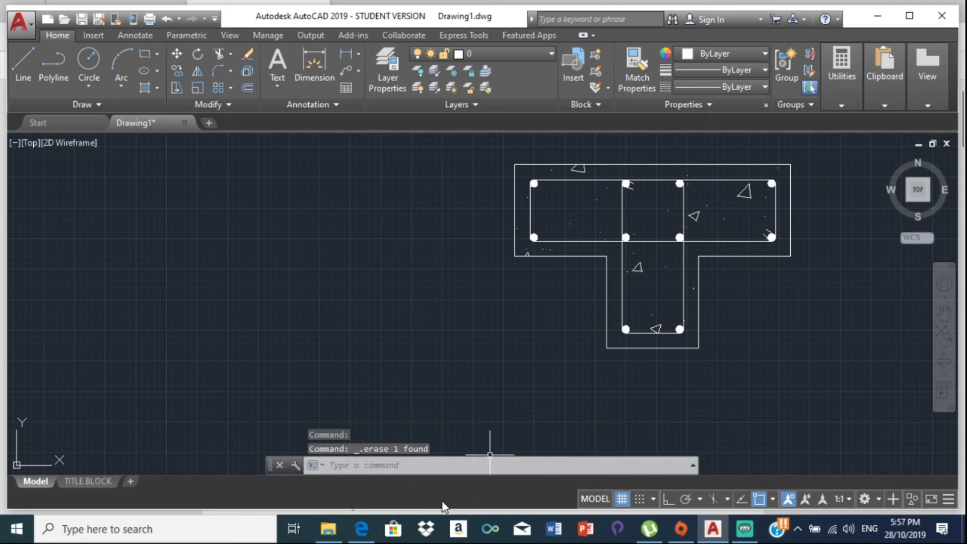
- Switch to the scanned PDF in Edge and review the typical "T", "L" and "I" stiffener details with their dimensions and bar notes
click(362, 529)
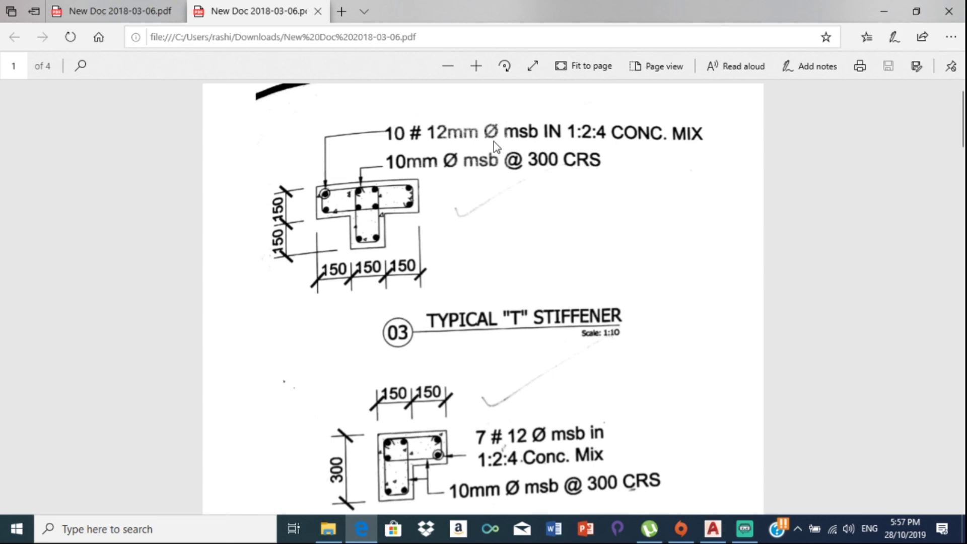
scroll(533, 146, down, 1)
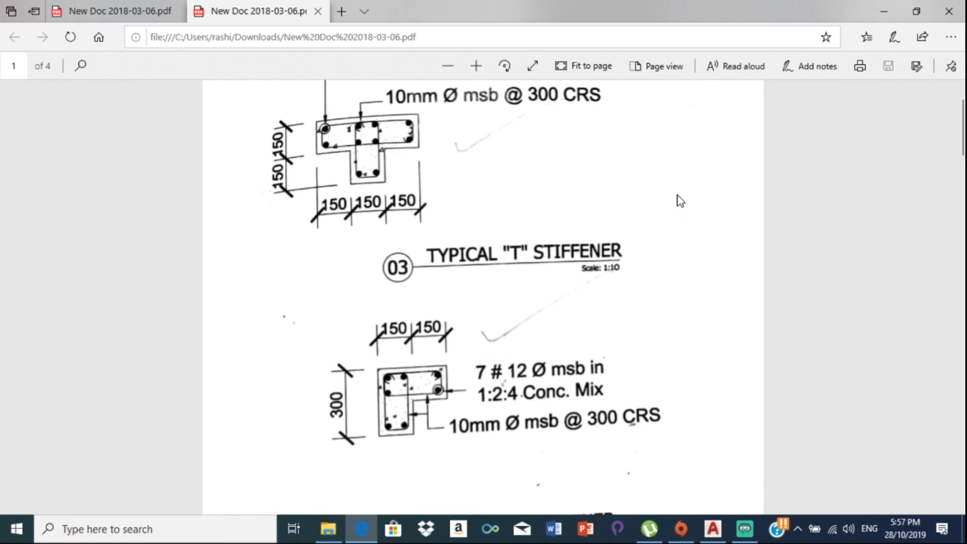
scroll(517, 242, down, 3)
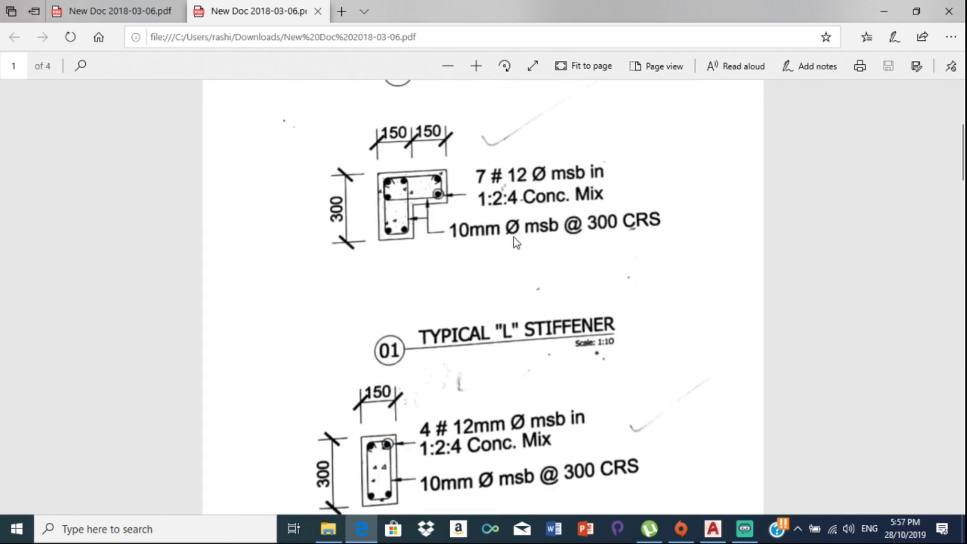
scroll(371, 176, up, 3)
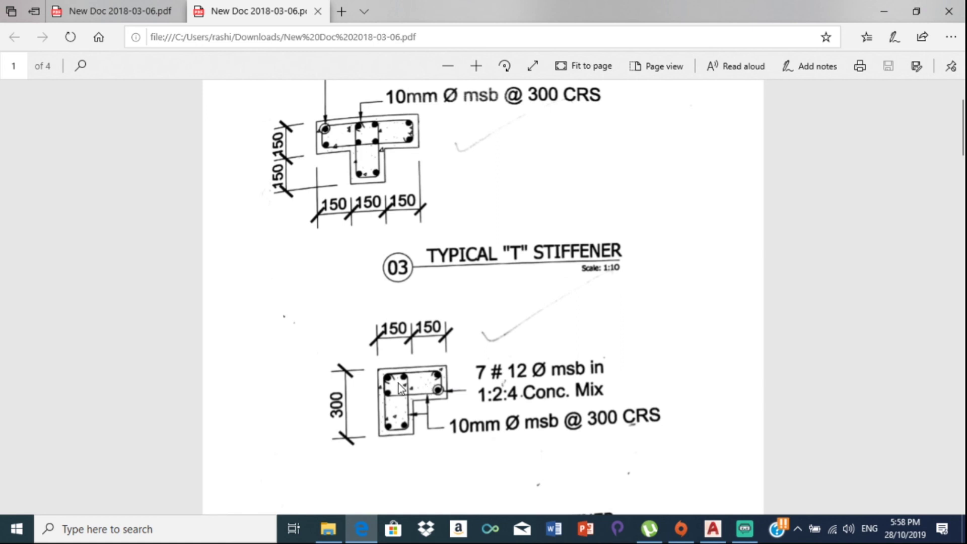
scroll(414, 389, down, 3)
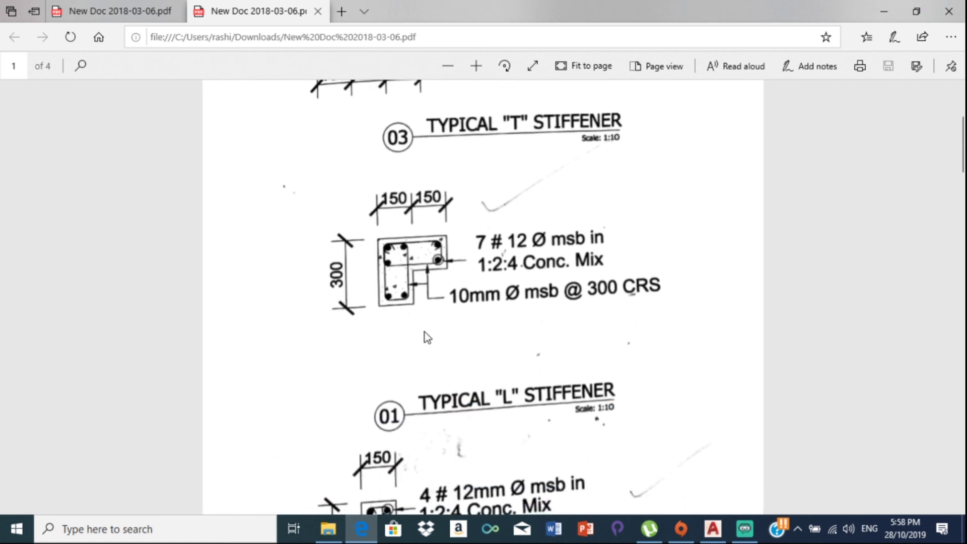
scroll(428, 338, down, 3)
scroll(408, 393, down, 3)
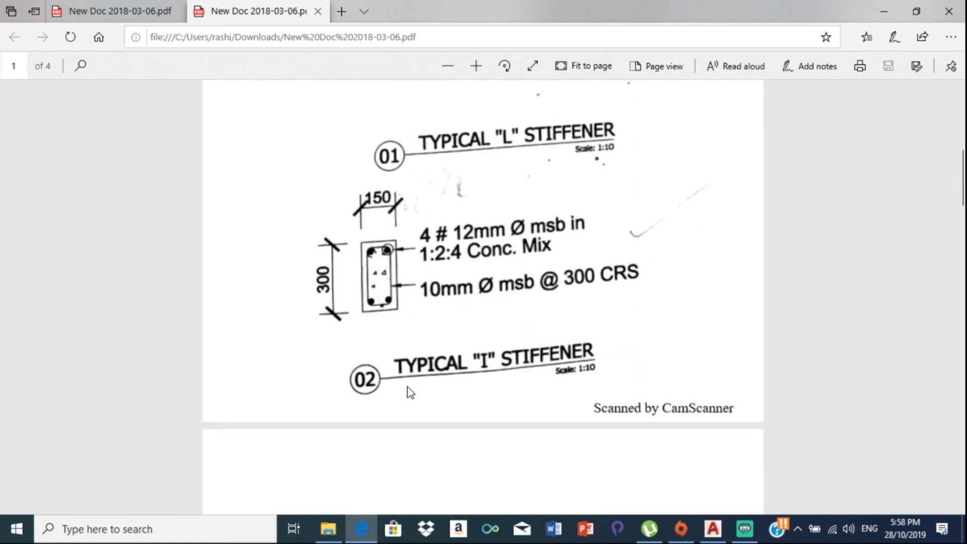